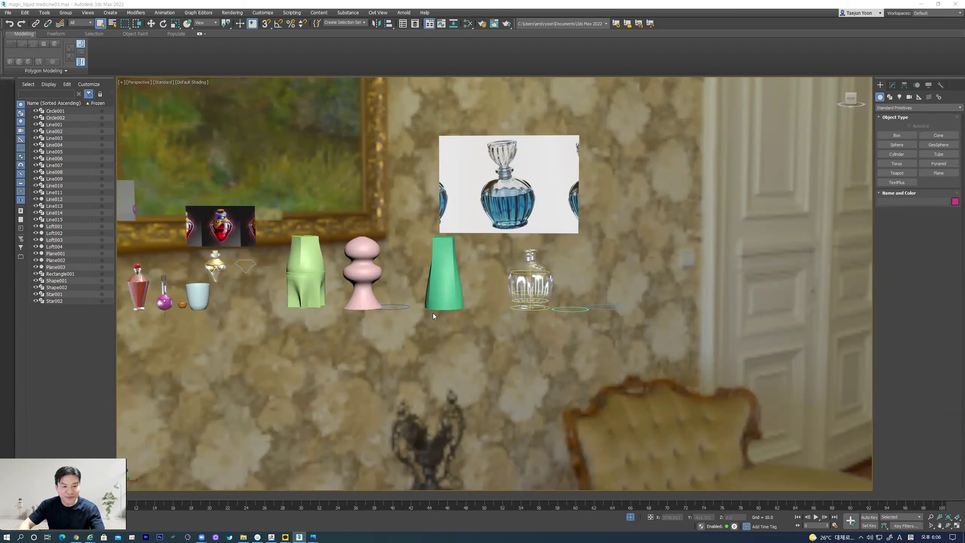
Step: Look over the bottle and loft models and their reference images in the perspective view
middle_drag(447, 277, 535, 270)
middle_drag(194, 271, 251, 241)
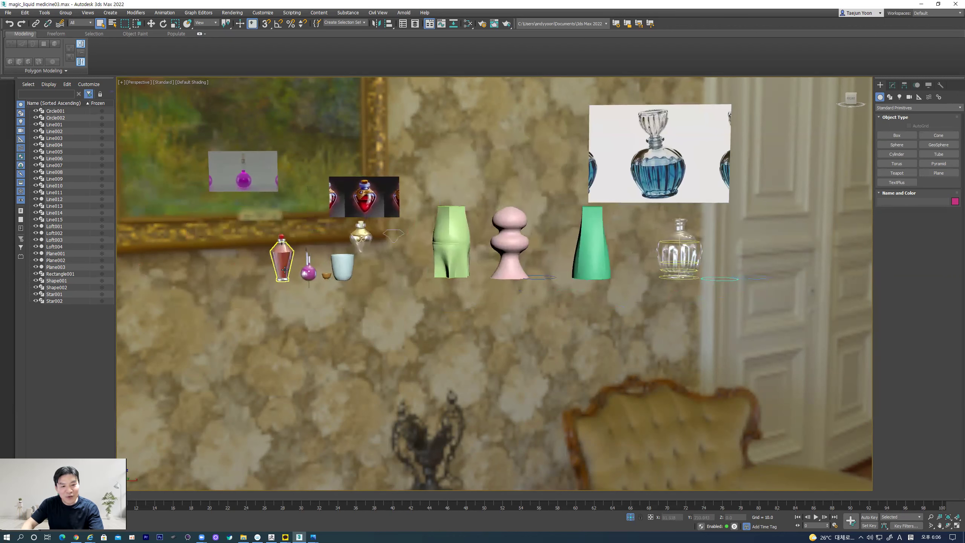
scroll(285, 272, up, 5)
scroll(284, 272, down, 2)
middle_drag(460, 243, 353, 263)
scroll(352, 220, up, 3)
middle_drag(687, 216, 327, 244)
scroll(327, 244, down, 3)
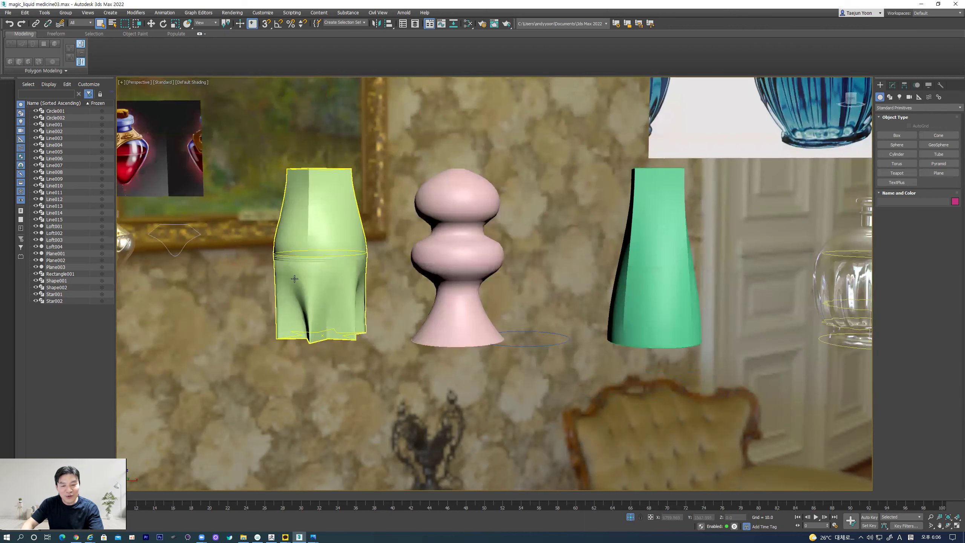
click(441, 240)
scroll(397, 250, down, 3)
click(459, 279)
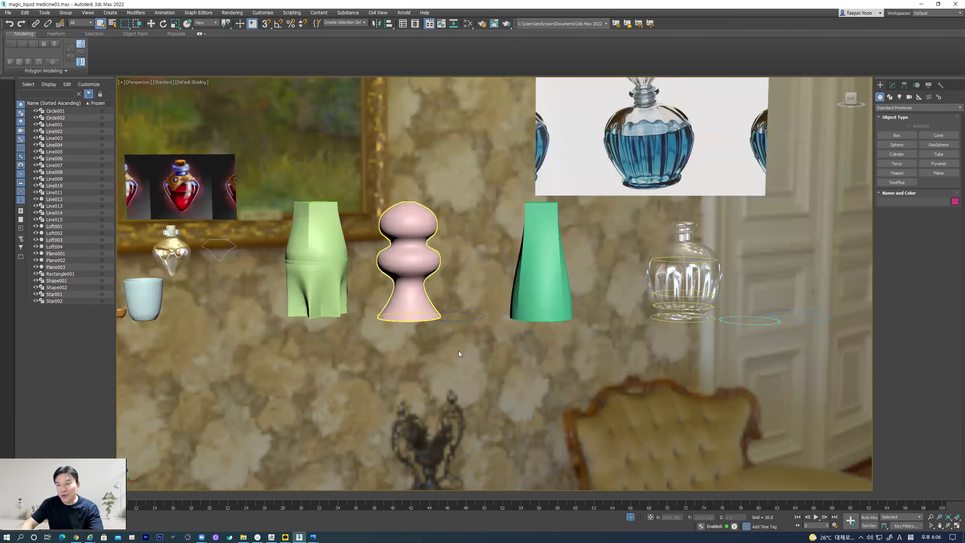
middle_drag(439, 347, 451, 338)
scroll(451, 338, down, 2)
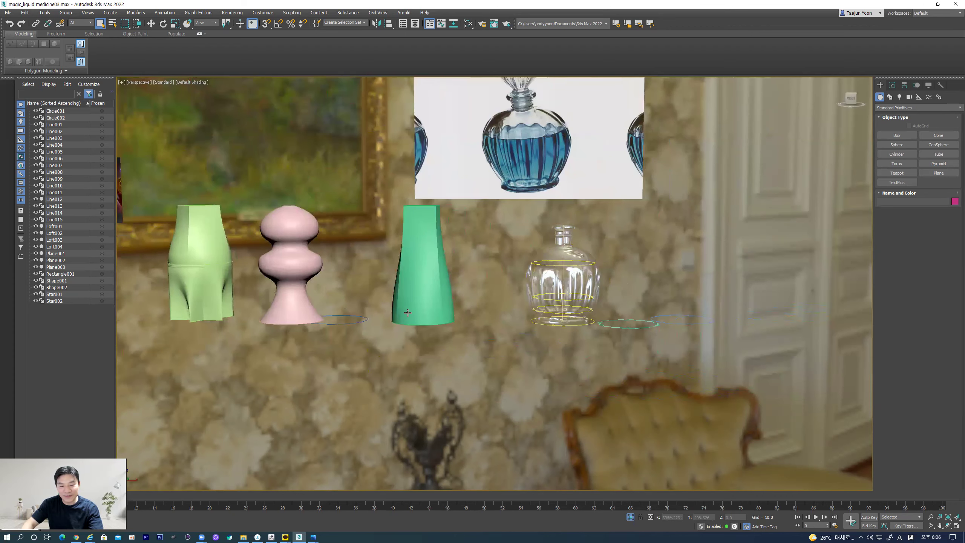
scroll(437, 326, down, 2)
middle_drag(429, 323, 449, 311)
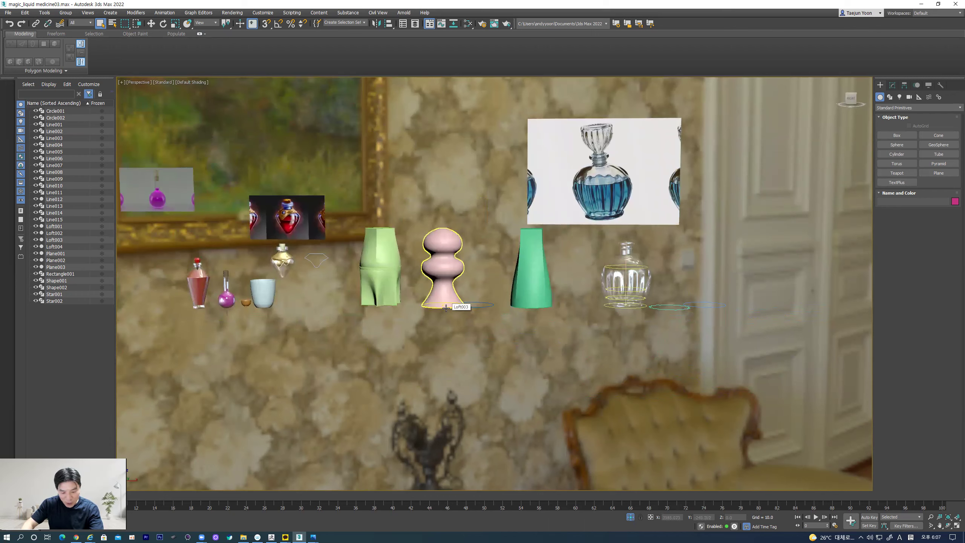
middle_drag(434, 320, 437, 334)
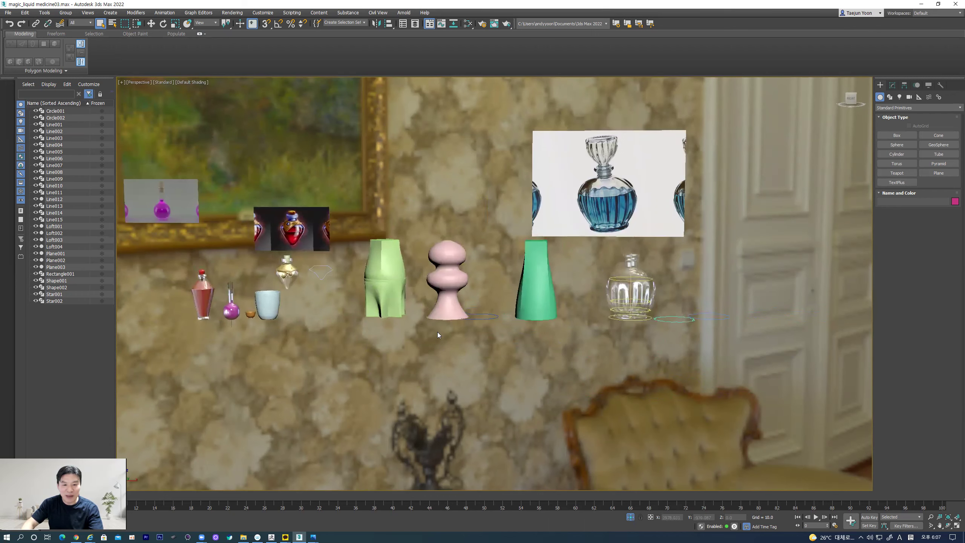
scroll(392, 335, down, 2)
scroll(391, 335, up, 2)
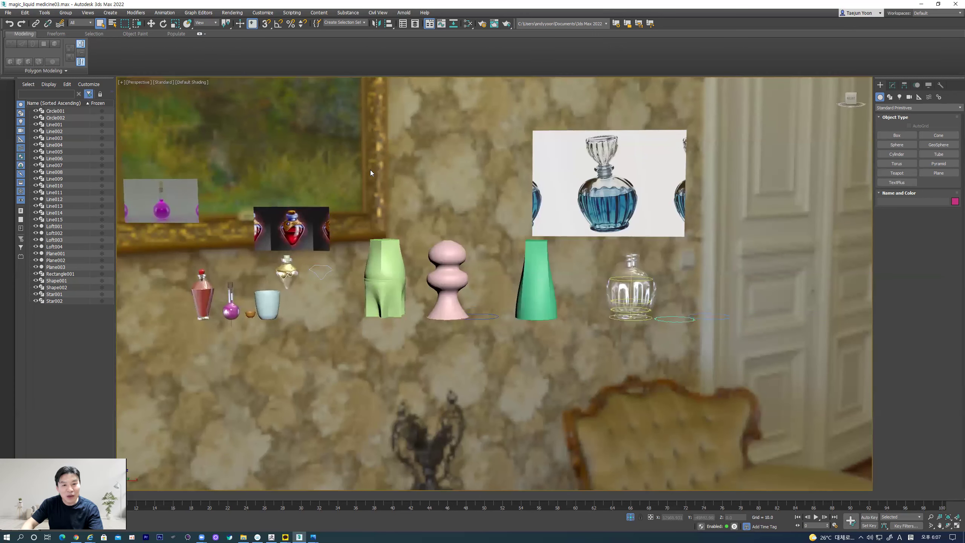
middle_drag(370, 170, 362, 190)
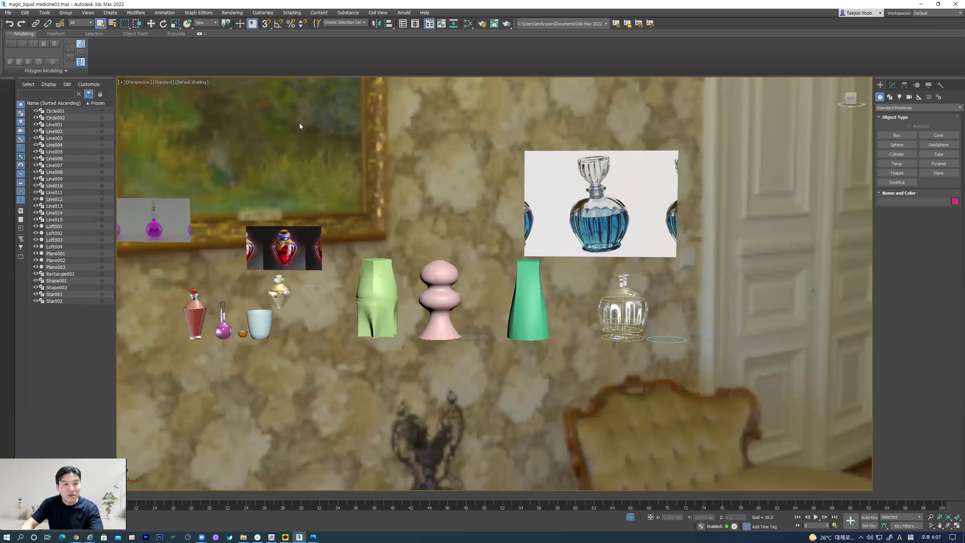
Step: Disable the environment background map and close the environment settings
click(231, 13)
click(260, 110)
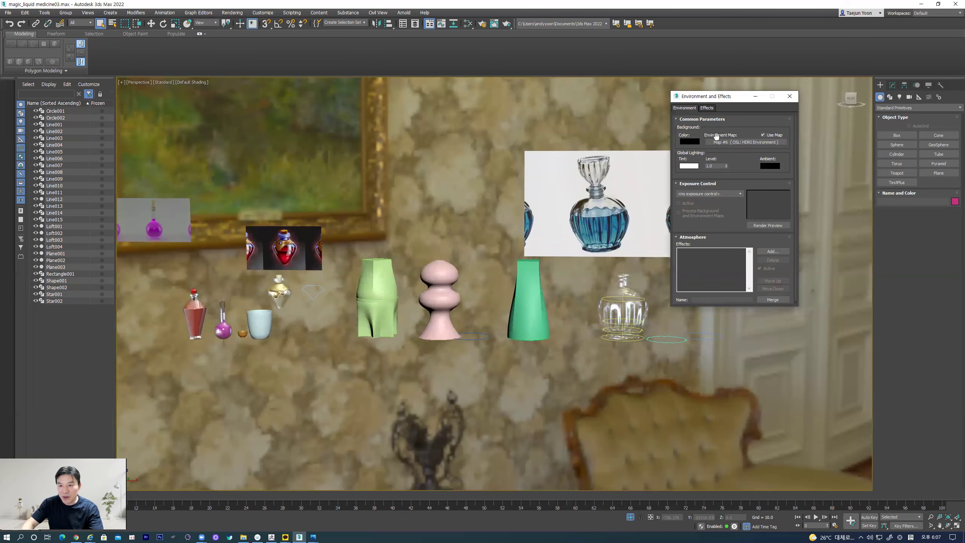
click(763, 135)
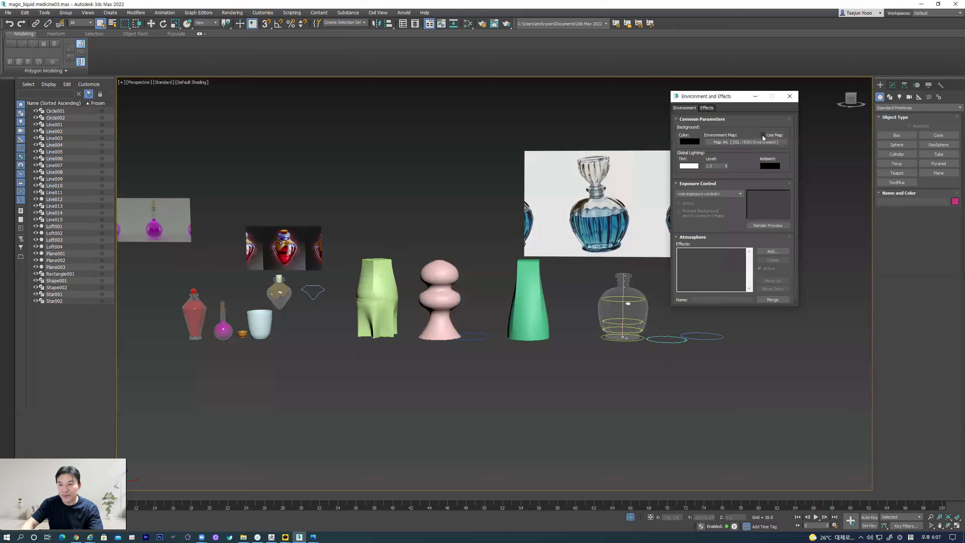
click(762, 135)
click(762, 135)
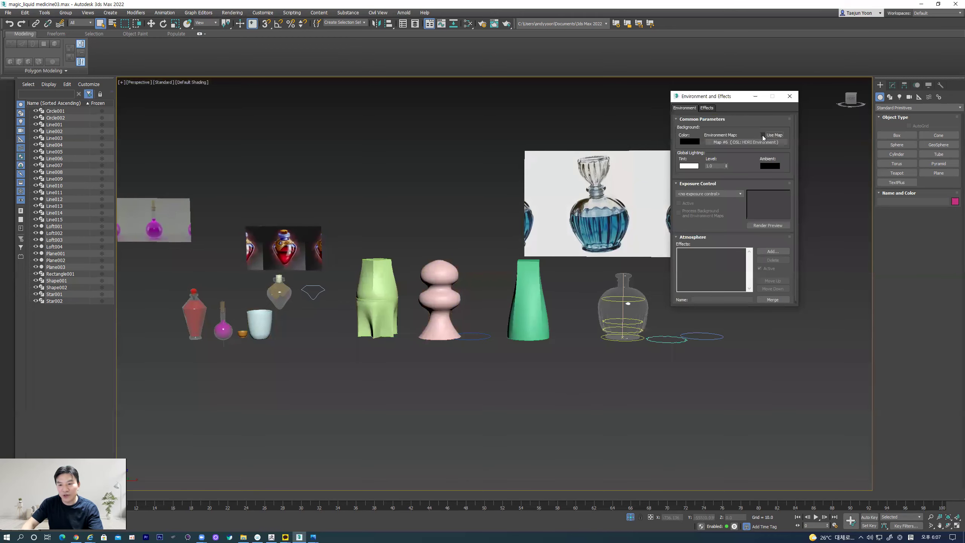
click(789, 96)
mouse_move(443, 236)
middle_down()
mouse_move(459, 247)
mouse_move(441, 235)
middle_up()
scroll(441, 235, down, 3)
drag(198, 157, 493, 344)
key(Delete)
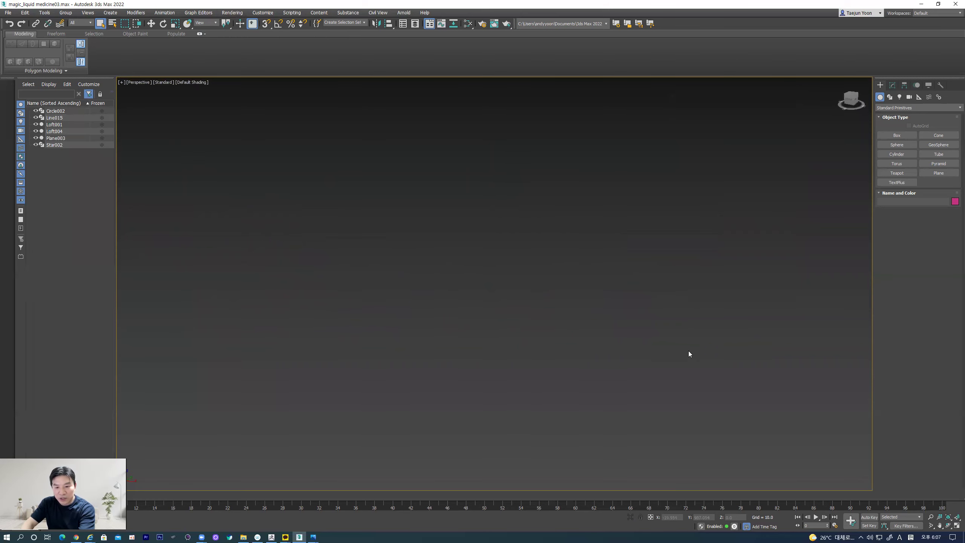
key(ctrl+z)
scroll(424, 273, down, 3)
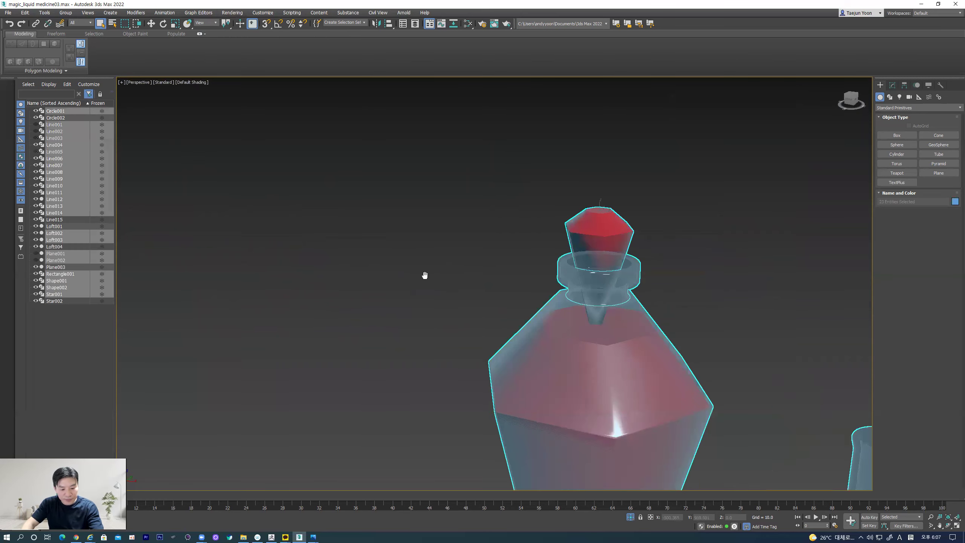
Step: Delete all models and shapes in the front view, keeping only the blue bottle reference plane
key(f)
scroll(422, 284, down, 5)
drag(409, 200, 629, 360)
key(Delete)
key(alt+q)
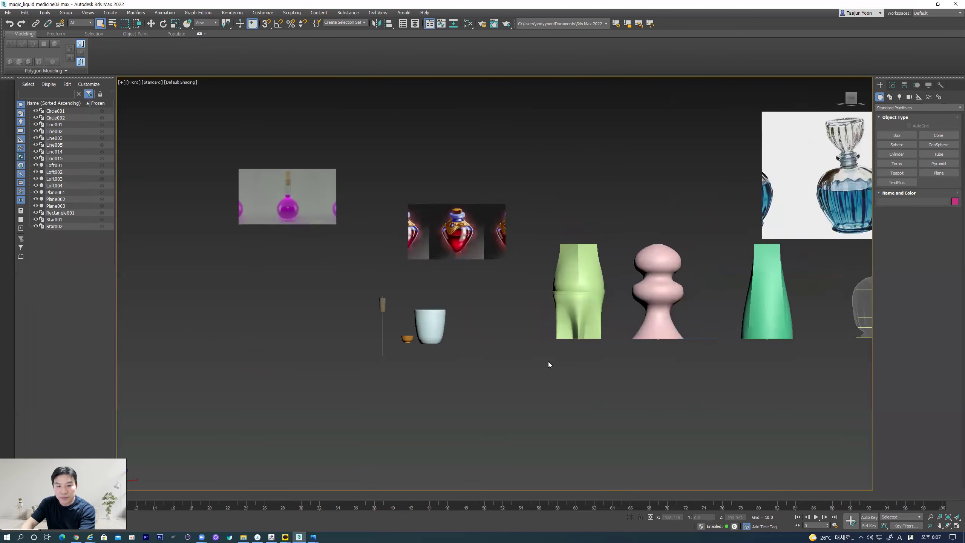
scroll(548, 364, down, 2)
drag(293, 181, 643, 409)
key(alt+q)
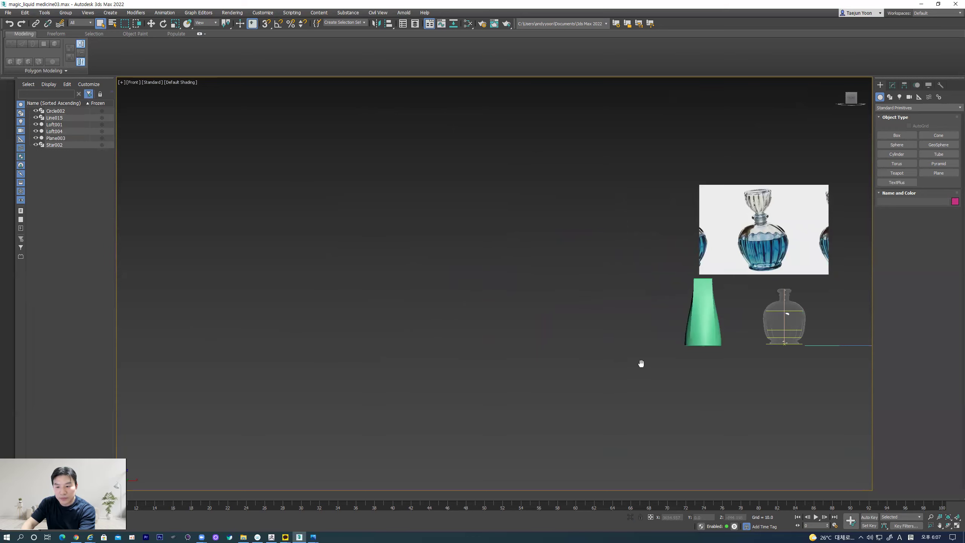
middle_drag(640, 364, 394, 381)
drag(645, 323, 646, 317)
key(Delete)
scroll(461, 306, up, 3)
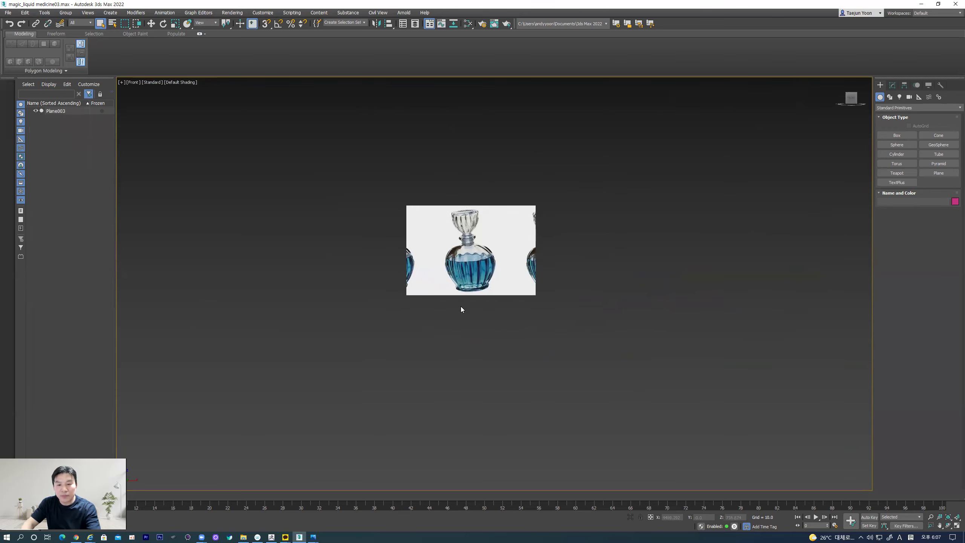
Step: Select the blue bottle reference plane and activate the Move tool
click(468, 287)
middle_drag(469, 291, 466, 300)
click(151, 24)
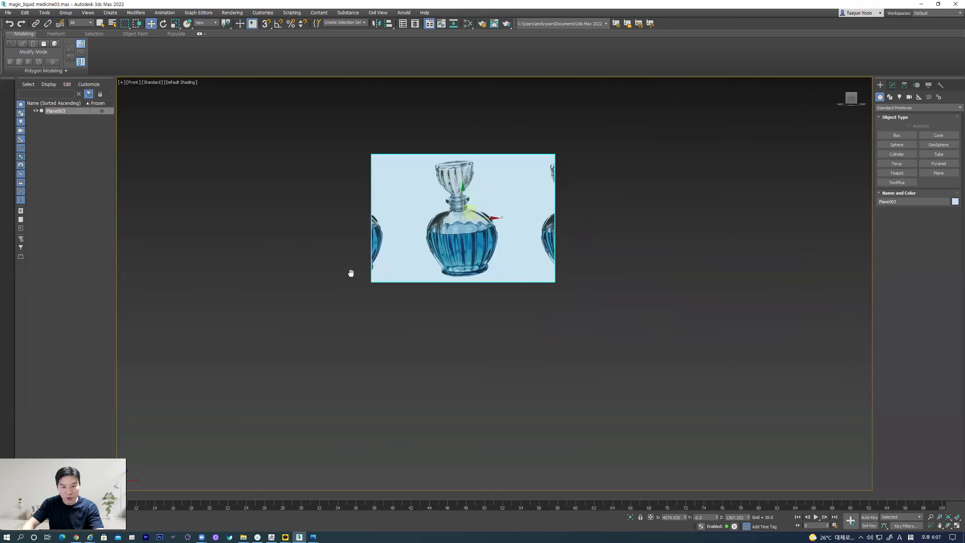
scroll(349, 274, up, 3)
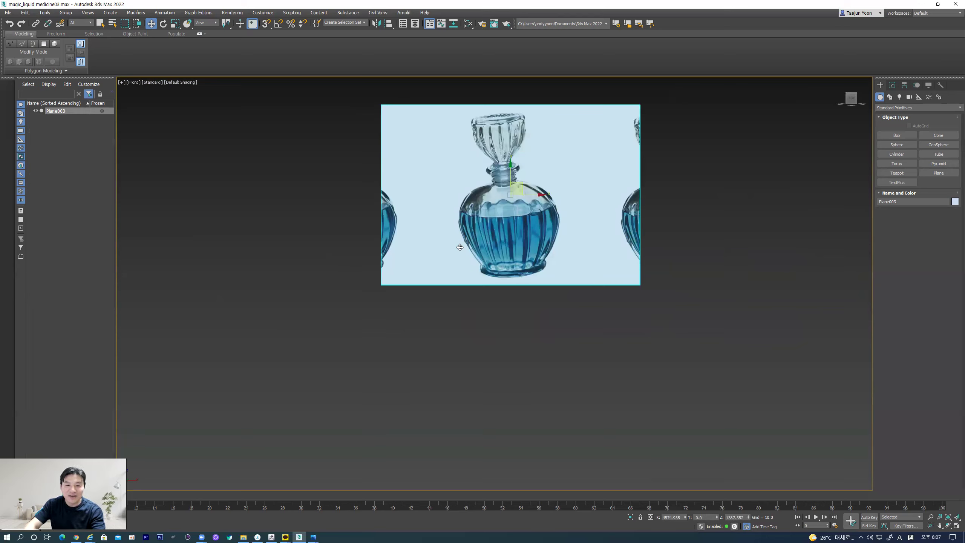
middle_drag(469, 201, 427, 269)
scroll(438, 241, up, 2)
scroll(423, 264, down, 2)
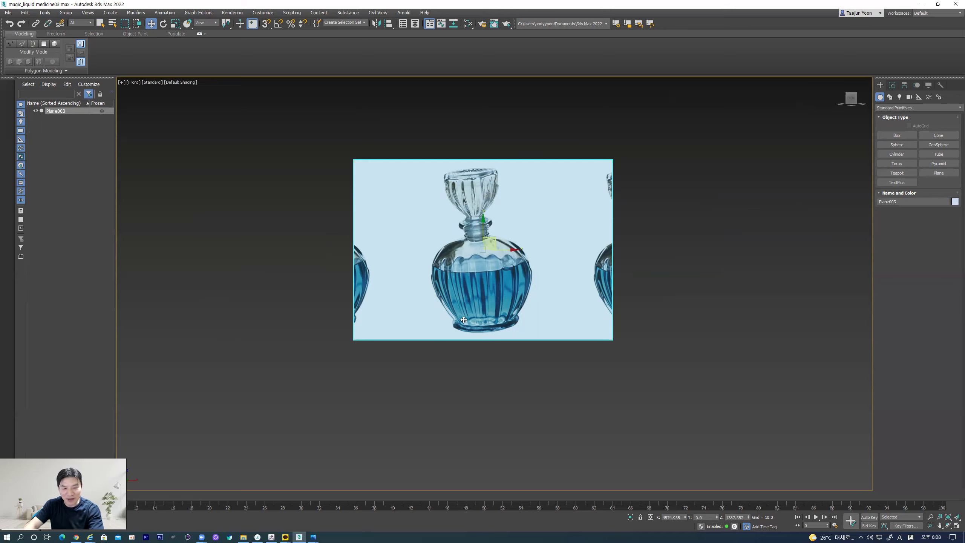
Step: Replace the bitmap in the reference plane's material with the barrel hammer image hammer-01
key(m)
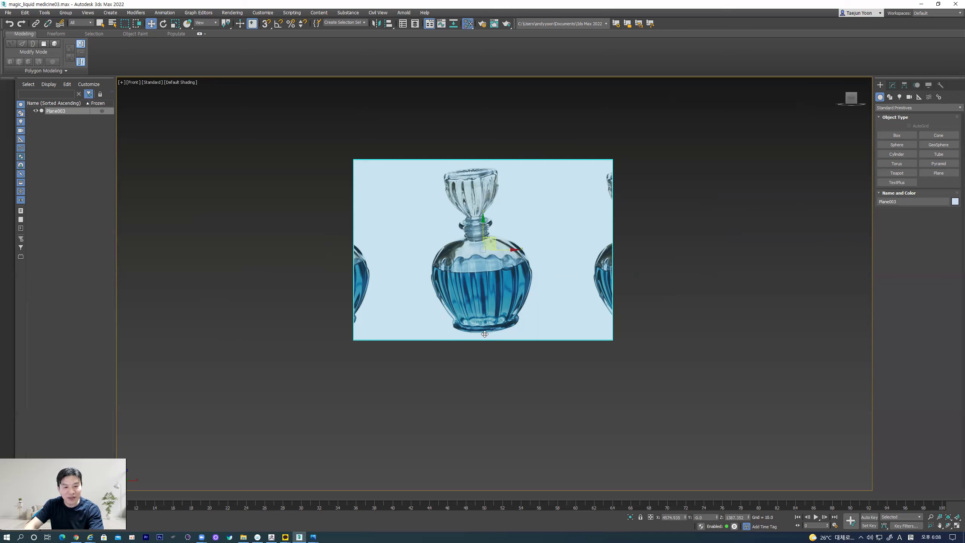
middle_drag(484, 334, 570, 283)
drag(121, 202, 105, 269)
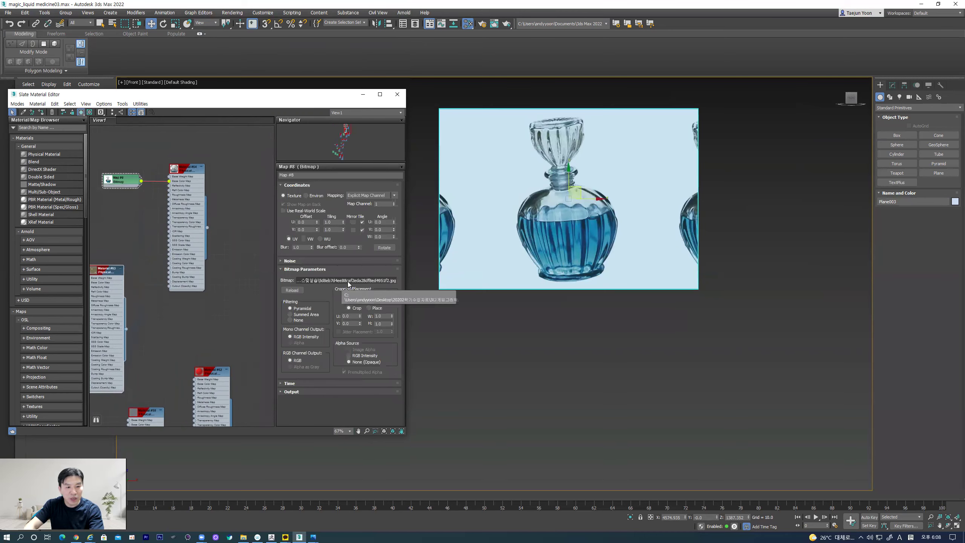
click(341, 280)
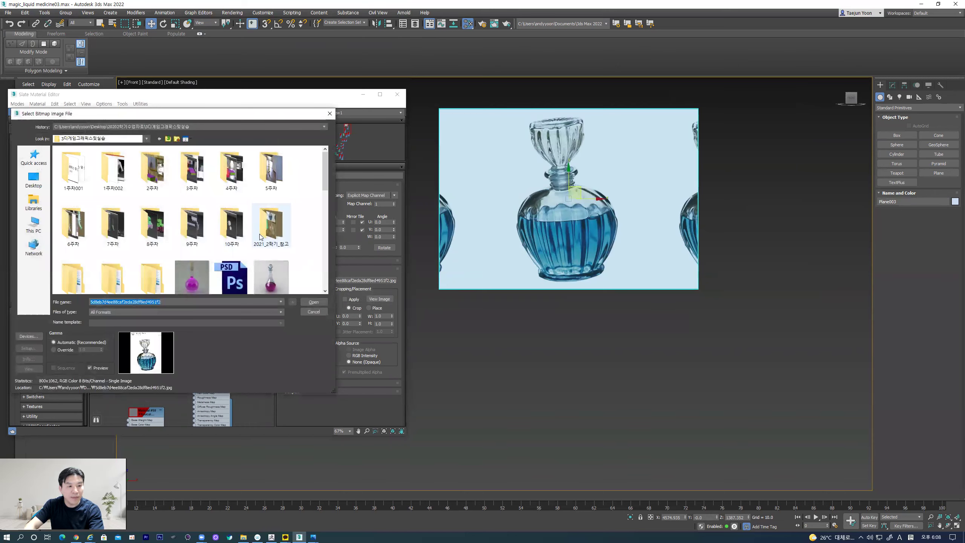
scroll(260, 236, down, 10)
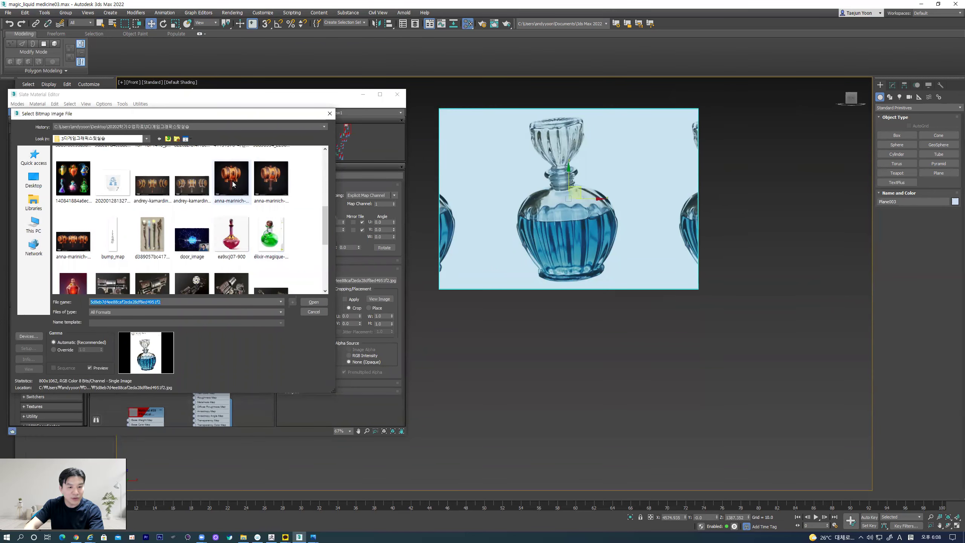
double_click(232, 182)
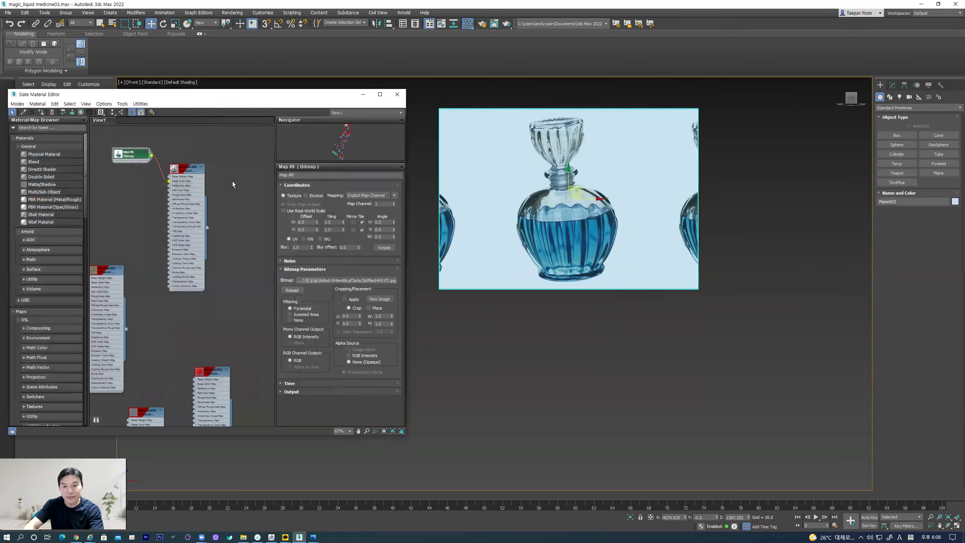
scroll(574, 213, up, 3)
scroll(572, 209, down, 3)
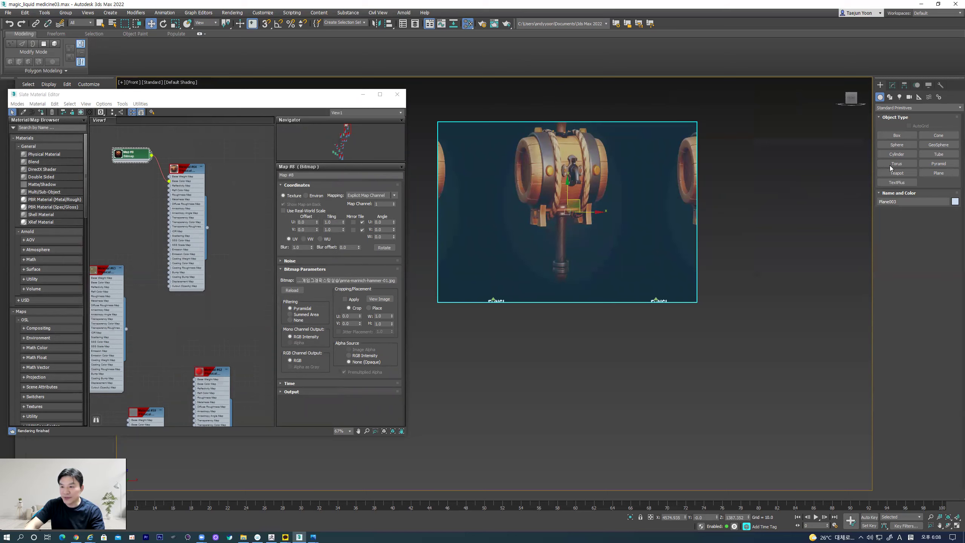
Step: Fit the plane's UVW Map to the proportions of the hammer-01 image using Bitmap Fit
click(892, 85)
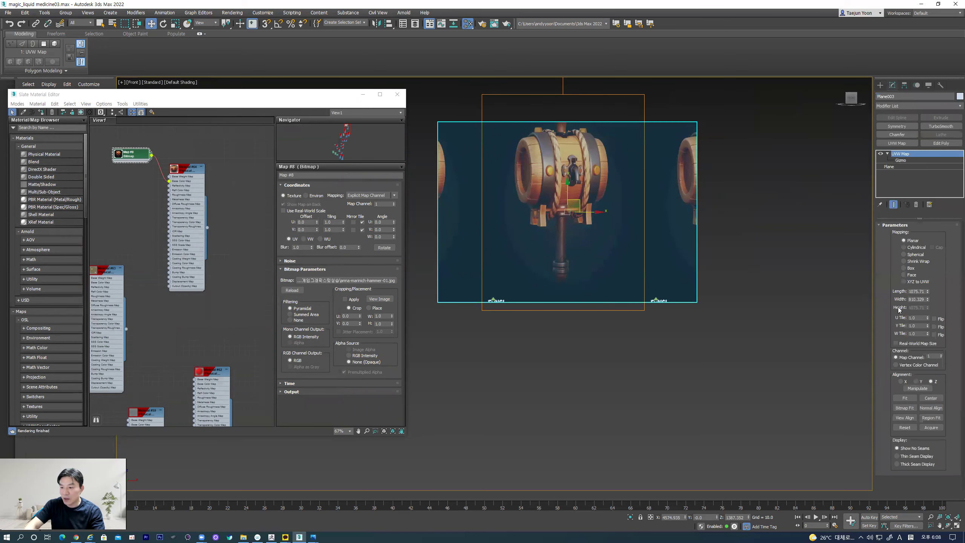
click(905, 408)
drag(318, 74, 319, 137)
click(224, 91)
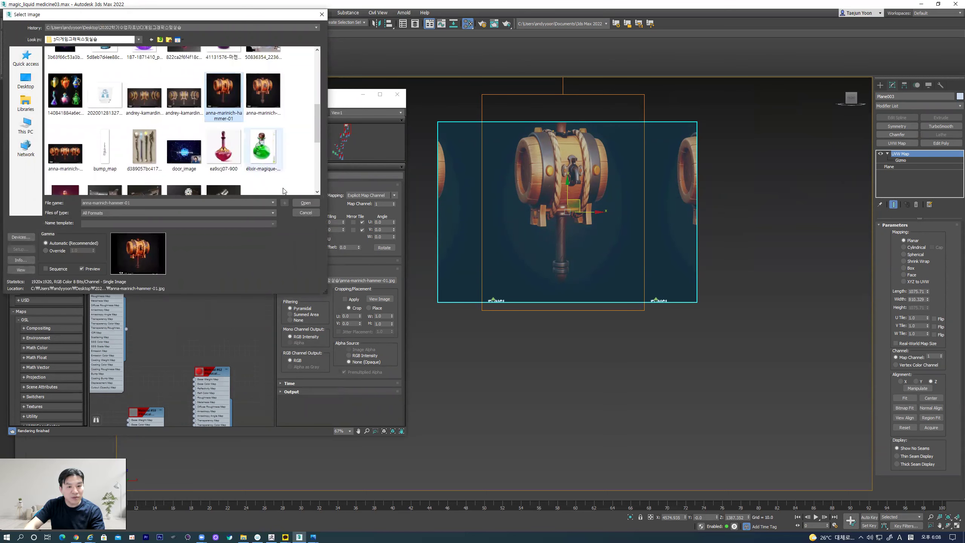
click(306, 202)
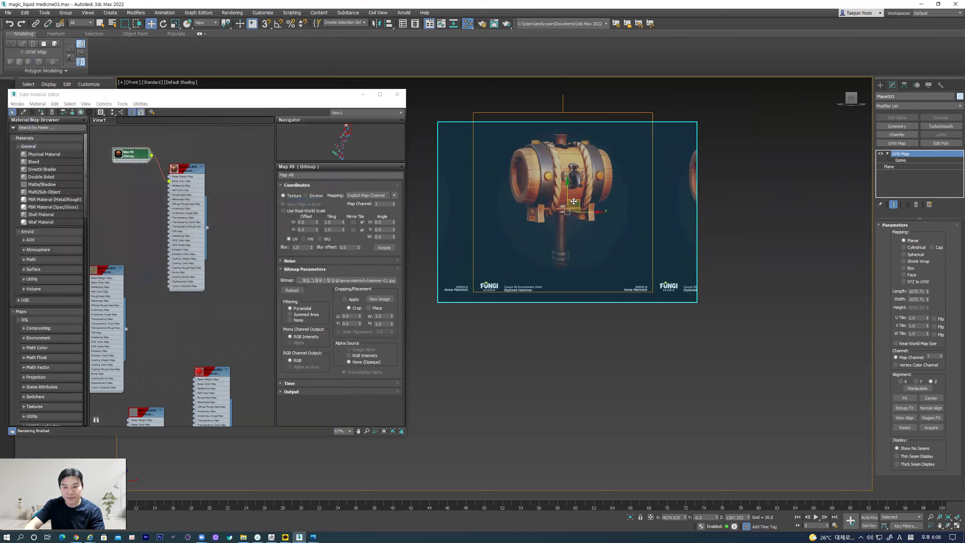
Step: Reposition and enlarge the UVW Map gizmo so the single hammer sits centred on the plane
click(890, 159)
mouse_move(575, 190)
mouse_down()
mouse_move(575, 203)
mouse_move(567, 190)
mouse_up()
key(r)
key(w)
click(900, 154)
Step: Duplicate the hammer reference plane horizontally and place the copy beside the original
scroll(575, 202, down, 3)
middle_drag(570, 213, 461, 239)
shift+drag(480, 240, 695, 239)
click(492, 300)
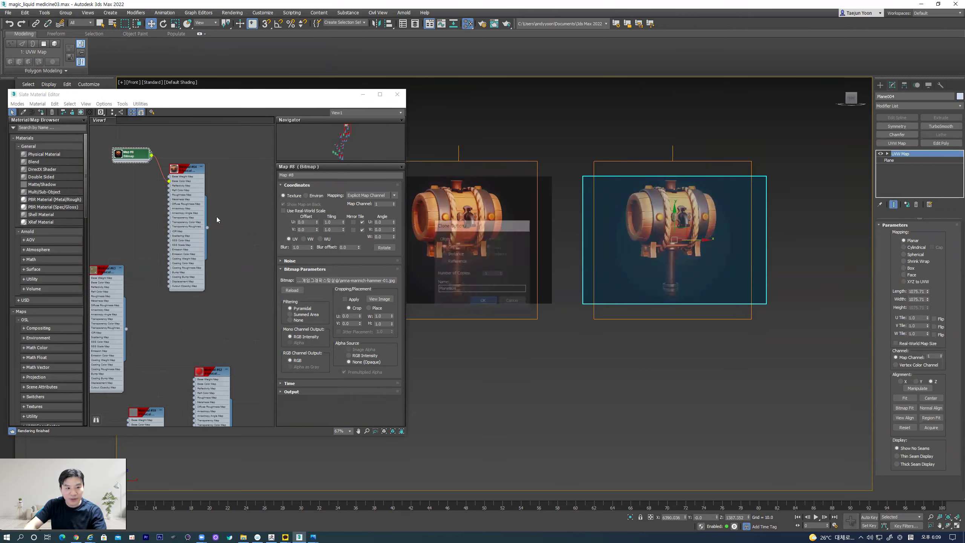
Step: Copy the hammer material with its bitmap node and load the hammer-03 image into the copied bitmap
scroll(216, 220, down, 2)
mouse_move(127, 171)
mouse_down()
mouse_move(221, 264)
mouse_move(240, 323)
mouse_up()
click(346, 280)
scroll(323, 232, down, 1)
click(80, 215)
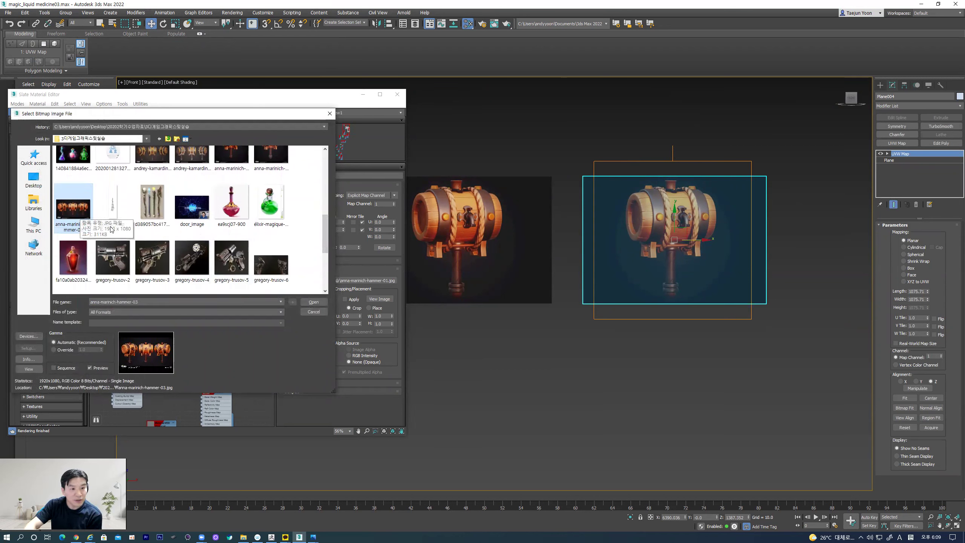
click(313, 301)
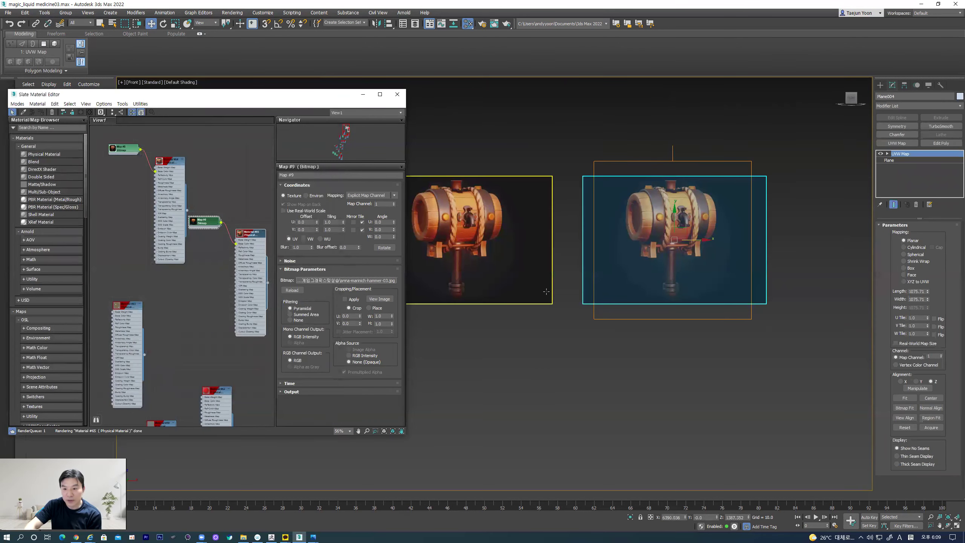
Step: Arrange the copied material nodes and assign the three-hammer material to the duplicated plane
drag(214, 224, 207, 270)
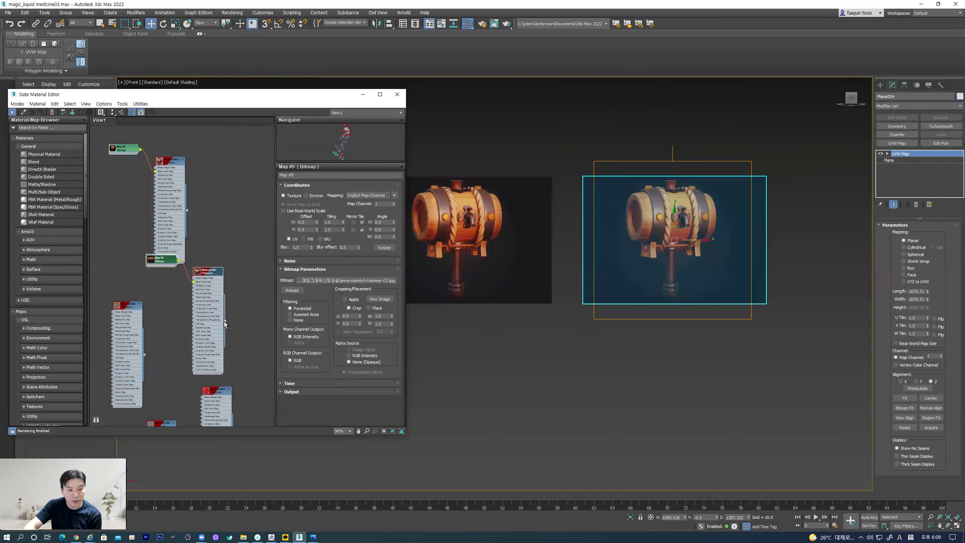
drag(268, 330, 625, 276)
scroll(646, 247, up, 3)
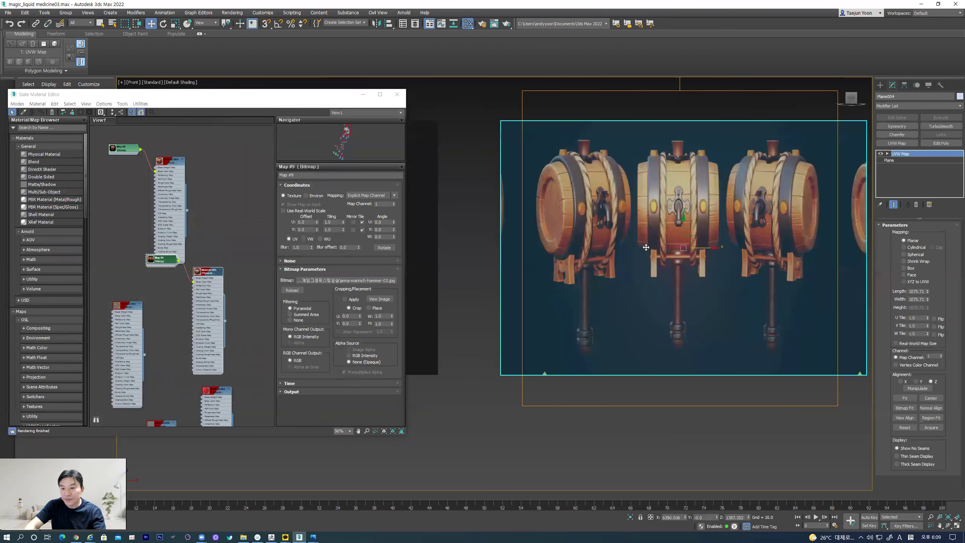
middle_drag(734, 230, 728, 252)
scroll(708, 271, up, 5)
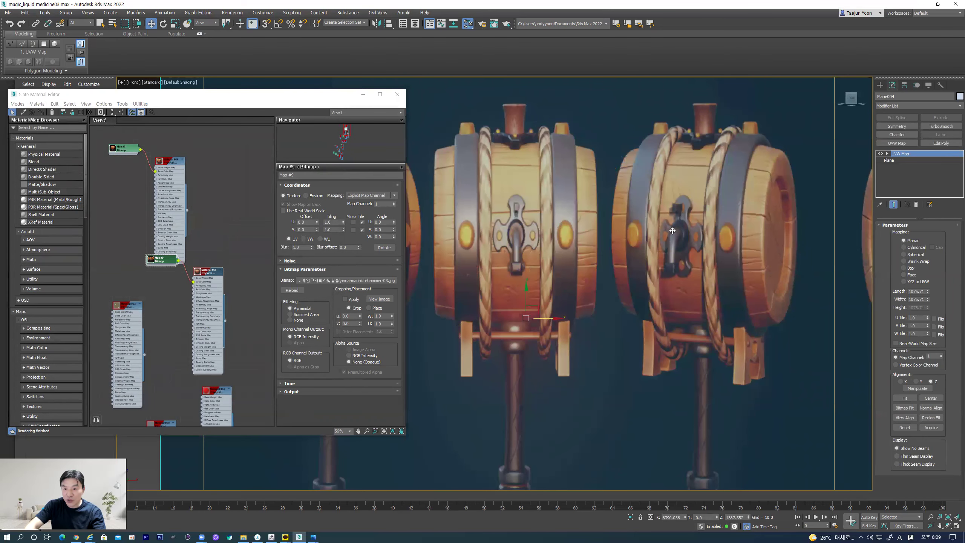
scroll(639, 300, down, 8)
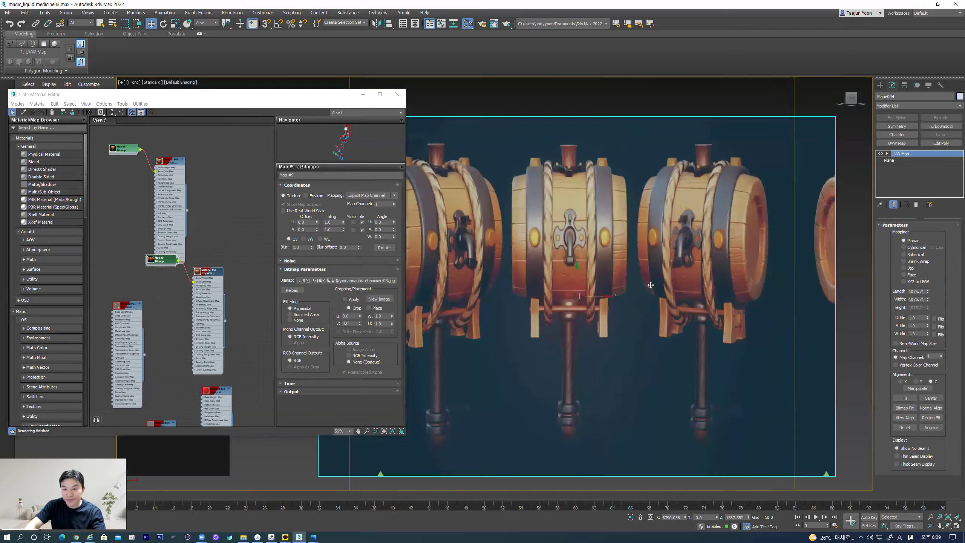
Step: Fit the three-hammer plane's UVW mapping to the proportions of the anna-marinich-hammer-03 image using Bitmap Fit
click(770, 235)
click(669, 274)
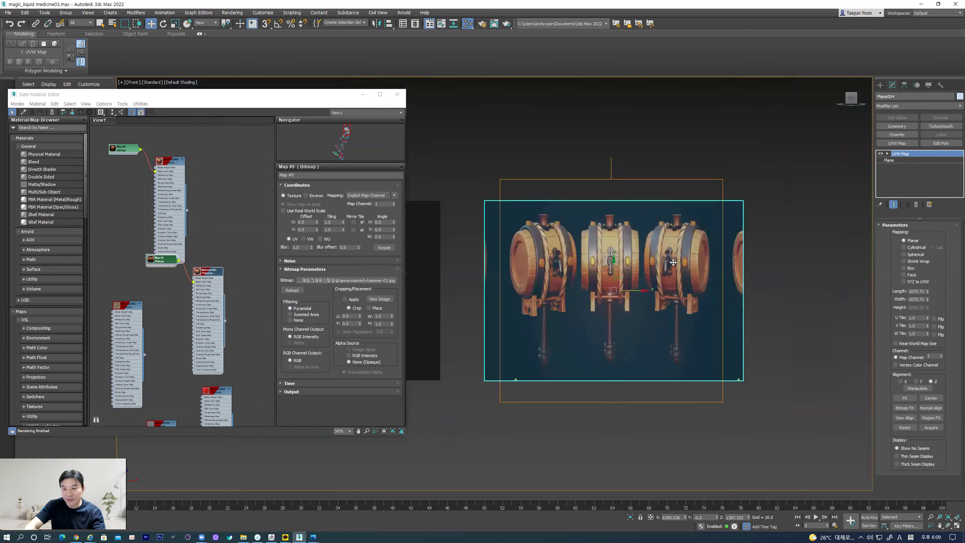
scroll(668, 274, up, 4)
scroll(666, 276, down, 2)
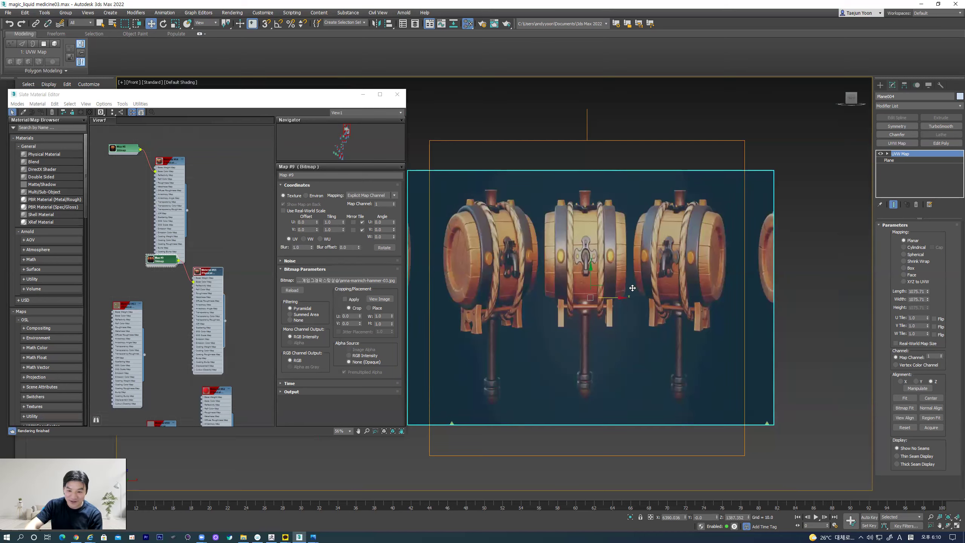
middle_drag(623, 301, 629, 268)
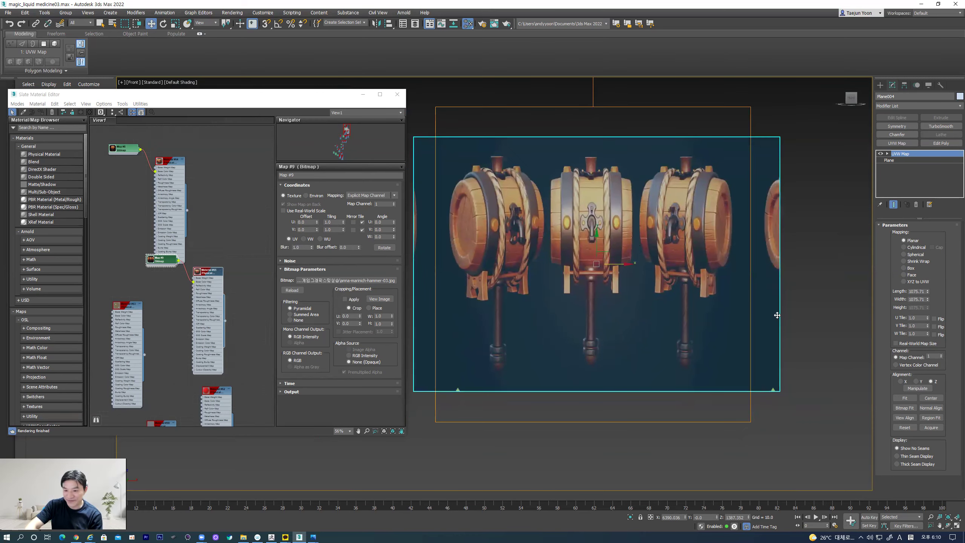
click(814, 300)
click(707, 307)
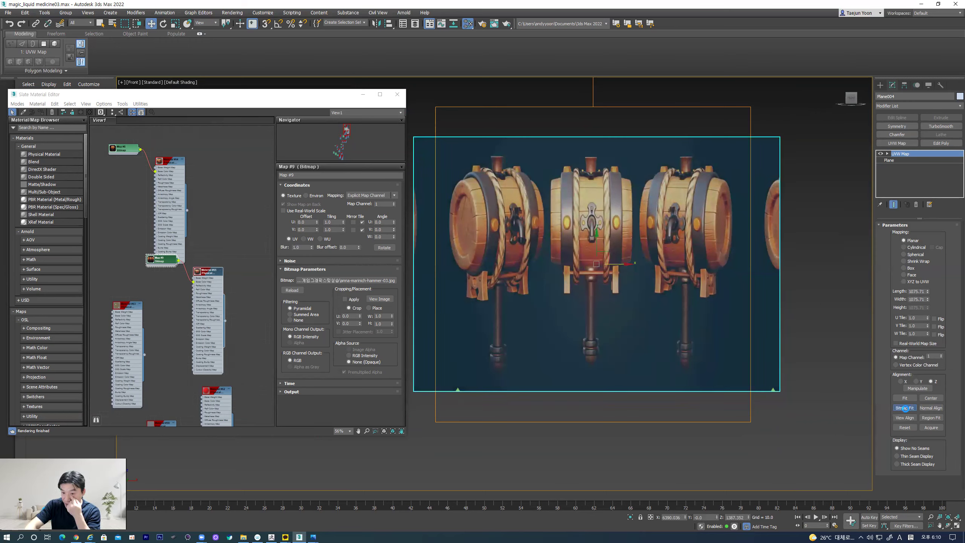
click(347, 280)
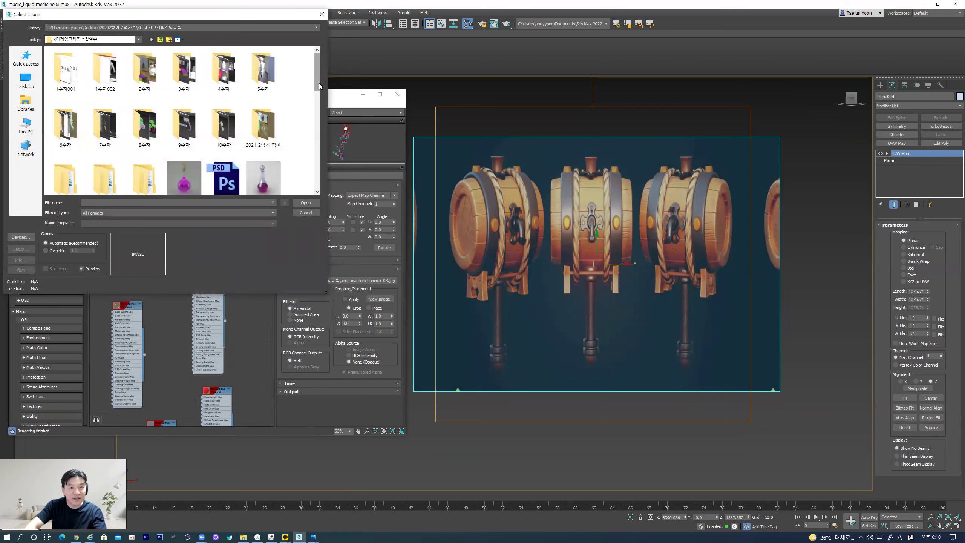
drag(323, 107, 327, 125)
click(65, 156)
click(305, 202)
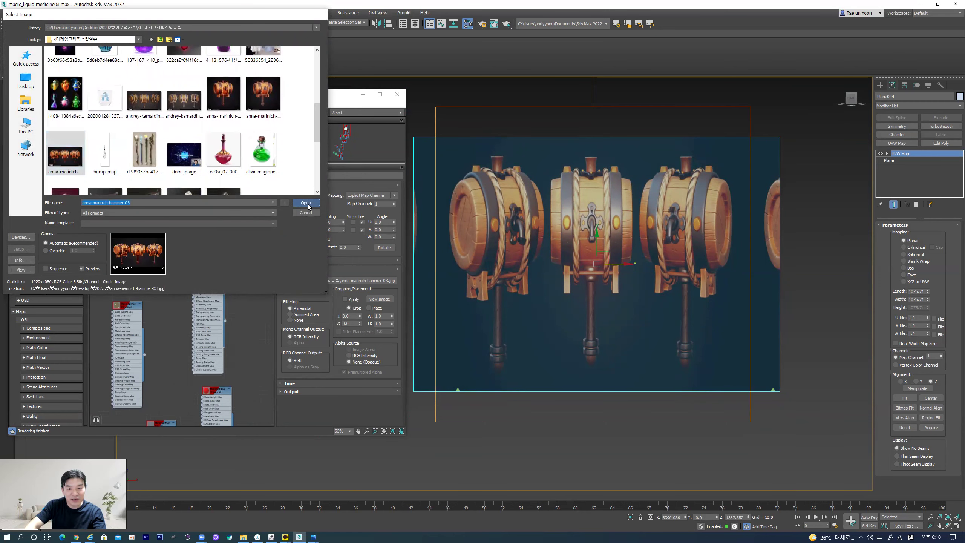
Step: Resize the three-hammer plane's base geometry to about 965 long and 1967 wide so all three hammers fit
scroll(589, 289, down, 2)
middle_drag(587, 282, 623, 270)
click(660, 156)
click(652, 230)
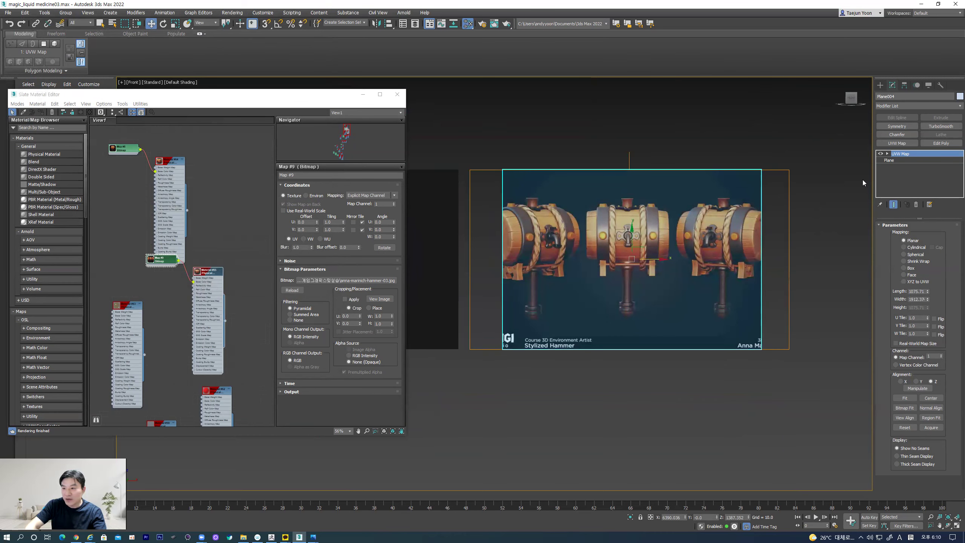
click(887, 160)
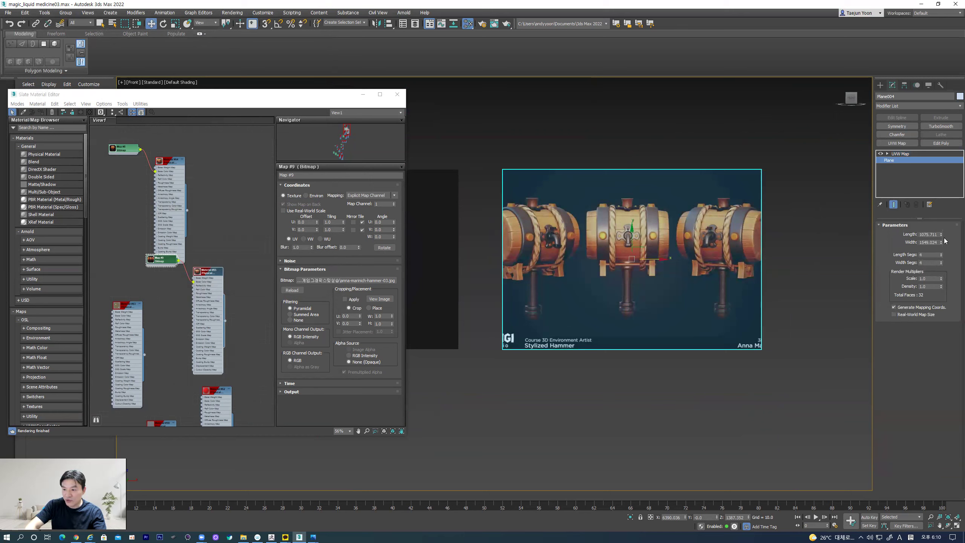
mouse_move(941, 235)
mouse_down()
mouse_move(941, 211)
mouse_move(947, 243)
mouse_up()
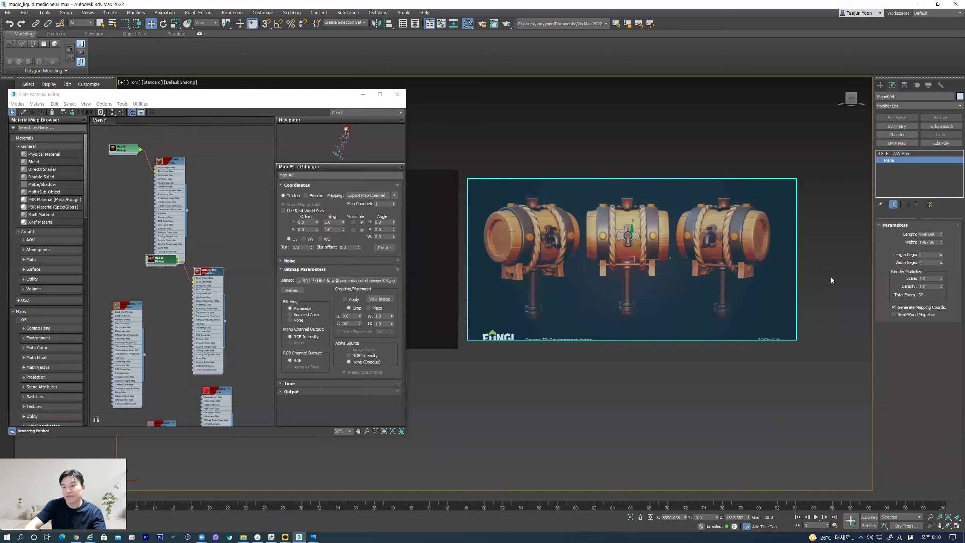
Step: Scale the three-hammer plane up to about 121 percent, close the material editor, and move the plane clear of the single-hammer plane
click(900, 153)
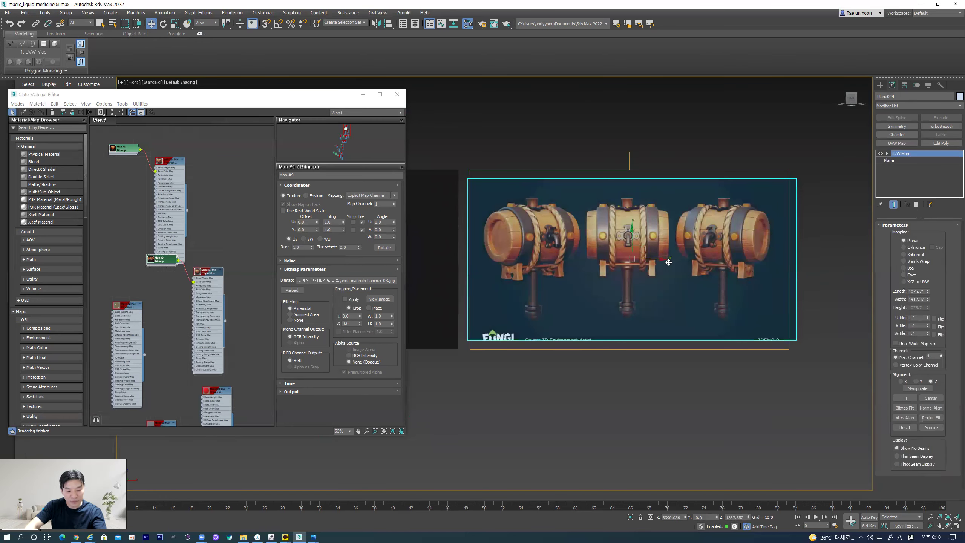
drag(636, 267, 219, 71)
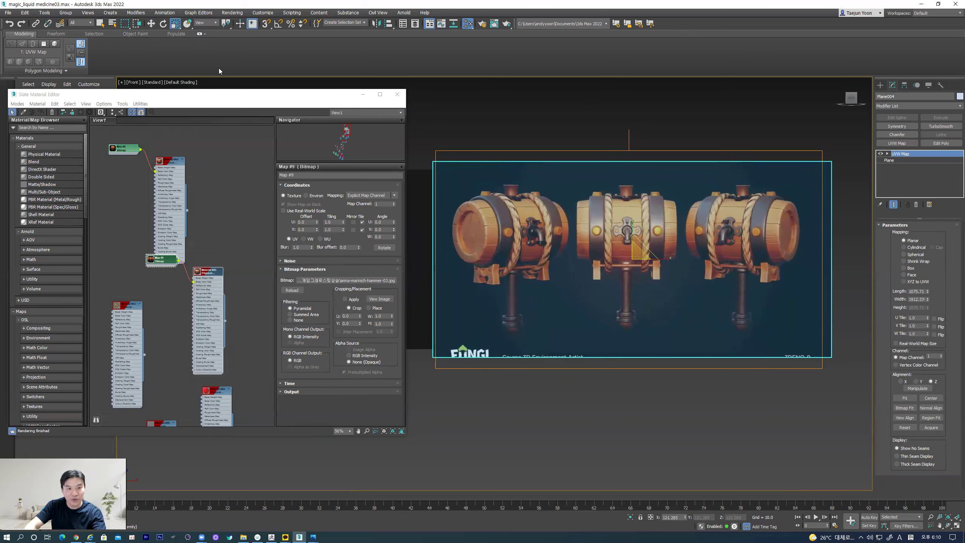
click(397, 94)
key(w)
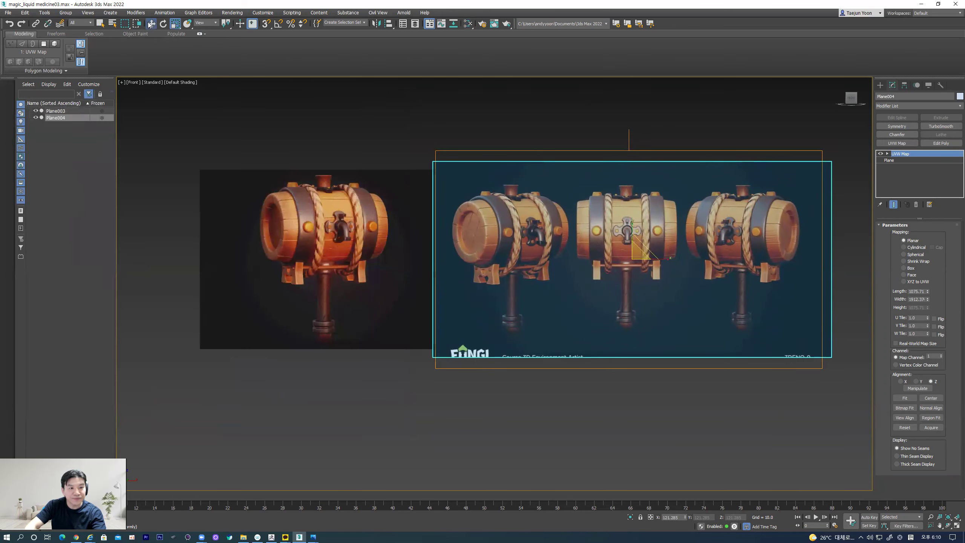
drag(638, 235, 673, 224)
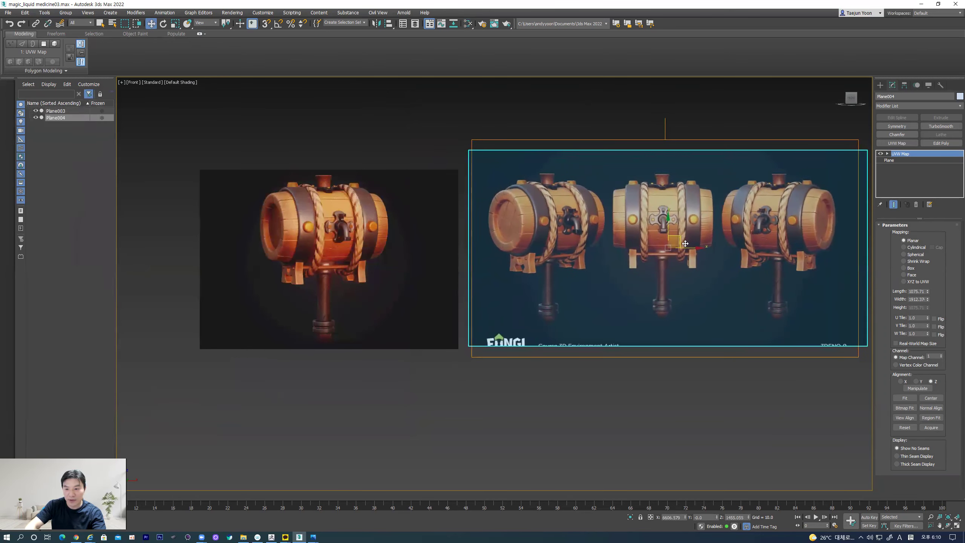
Step: Select the single-hammer plane and examine the three-hammer reference, comparing the barrels, supports and handles across the three views
middle_drag(674, 226, 545, 237)
scroll(545, 238, up, 3)
middle_drag(227, 247, 449, 211)
drag(403, 248, 402, 239)
middle_drag(547, 269, 434, 286)
scroll(538, 284, down, 2)
middle_drag(562, 269, 515, 269)
scroll(526, 263, up, 2)
scroll(515, 268, up, 3)
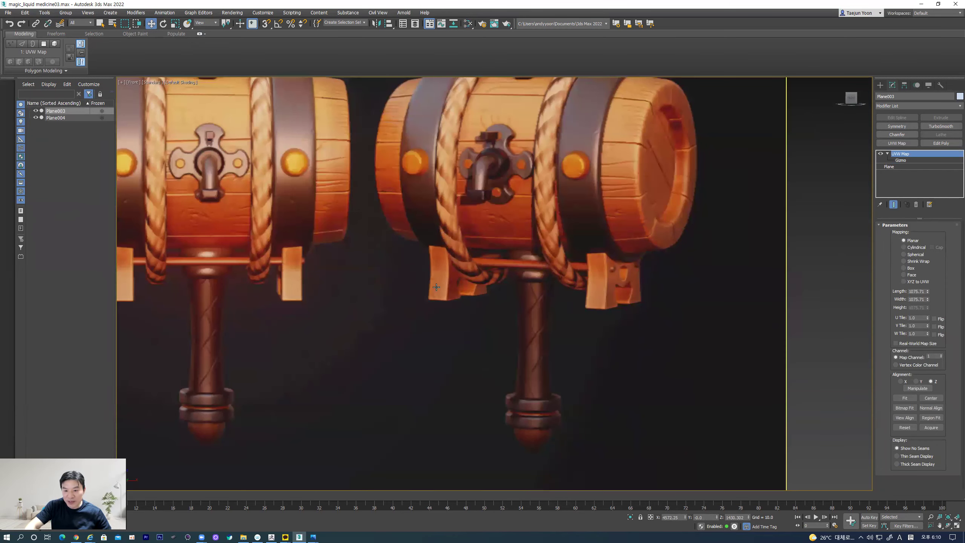
middle_drag(179, 331, 350, 260)
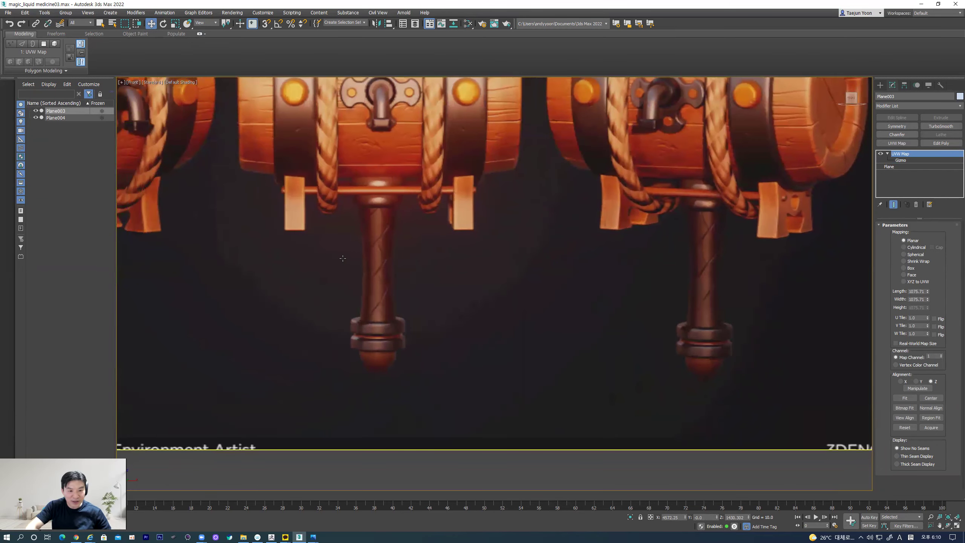
scroll(351, 260, down, 4)
middle_drag(530, 251, 338, 271)
middle_drag(316, 306, 367, 287)
middle_drag(260, 285, 356, 252)
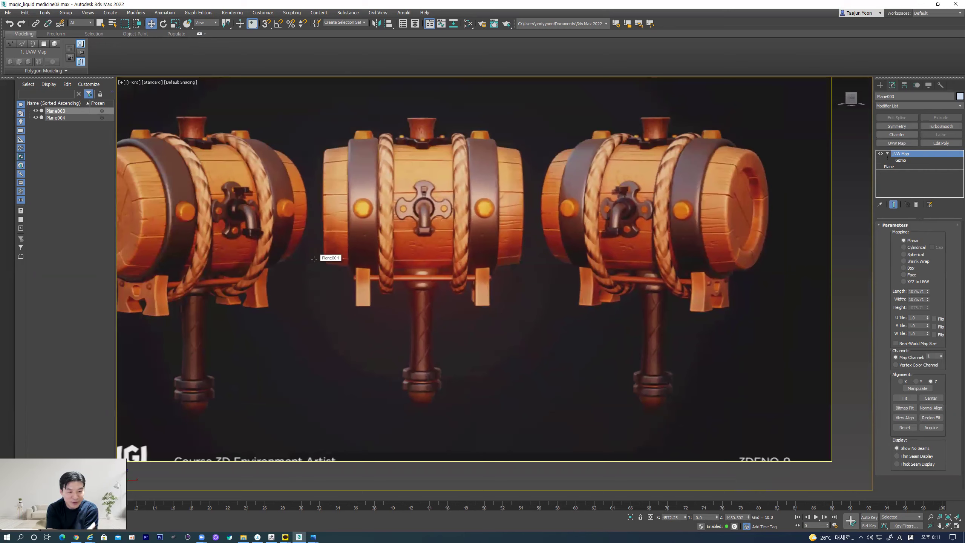
middle_drag(314, 259, 293, 256)
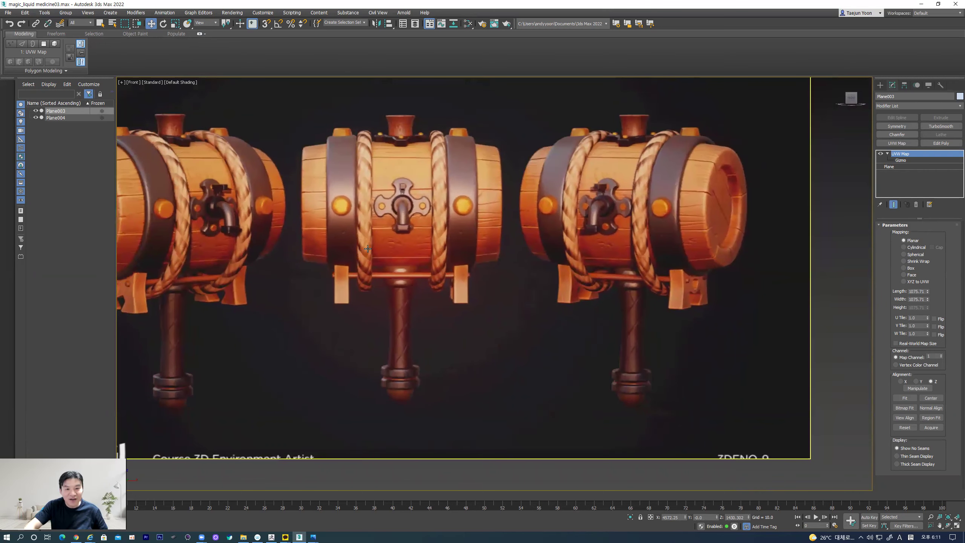
Step: Examine the central front-view hammer up close, studying its barrel planks, metal bands, ropes and tap
scroll(389, 228, up, 1)
scroll(397, 220, up, 1)
middle_drag(398, 220, 395, 237)
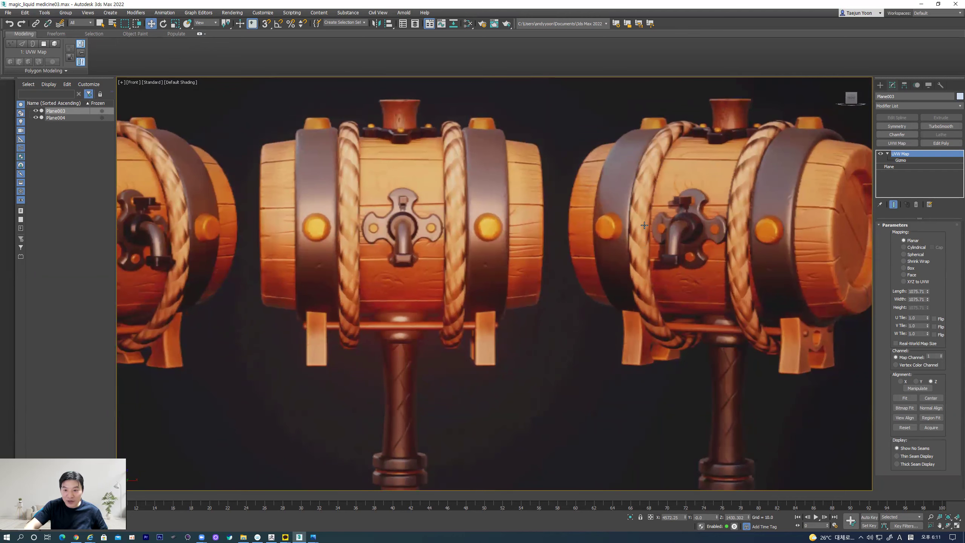
middle_drag(691, 221, 658, 227)
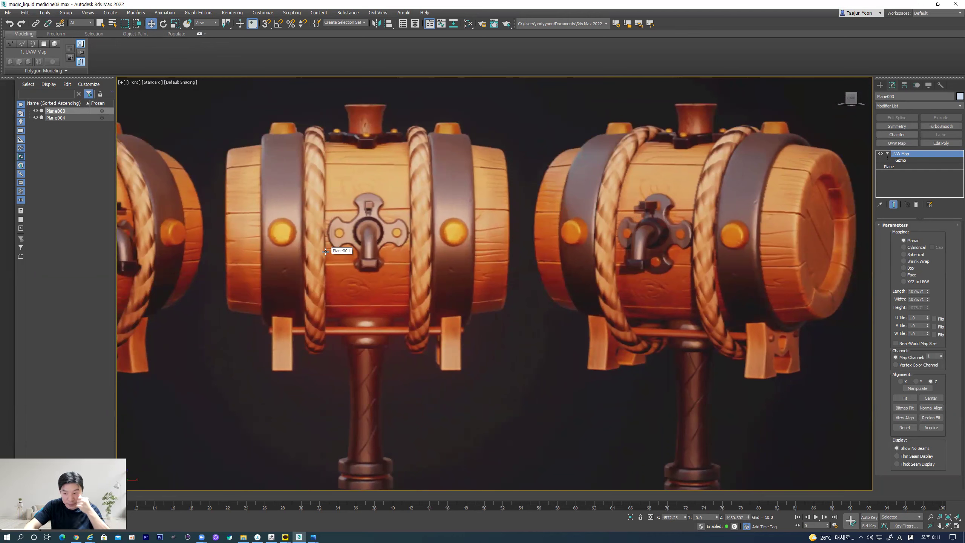
middle_drag(258, 263, 278, 244)
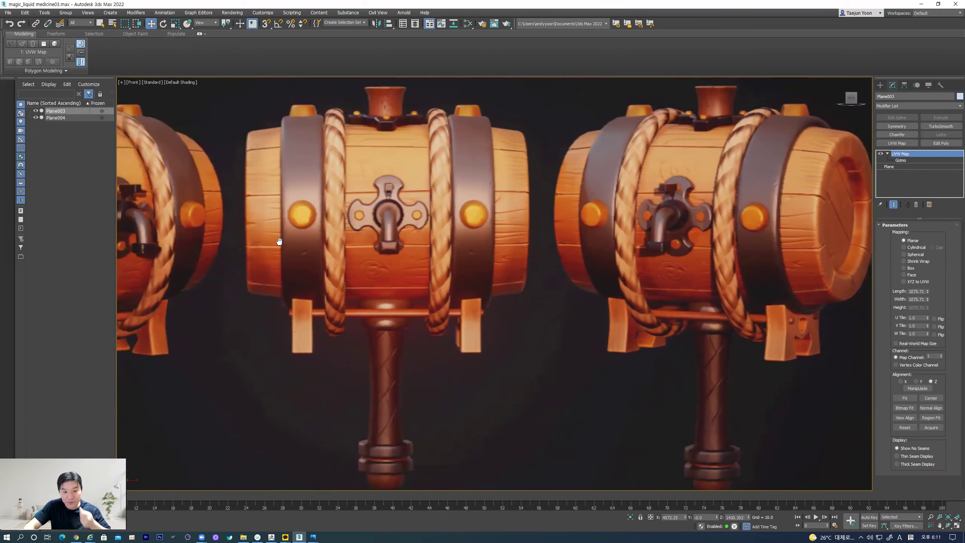
scroll(344, 271, down, 3)
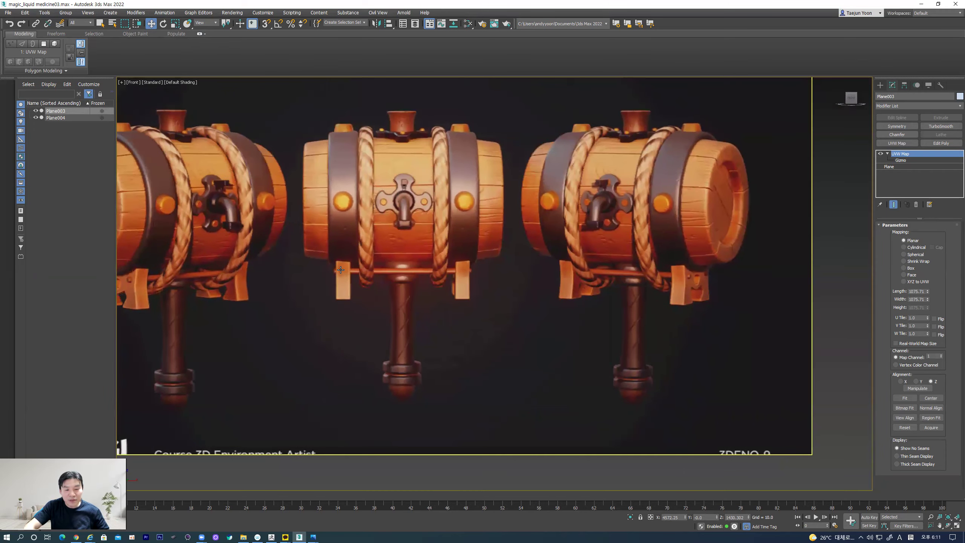
middle_drag(342, 203, 342, 213)
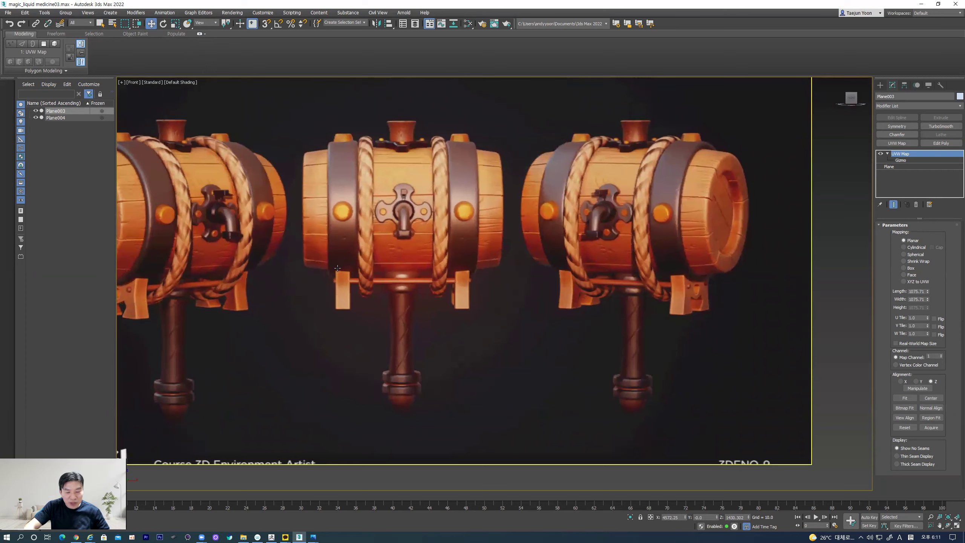
middle_drag(351, 276, 394, 263)
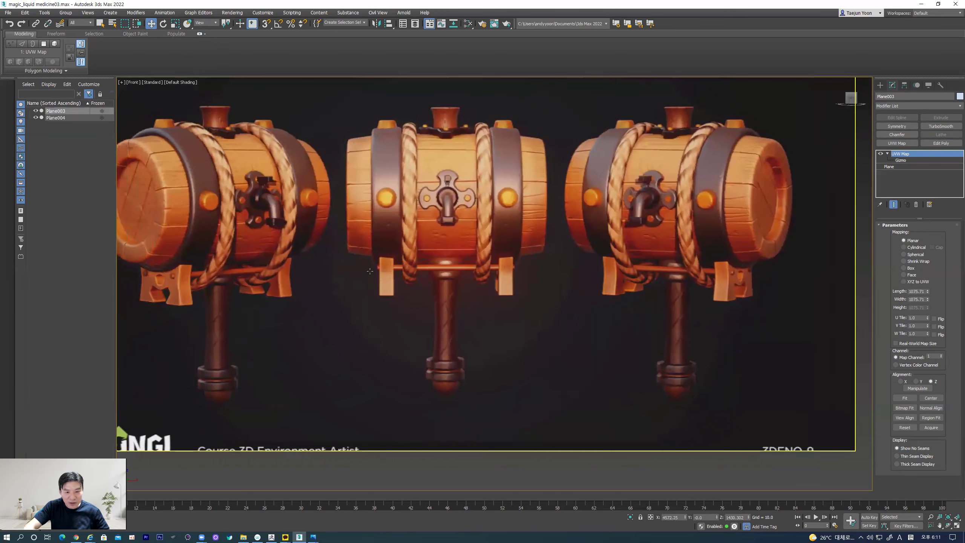
scroll(411, 236, up, 4)
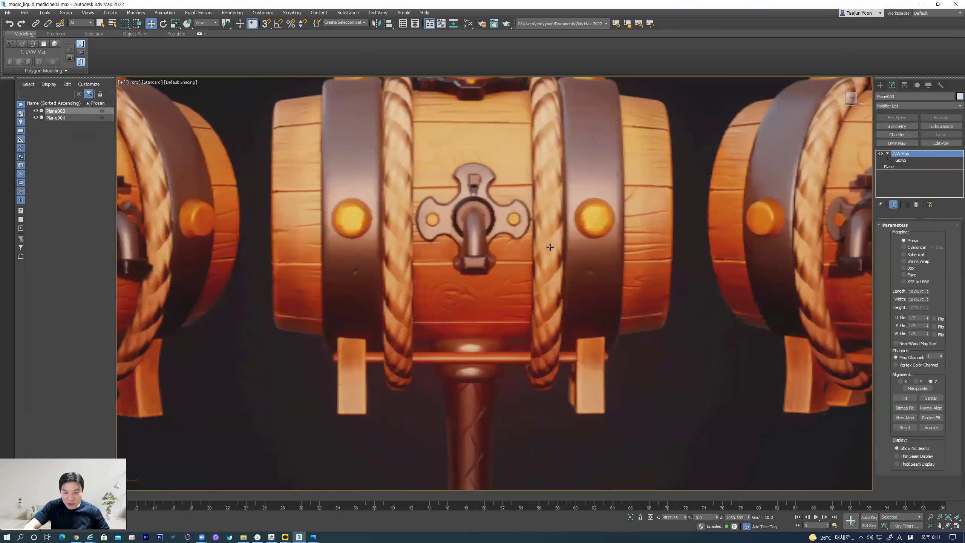
scroll(550, 245, down, 5)
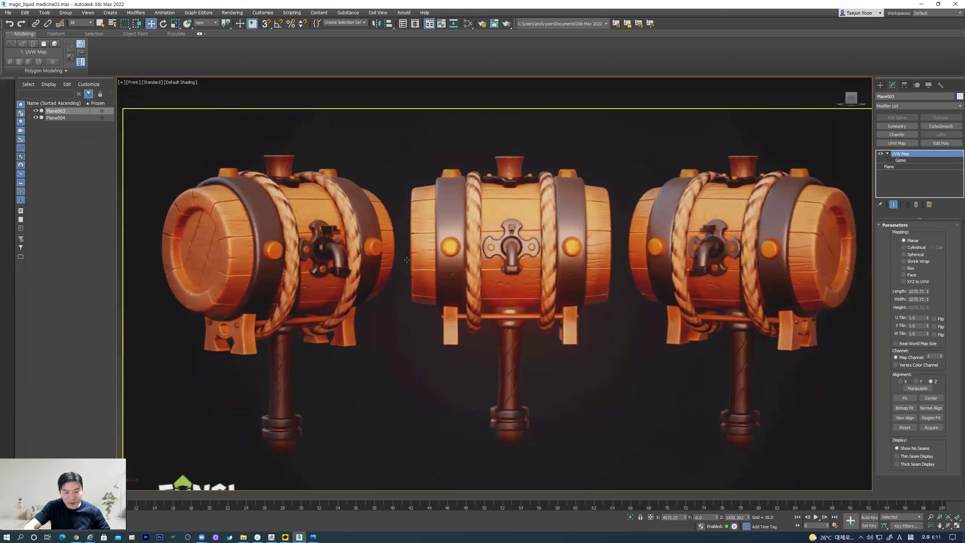
scroll(433, 292, up, 5)
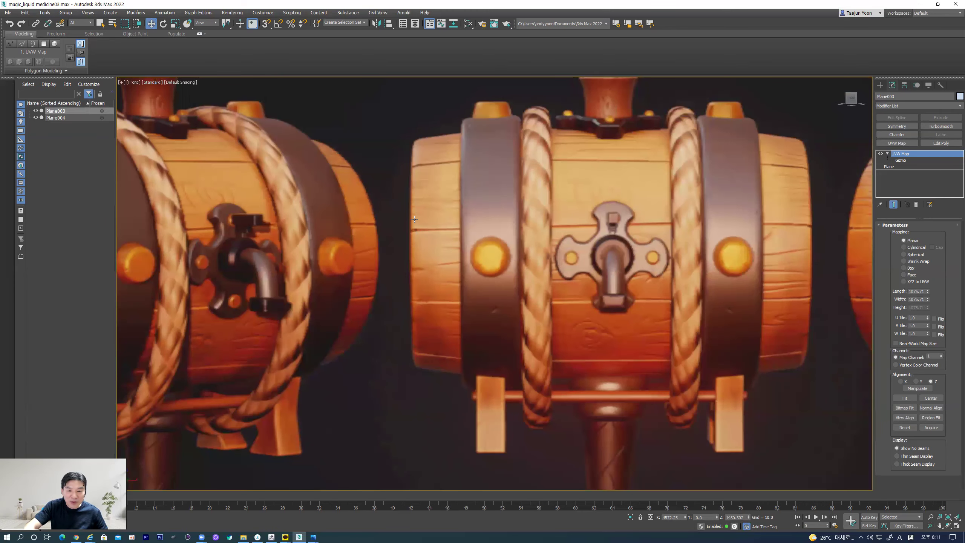
middle_drag(434, 196, 434, 219)
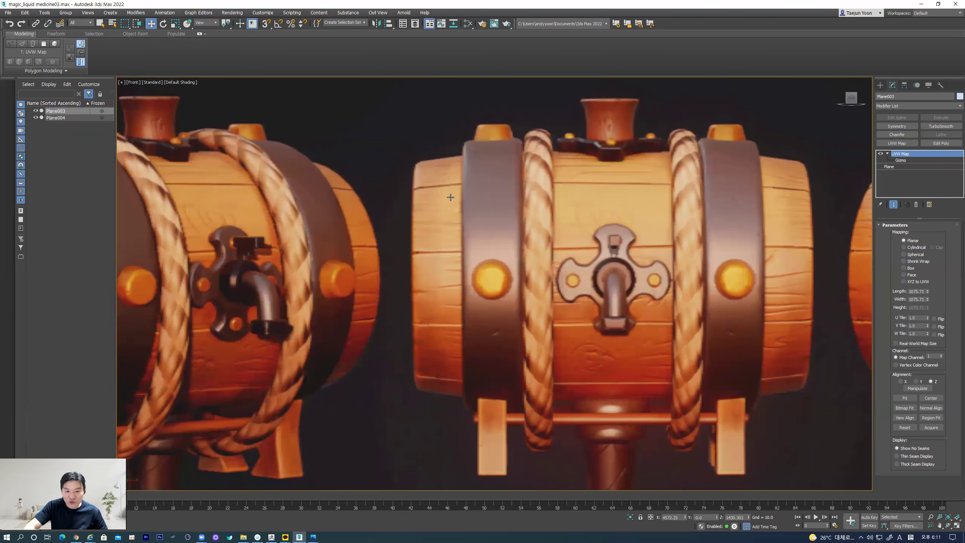
scroll(452, 213, up, 5)
scroll(379, 198, down, 5)
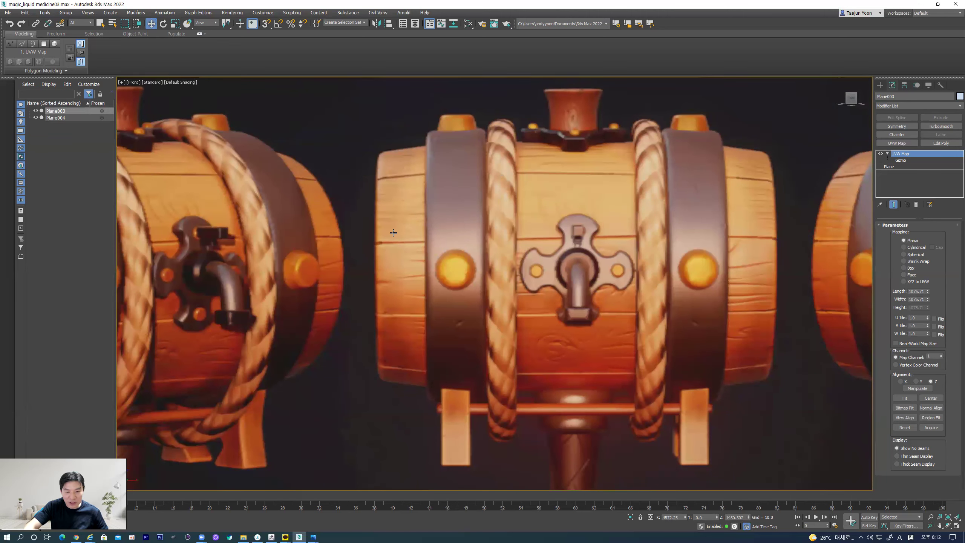
middle_drag(383, 232, 373, 214)
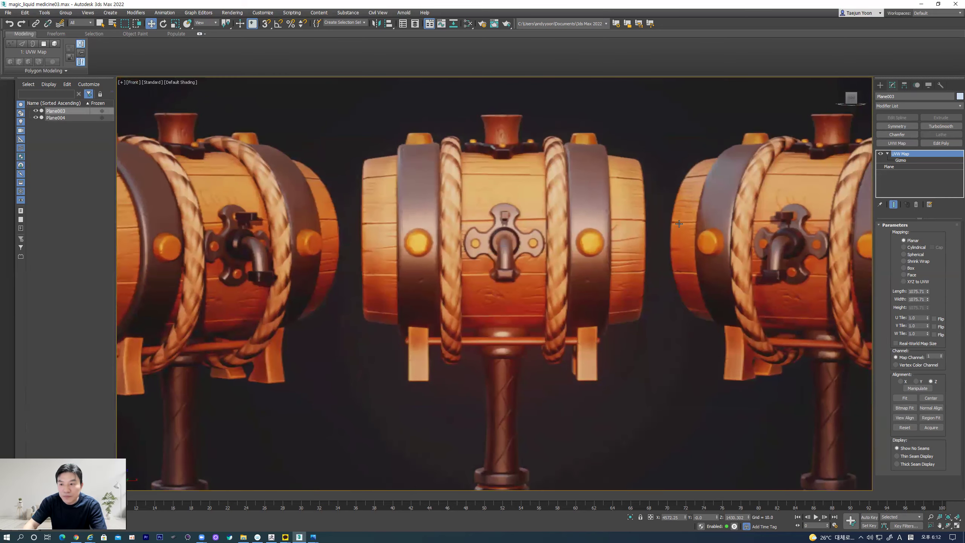
Step: Create a standard cylinder for the barrel in the Left view with wireframe and grid shown, and return to the Front view
click(880, 84)
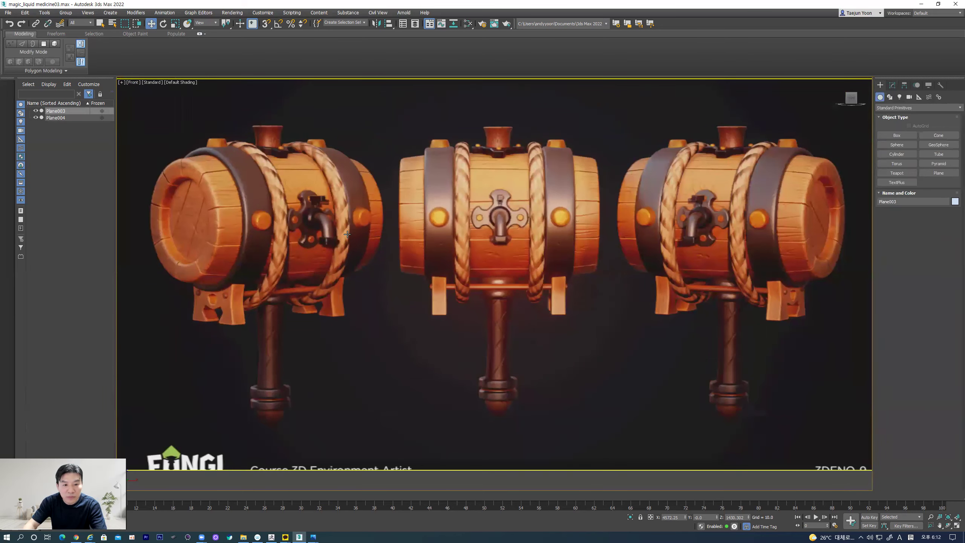
scroll(651, 208, down, 2)
middle_drag(652, 209, 618, 214)
scroll(503, 270, up, 2)
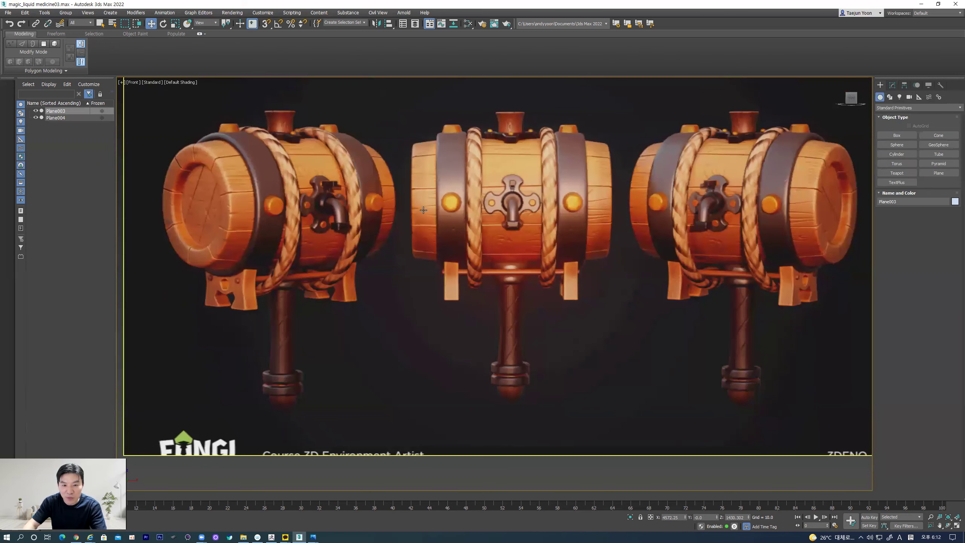
middle_drag(421, 214, 418, 249)
scroll(425, 243, up, 2)
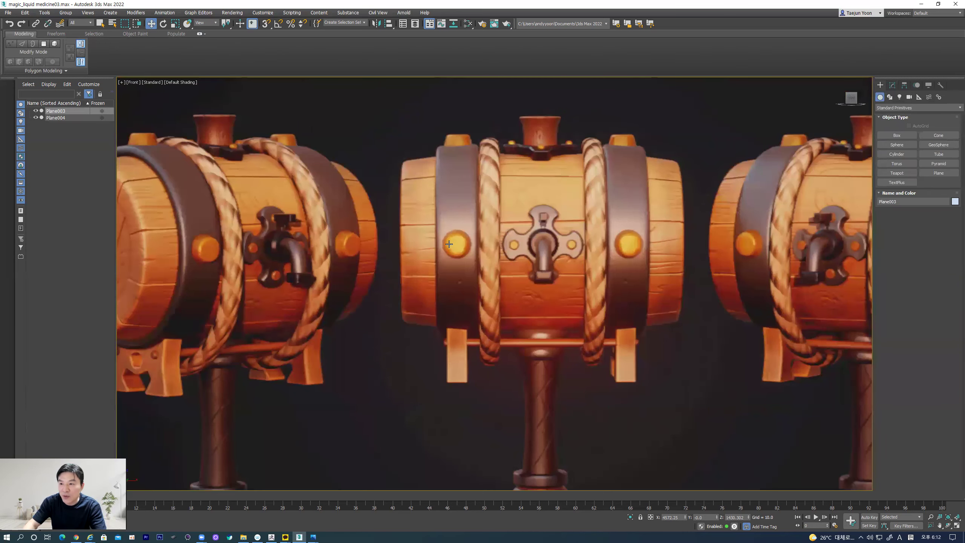
click(910, 156)
scroll(472, 254, down, 3)
key(l)
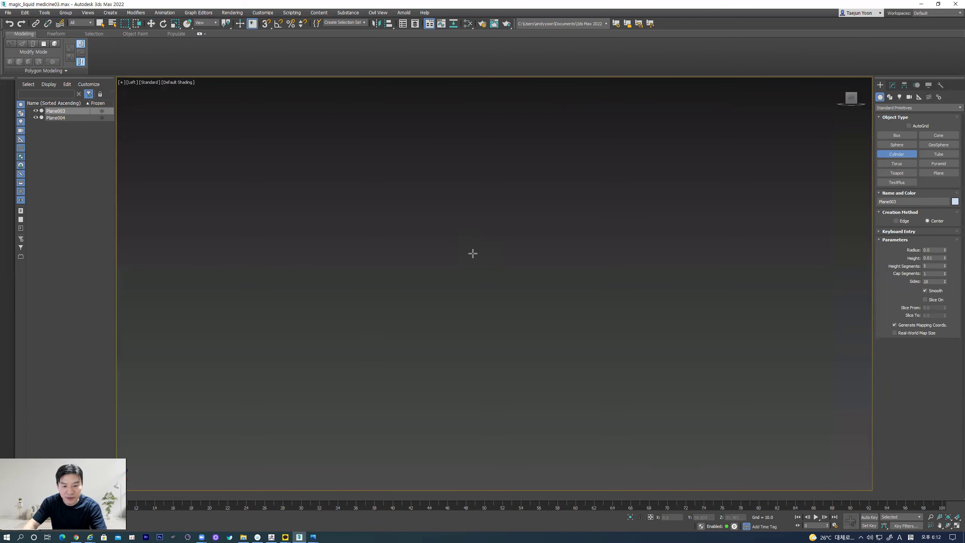
key(F3)
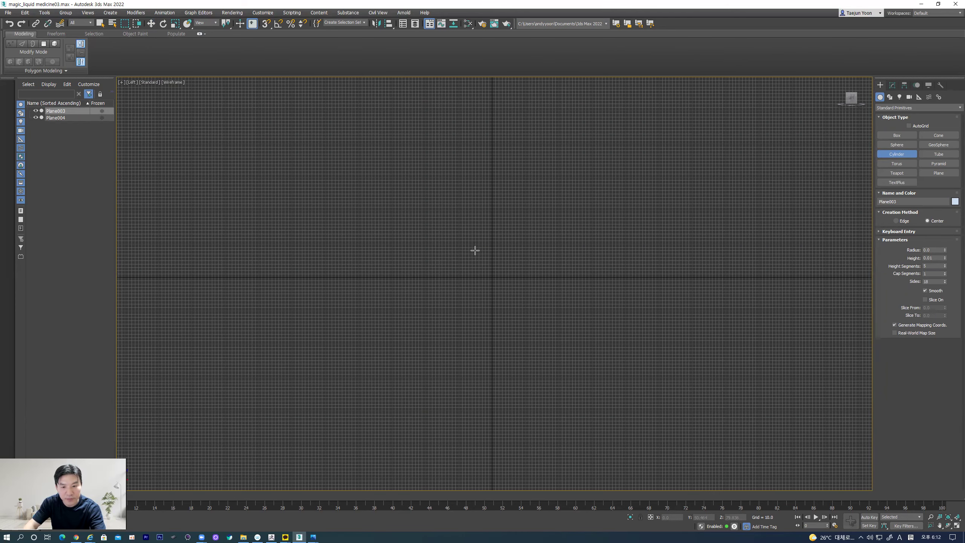
key(g)
drag(525, 236, 536, 247)
click(536, 228)
key(w)
key(p)
key(f)
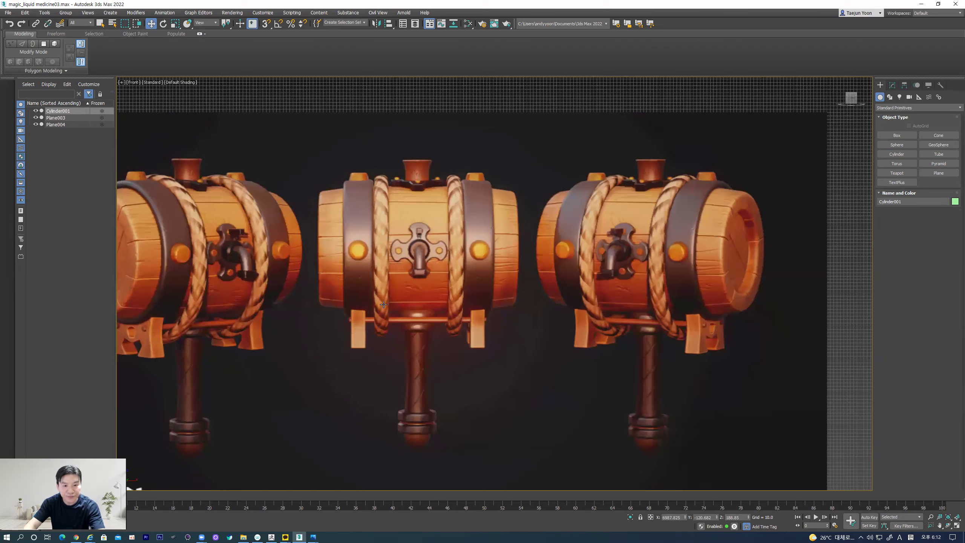
Step: Move the cylinder over the central hammer's barrel in the Front view, lining its base up with the barrel's end
middle_drag(415, 312, 383, 270)
scroll(384, 270, down, 5)
drag(411, 376, 383, 265)
scroll(383, 265, up, 6)
drag(450, 248, 550, 241)
Step: Match the cylinder to the central barrel with a height of about 603.1 and a radius of about 196.3
click(891, 84)
drag(944, 242, 945, 194)
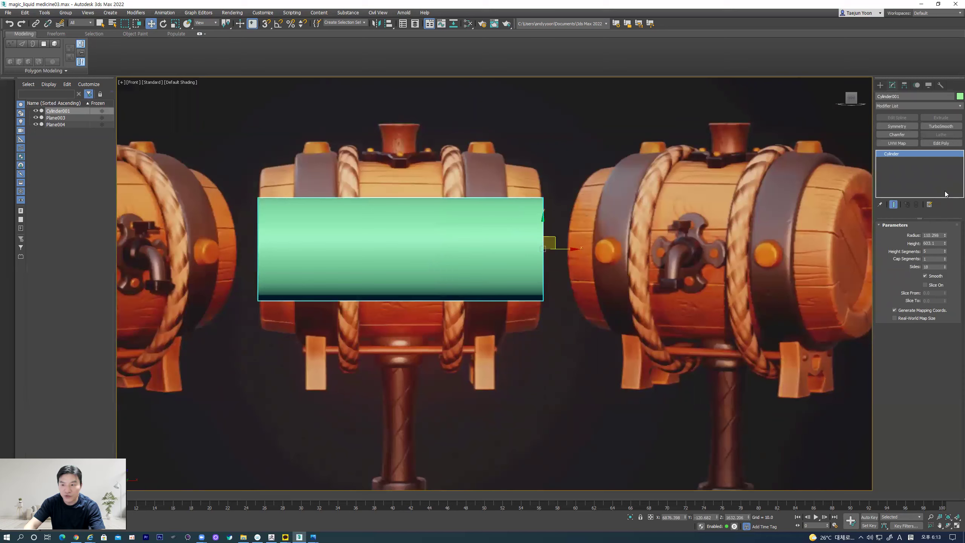
drag(945, 237, 951, 204)
alt+middle_drag(539, 262, 592, 272)
key(f)
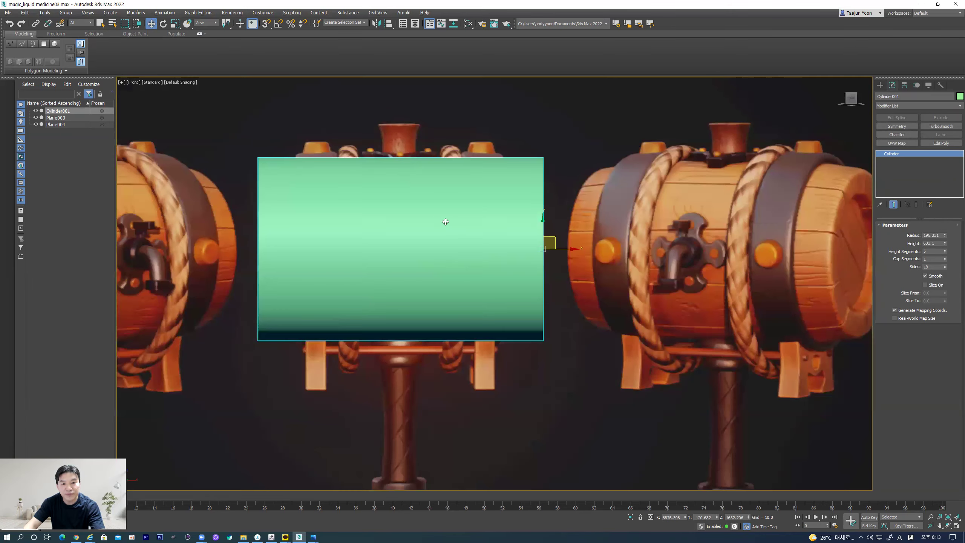
Step: Move the cylinder forward along the Y axis so it stands clear in front of the reference planes
alt+middle_drag(445, 222, 492, 275)
alt+middle_drag(528, 169, 475, 228)
key(f)
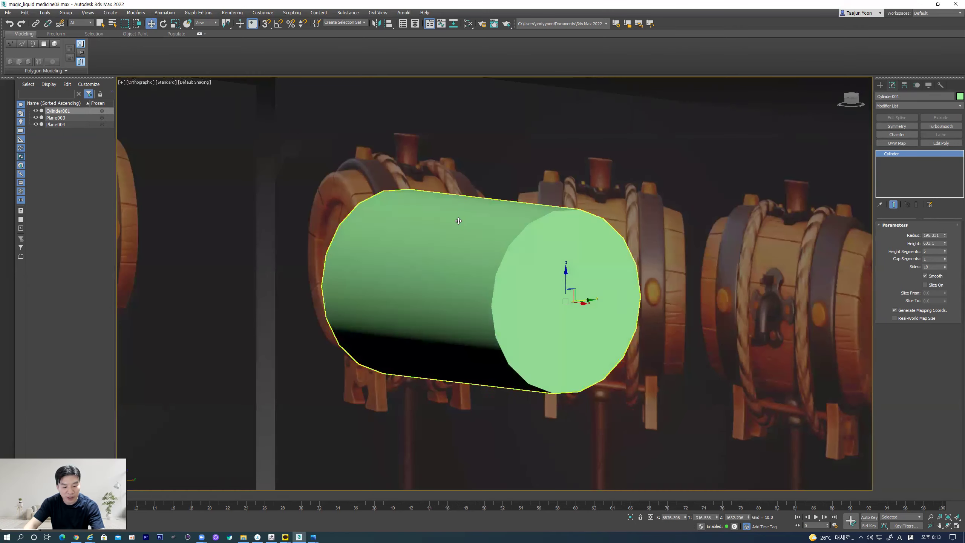
key(f)
Step: Make the cylinder see-through over the central barrel and show edged faces in the viewport
scroll(482, 269, up, 3)
drag(614, 269, 596, 261)
key(ctrl+z)
scroll(433, 251, down, 3)
key(alt+x)
drag(433, 249, 413, 259)
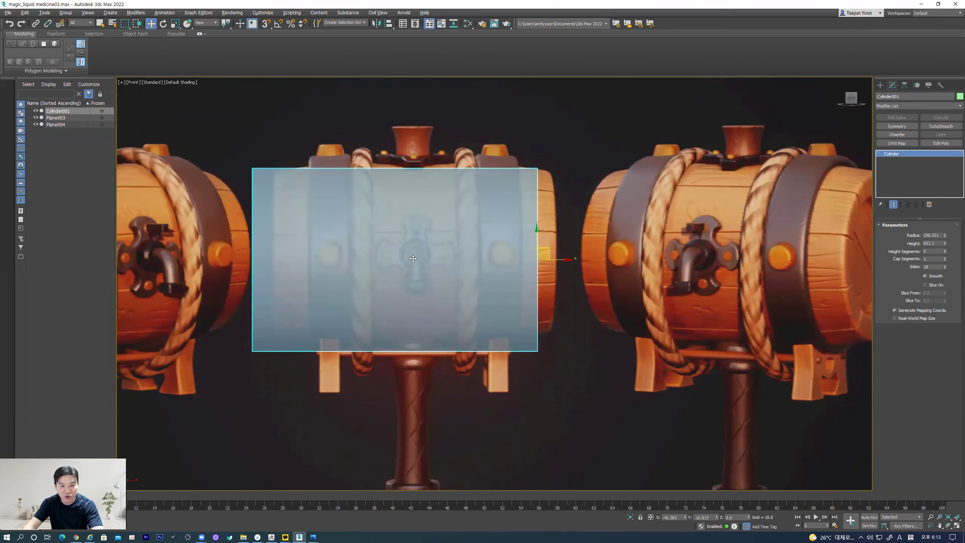
alt+middle_drag(413, 259, 465, 290)
key(f)
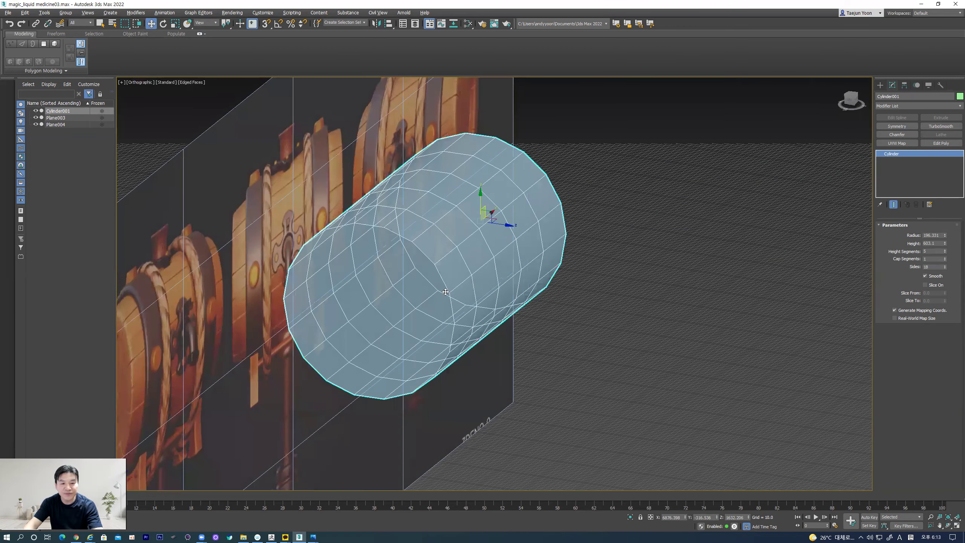
Step: Select the three-hammer plane and reduce its length and width segments to remove the inner grid lines
key(shift+z)
click(497, 159)
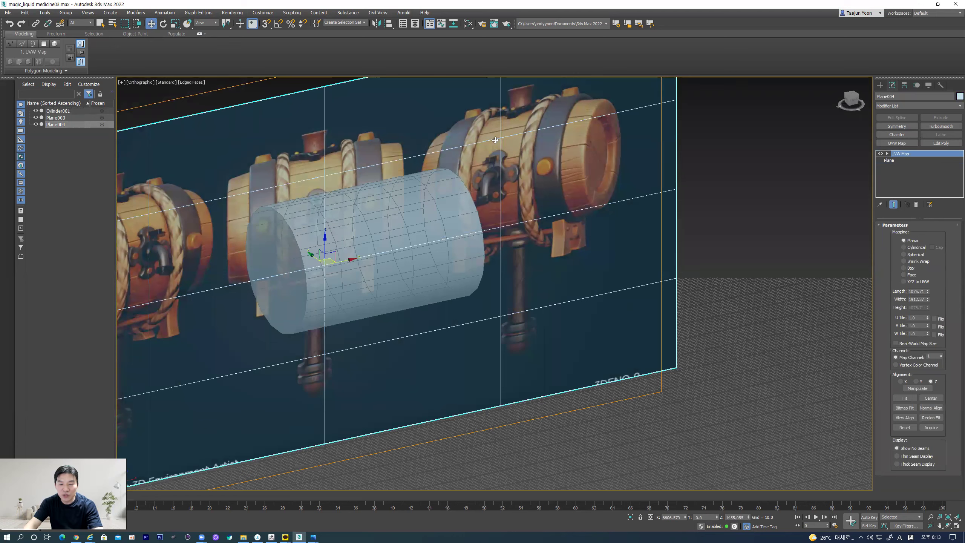
click(888, 160)
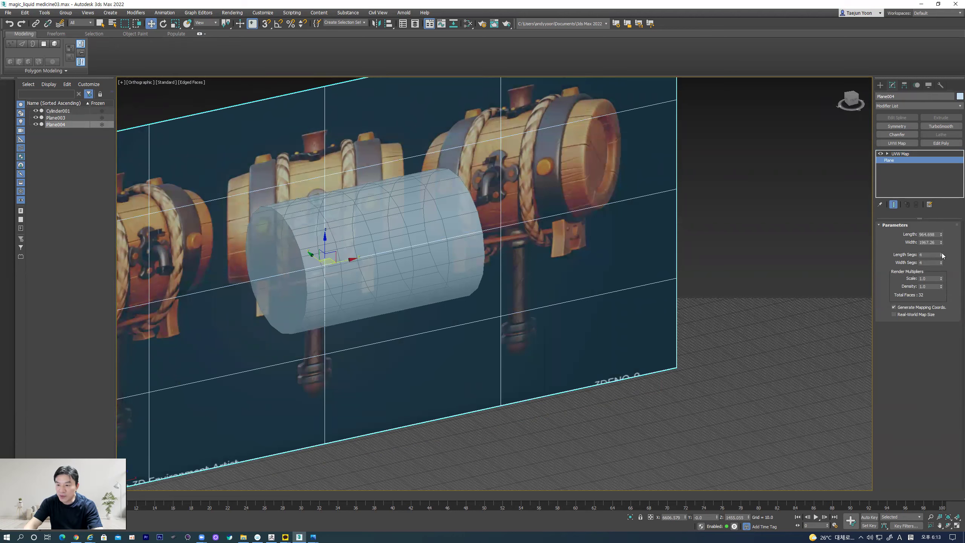
drag(942, 255, 939, 273)
middle_drag(588, 307, 586, 250)
scroll(586, 291, down, 2)
alt+middle_drag(467, 291, 513, 252)
key(f)
Step: Select the barrel cylinder and set its number of sides to 16
click(445, 310)
mouse_move(599, 196)
mouse_down()
mouse_move(588, 214)
mouse_move(590, 205)
mouse_up()
right_click(591, 205)
middle_drag(505, 256, 508, 284)
scroll(508, 284, up, 3)
scroll(507, 282, down, 2)
middle_drag(441, 246, 517, 303)
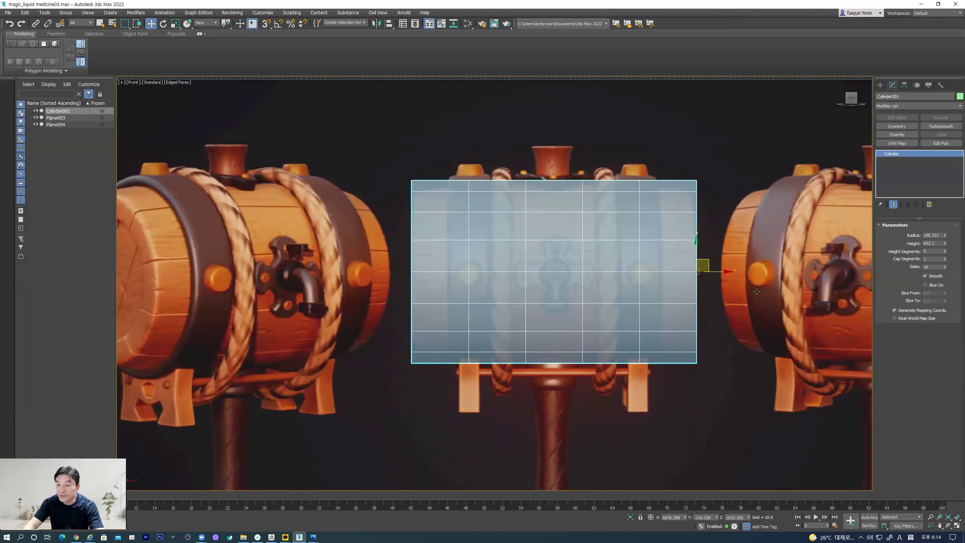
alt+middle_drag(572, 314, 554, 233)
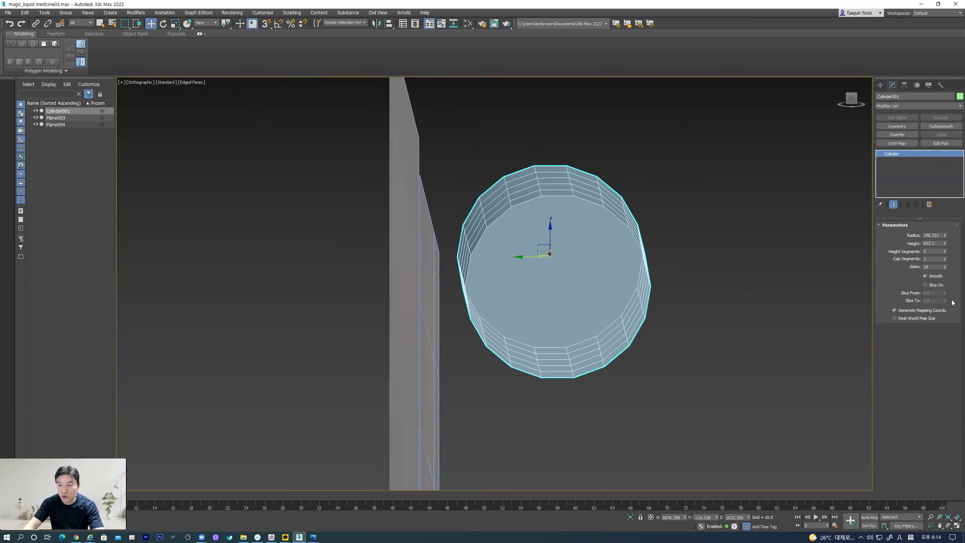
click(927, 267)
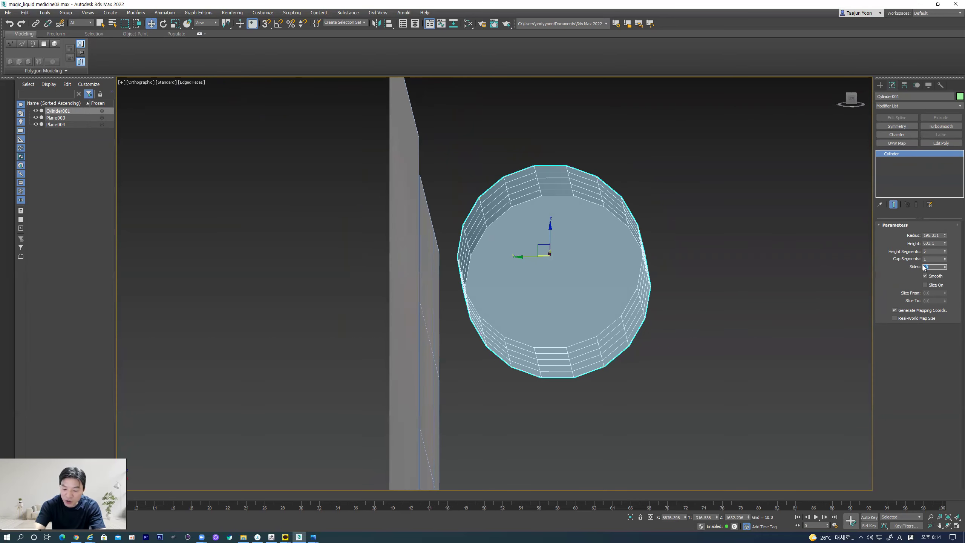
key(Return)
Step: Frame the cylinder's end in the Left view, try 18 sides for comparison, and return the count to 16
alt+middle_drag(677, 290, 660, 287)
key(l)
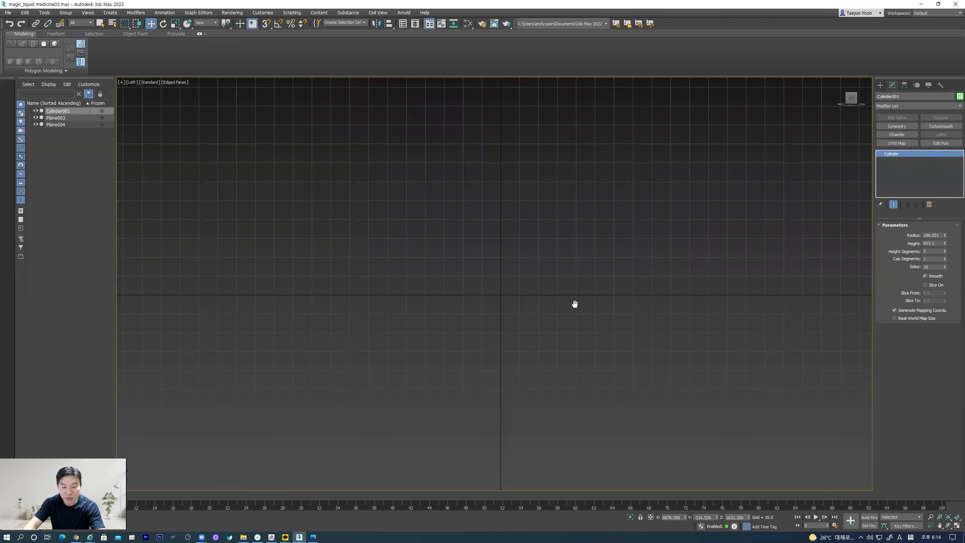
key(z)
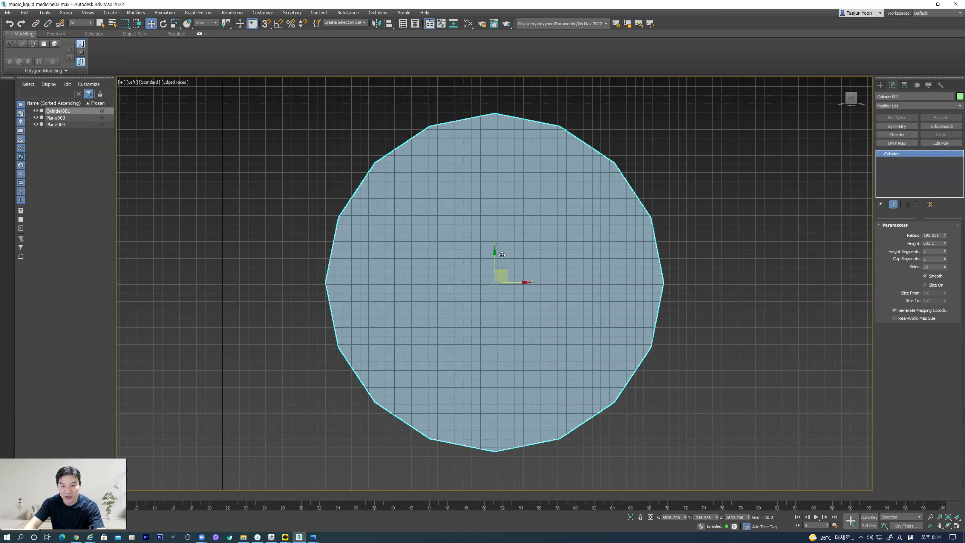
click(945, 265)
click(945, 265)
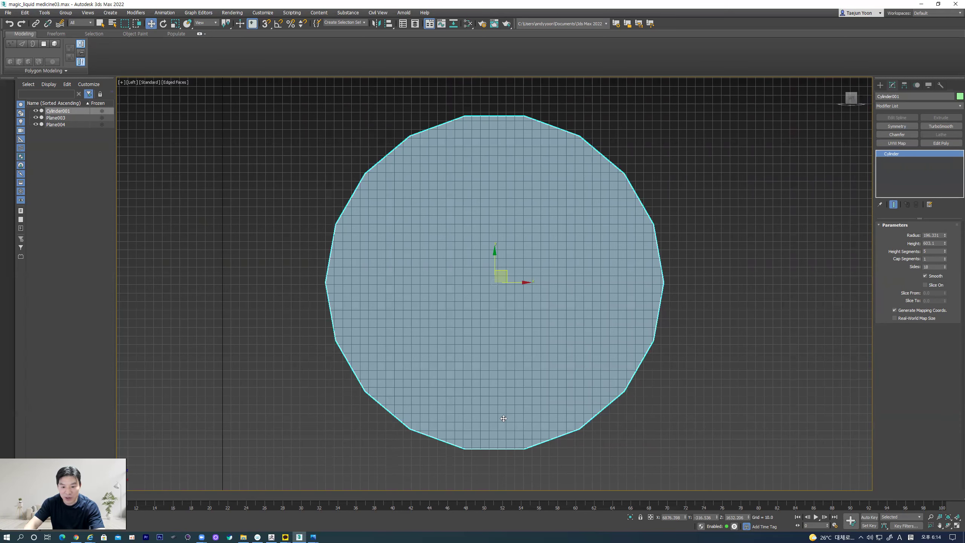
click(945, 265)
click(945, 268)
click(945, 268)
click(944, 268)
click(704, 190)
Step: Switch to the Photos app to study the barrel topology in the hammer wireframe image, and return to the cylinder in 3ds Max
middle_drag(655, 304, 658, 324)
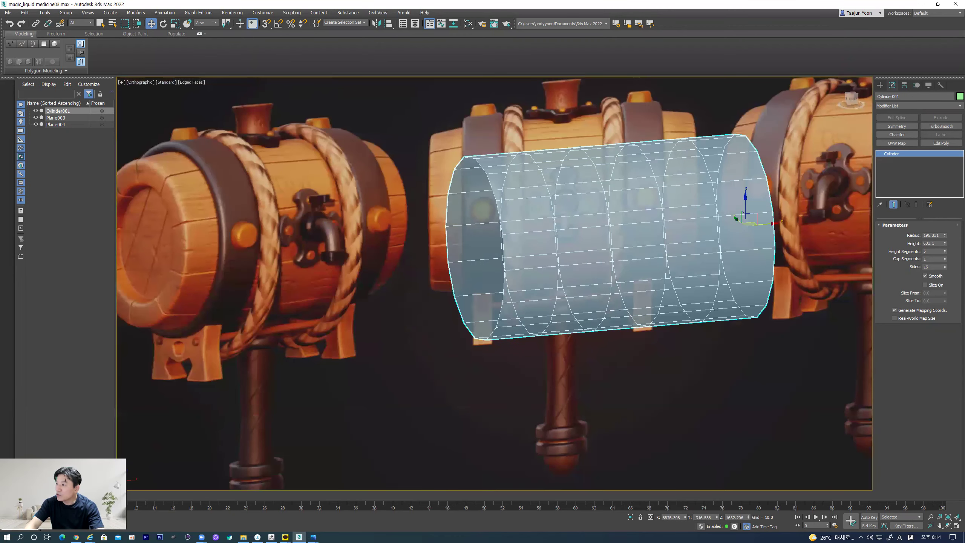
click(243, 536)
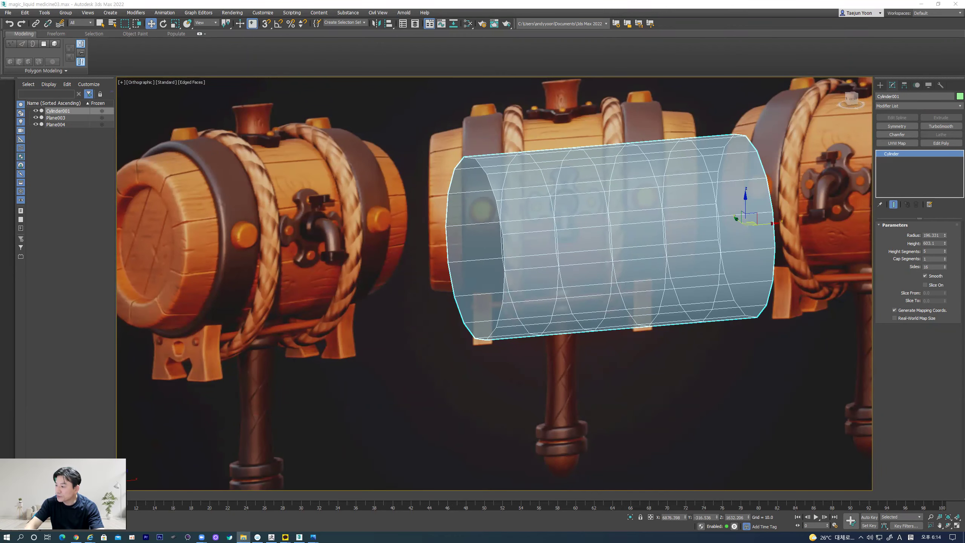
key(alt+Tab)
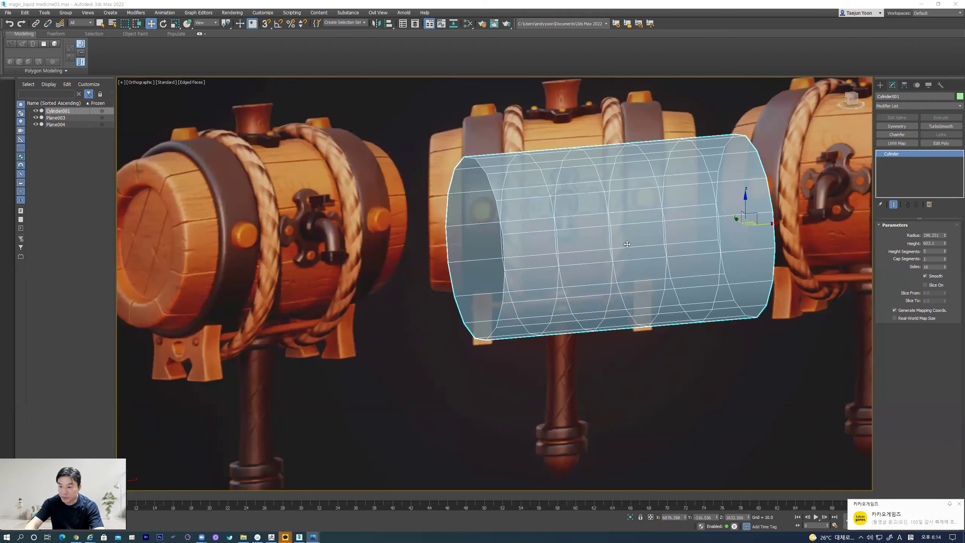
middle_drag(590, 245, 476, 245)
scroll(439, 193, up, 4)
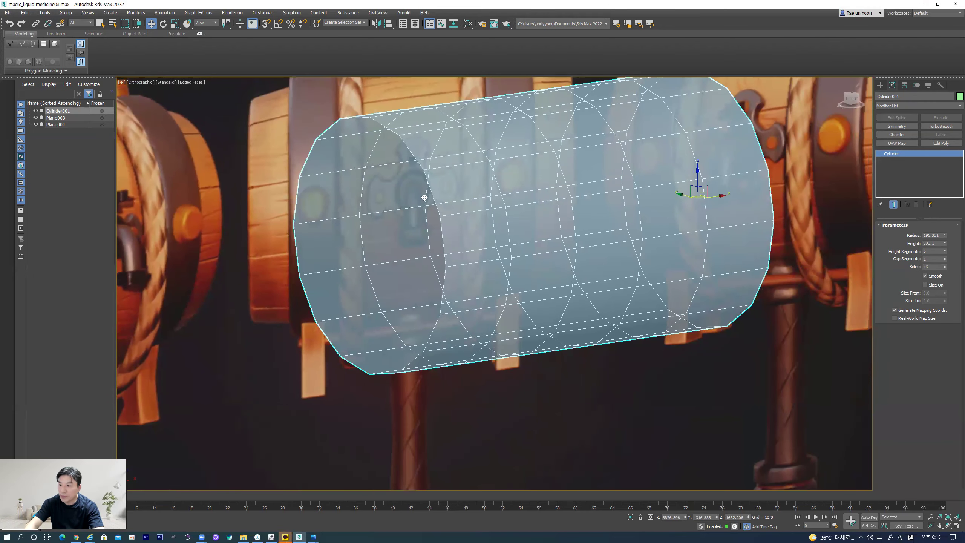
scroll(402, 201, up, 3)
scroll(401, 209, down, 5)
alt+middle_drag(379, 228, 388, 255)
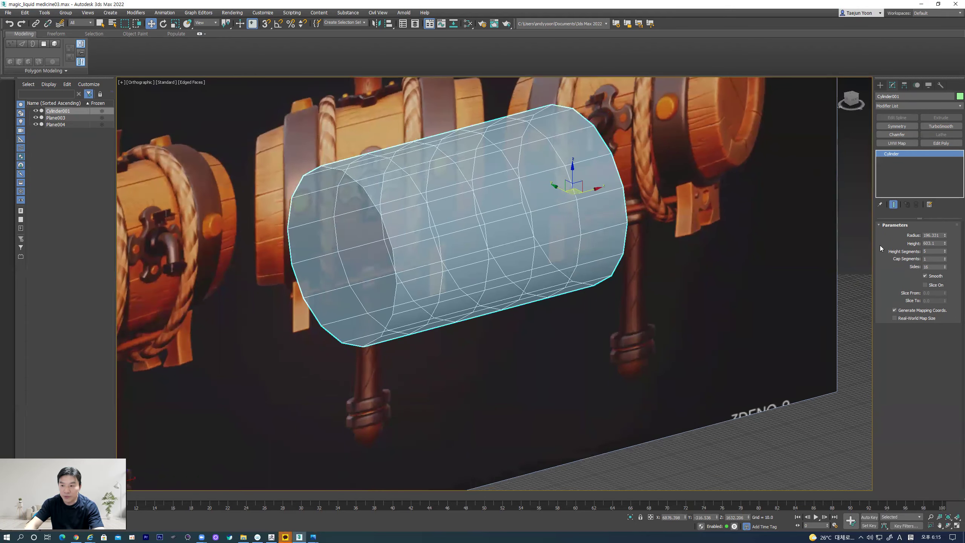
Step: Convert the barrel cylinder to an Editable Poly
right_click(499, 184)
mouse_move(539, 255)
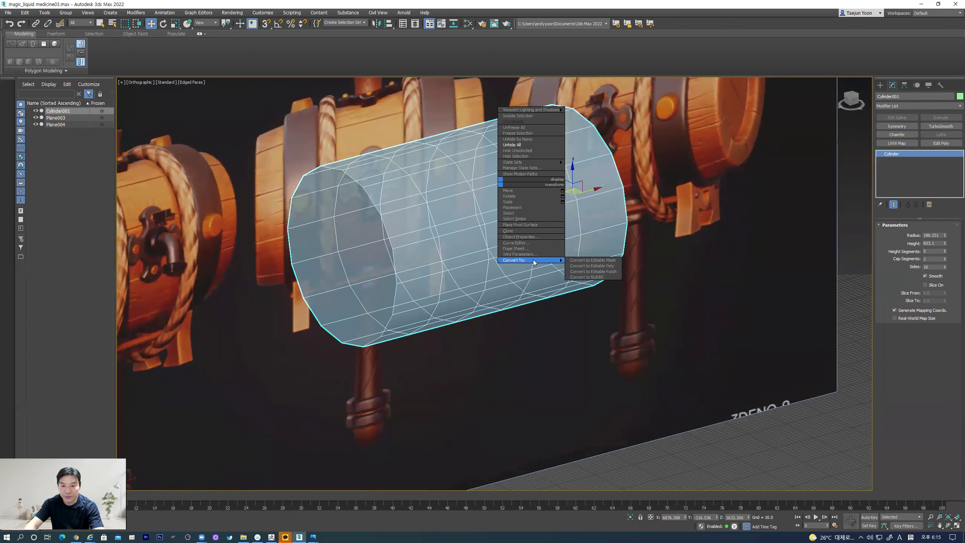
click(600, 265)
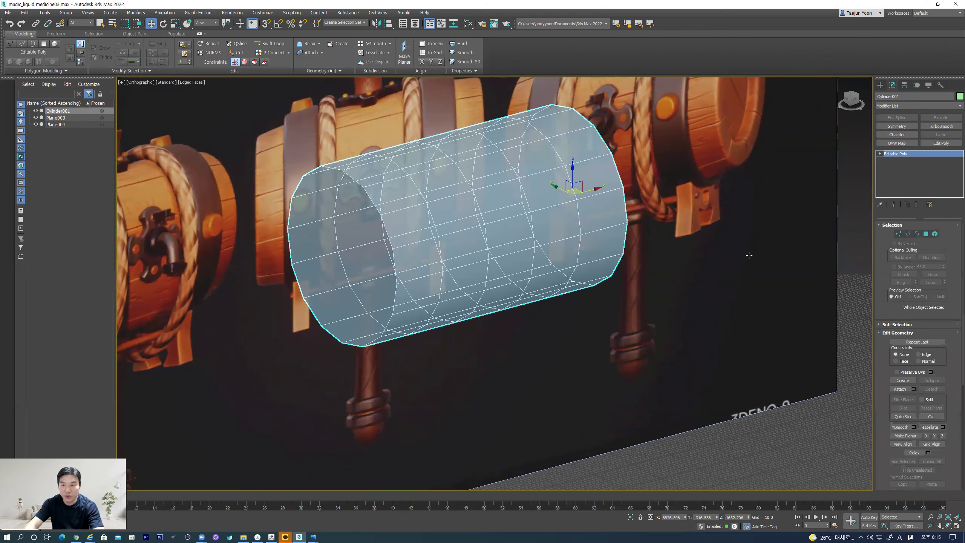
Step: Select the cylinder's left cap polygon and scale it down uniformly to match the barrel's narrower end in the Front view
click(926, 234)
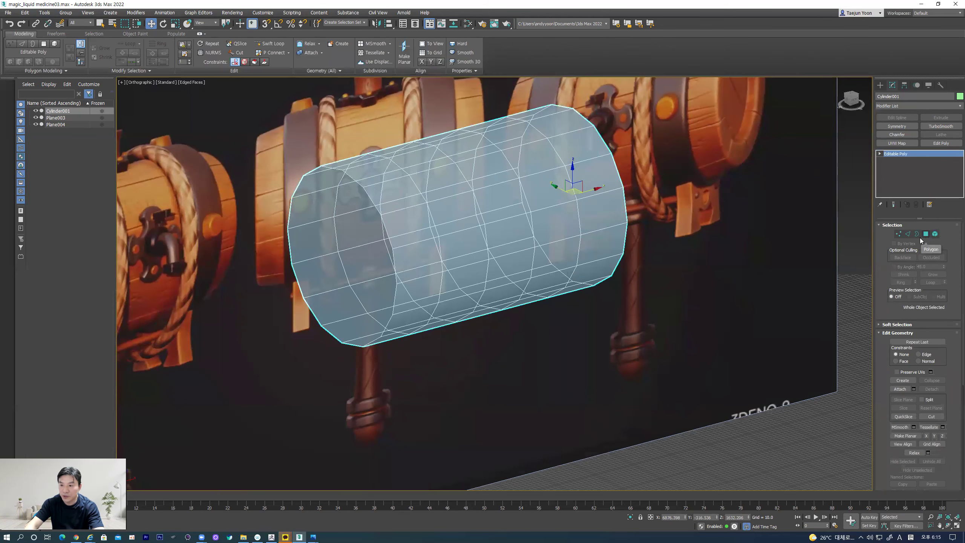
click(356, 234)
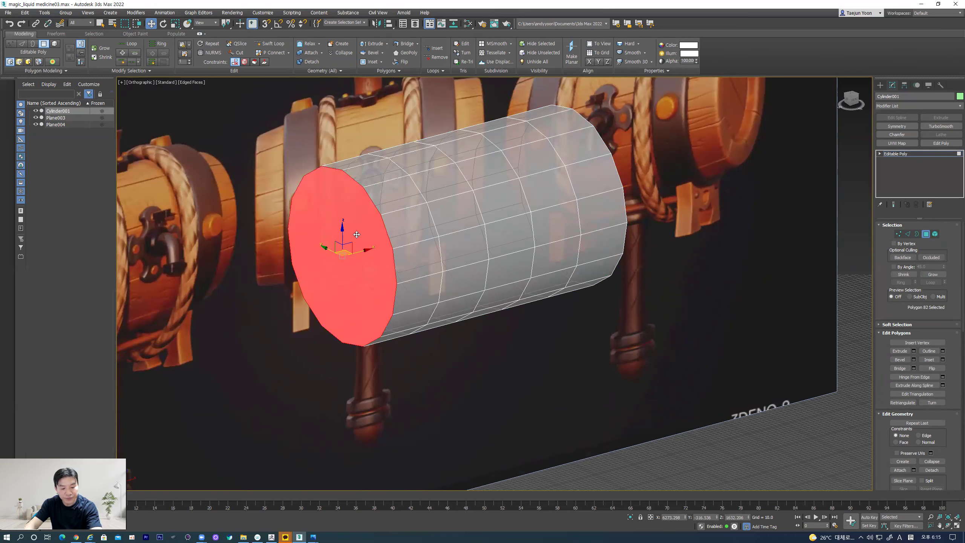
key(f)
middle_drag(332, 172, 390, 172)
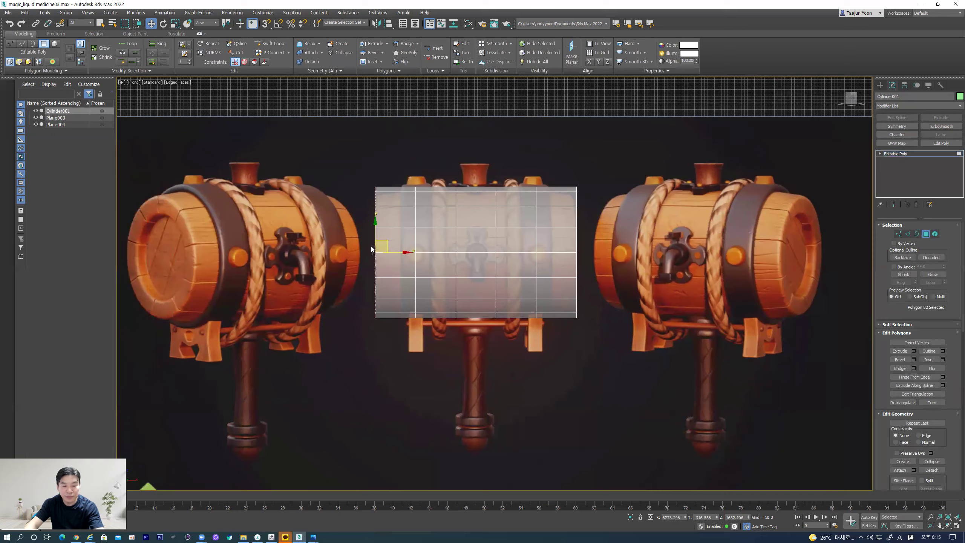
scroll(390, 172, up, 3)
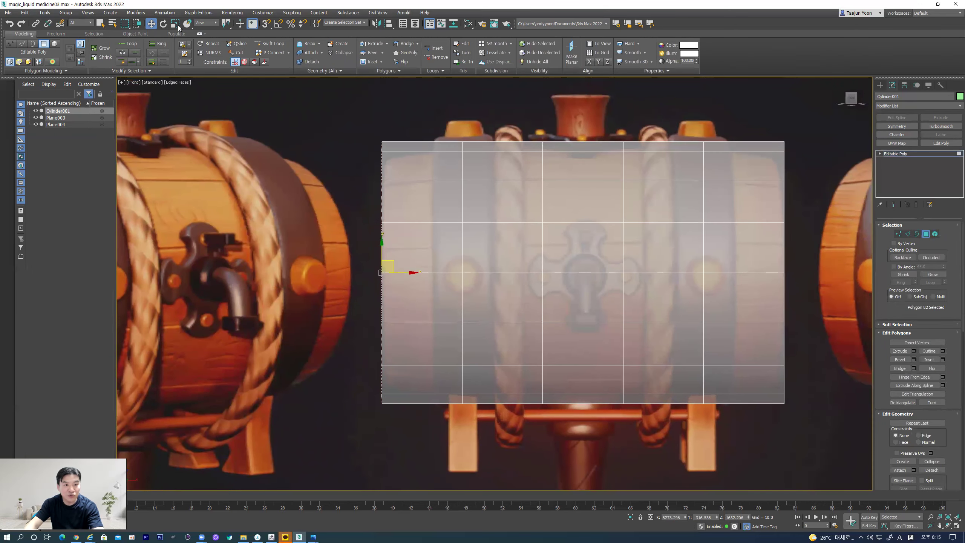
click(176, 24)
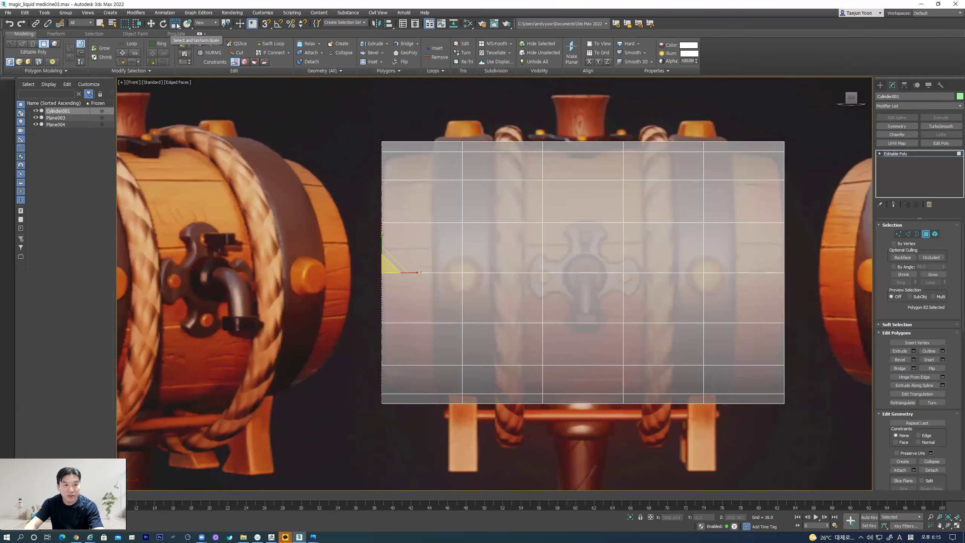
drag(386, 268, 401, 273)
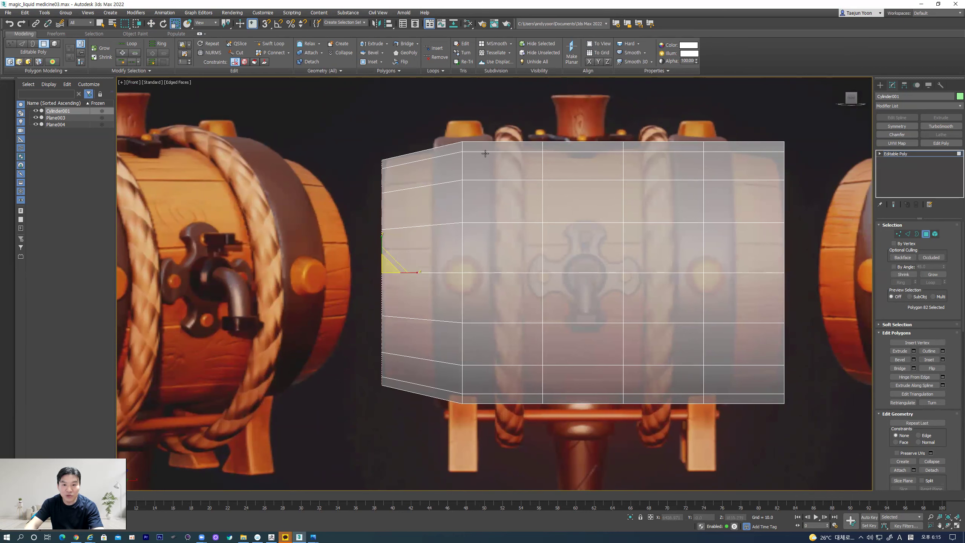
Step: Select the full ring of 16 vertices next to the tapered end and activate the Scale tool
key(w)
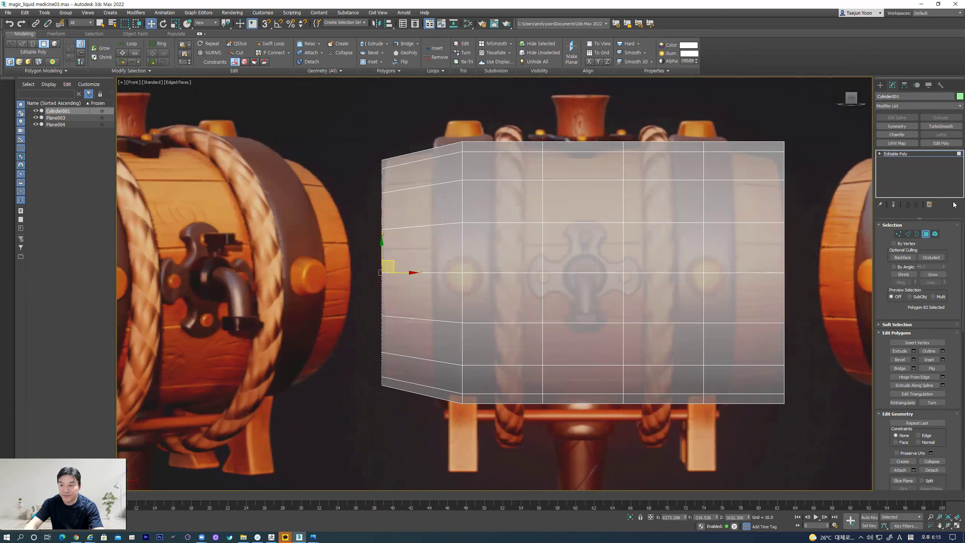
click(899, 233)
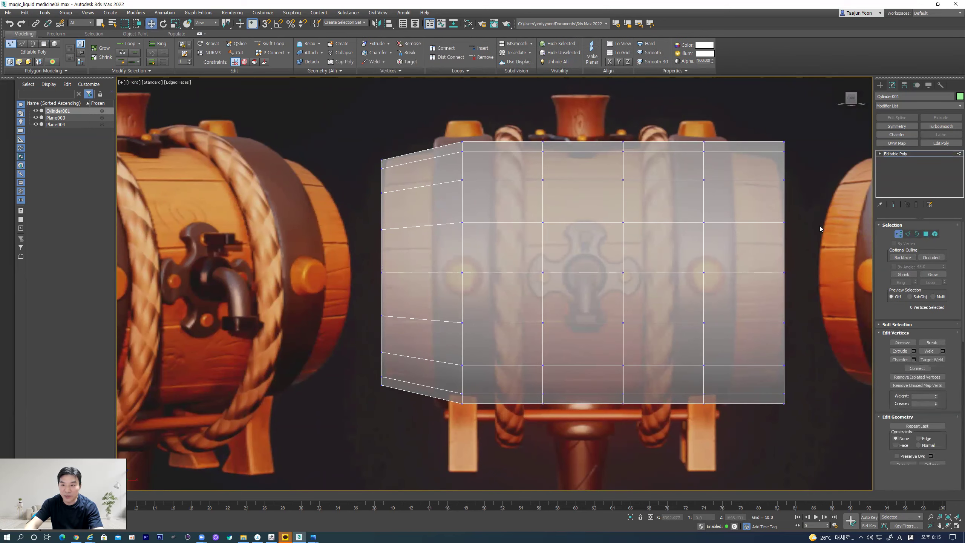
drag(493, 422, 490, 445)
key(r)
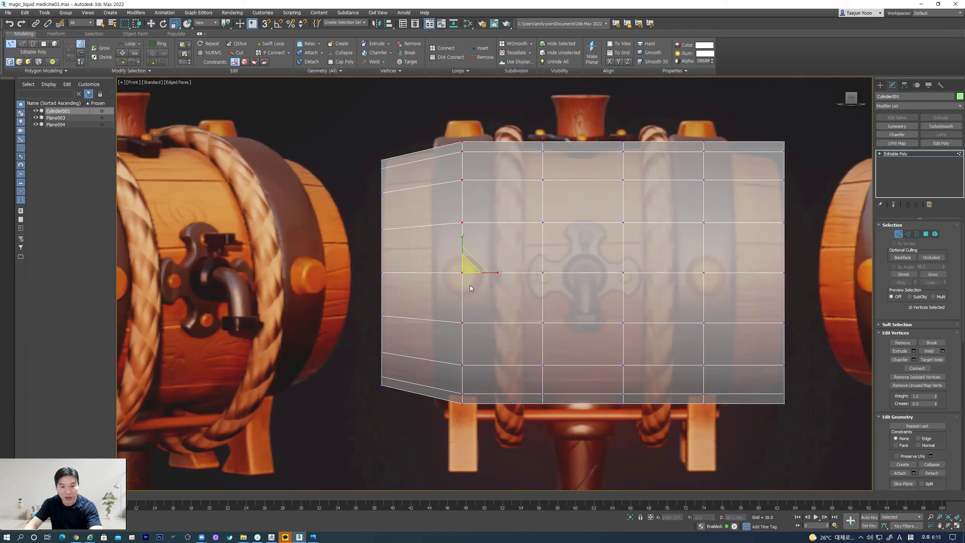
Step: Try scaling the vertex ring uniformly and along single axes, checking the effect at an angle
drag(463, 270, 465, 269)
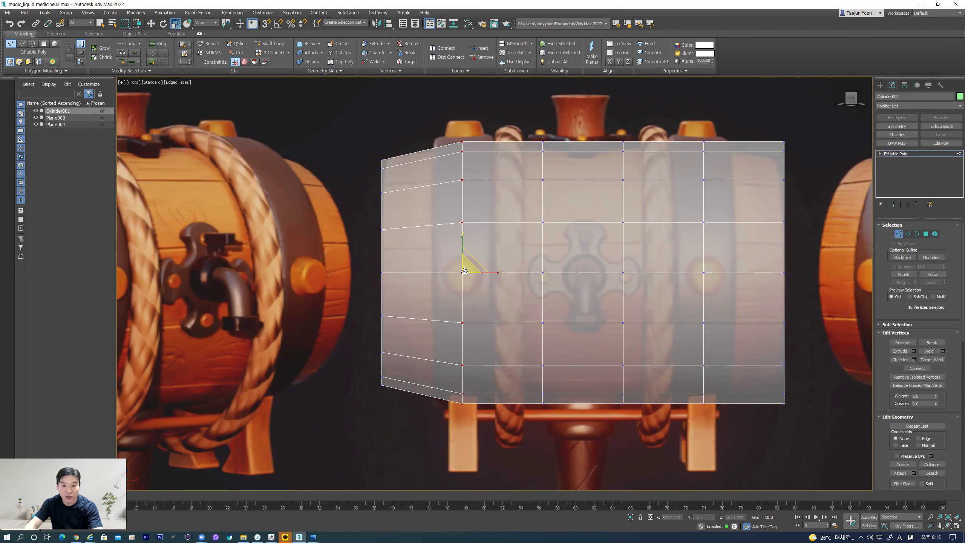
drag(464, 237, 463, 245)
right_click(464, 245)
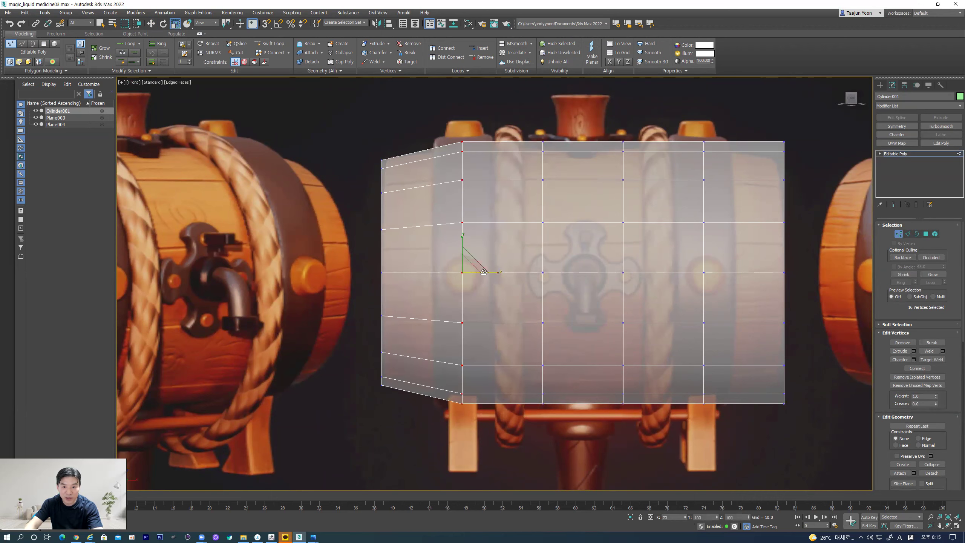
alt+middle_drag(462, 268, 462, 244)
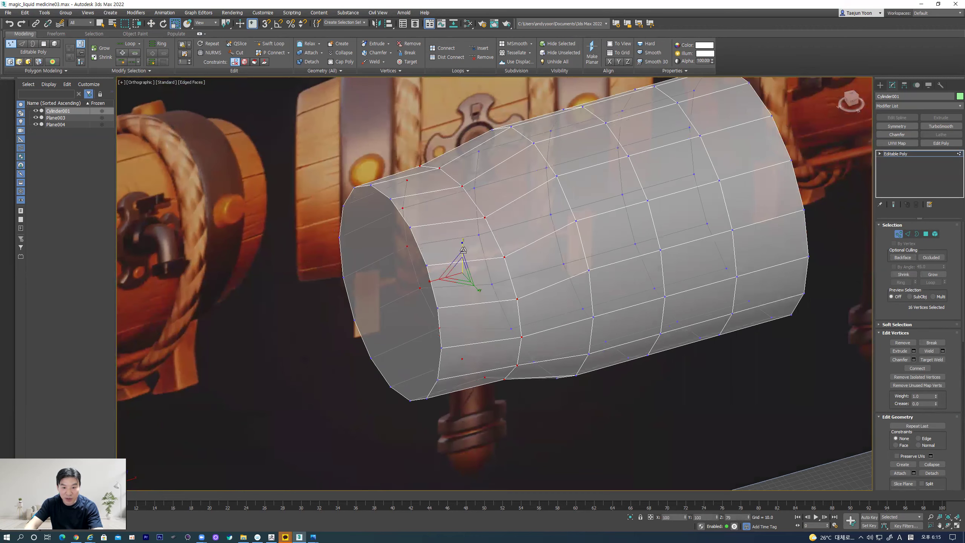
drag(477, 288, 463, 273)
Step: Cycle through the Left, Perspective and Front views and examine the selected vertex ring against the barrel reference
key(l)
scroll(494, 288, down, 2)
key(p)
key(l)
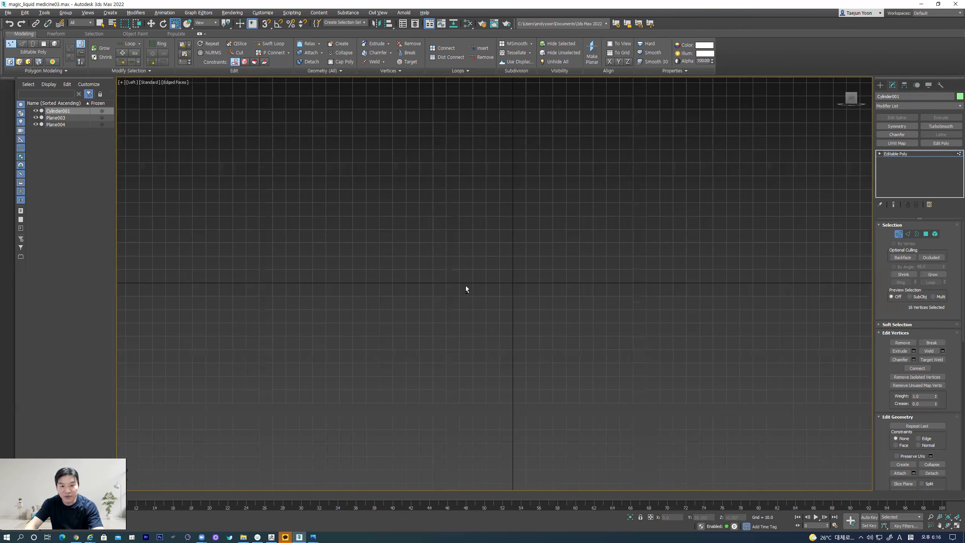
key(f)
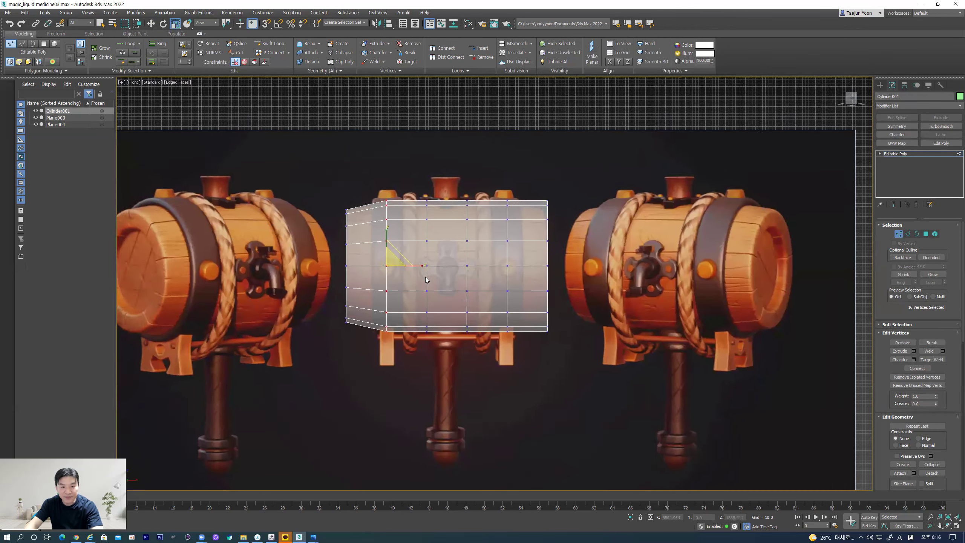
scroll(374, 273, up, 1)
scroll(495, 291, down, 1)
scroll(437, 278, up, 3)
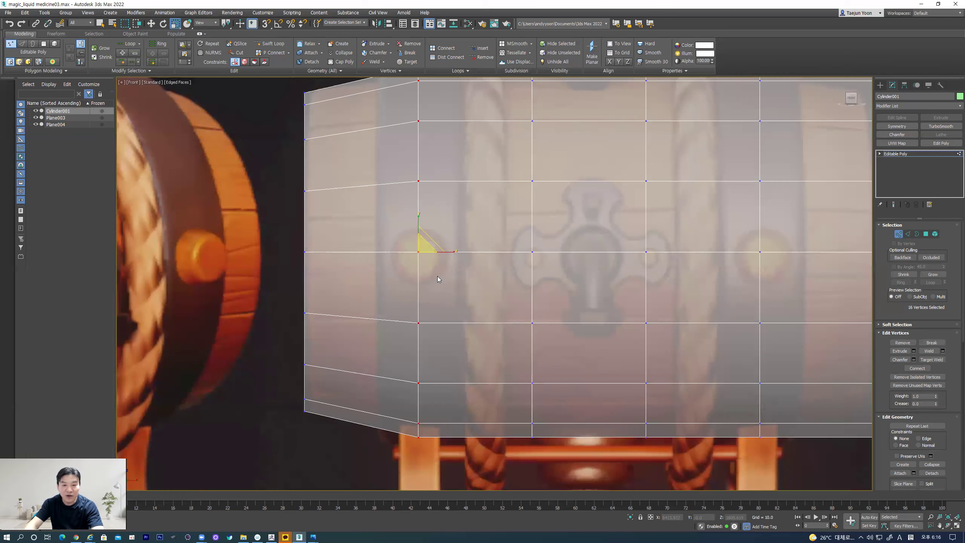
Step: Scale the selected vertex ring down uniformly to follow the barrel's curve in the Front view and leave vertex editing
scroll(424, 269, up, 1)
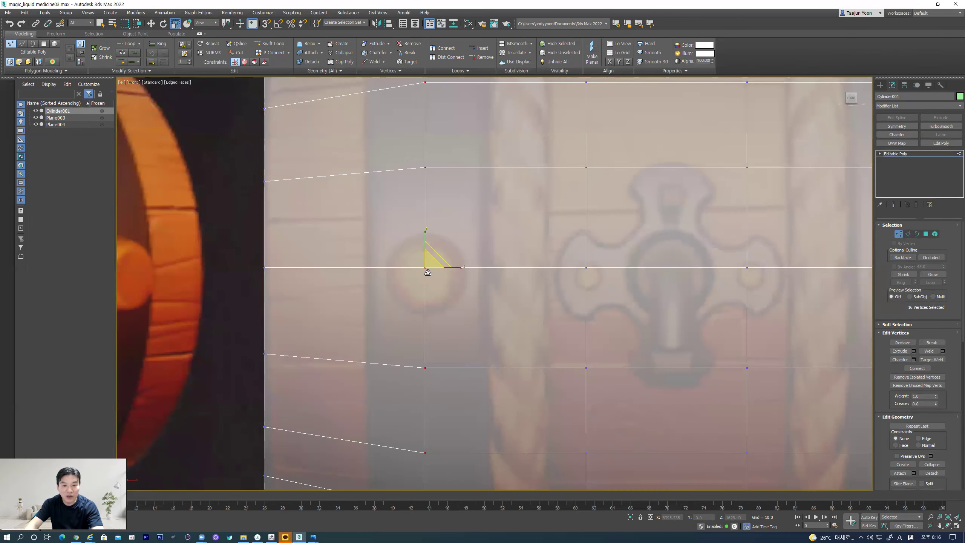
scroll(427, 272, down, 2)
drag(425, 233, 427, 234)
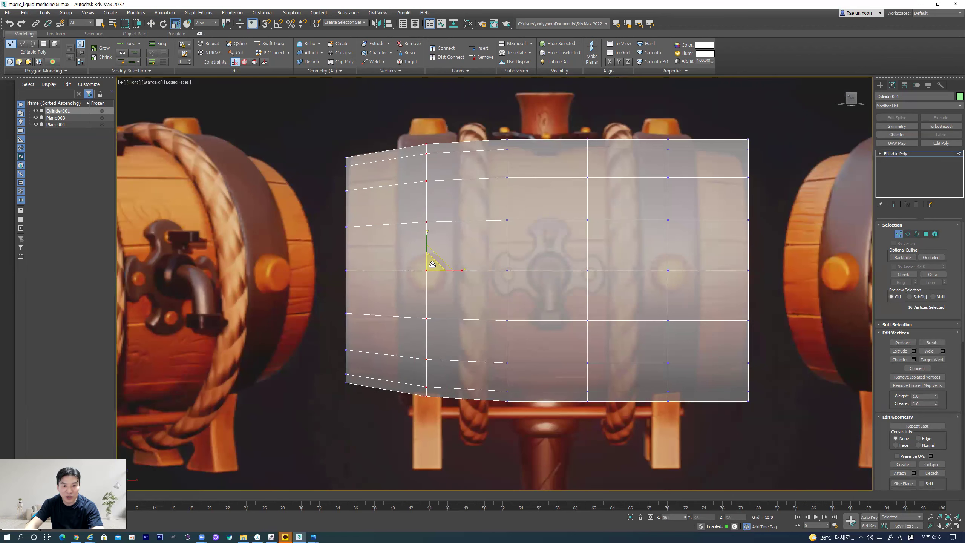
middle_drag(601, 285, 521, 275)
scroll(521, 275, down, 2)
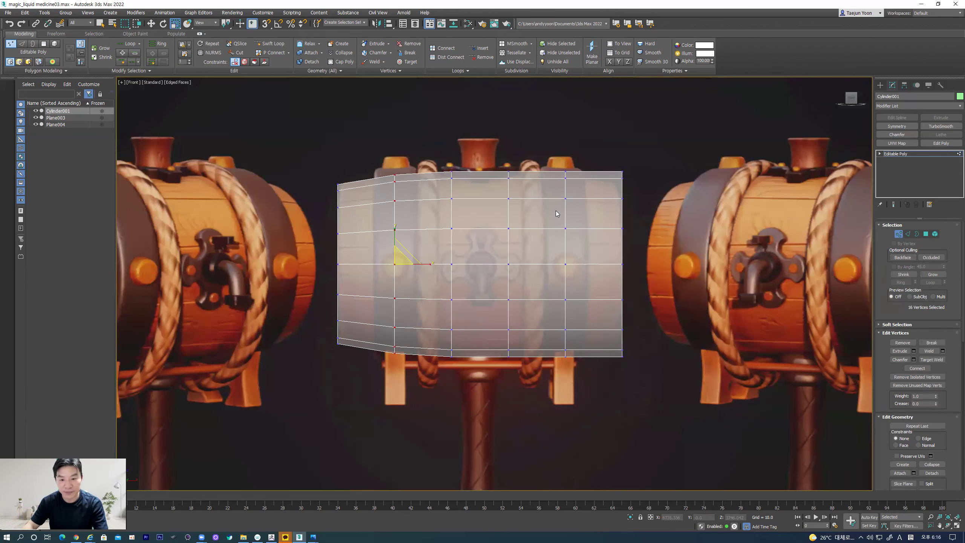
middle_drag(555, 211, 527, 206)
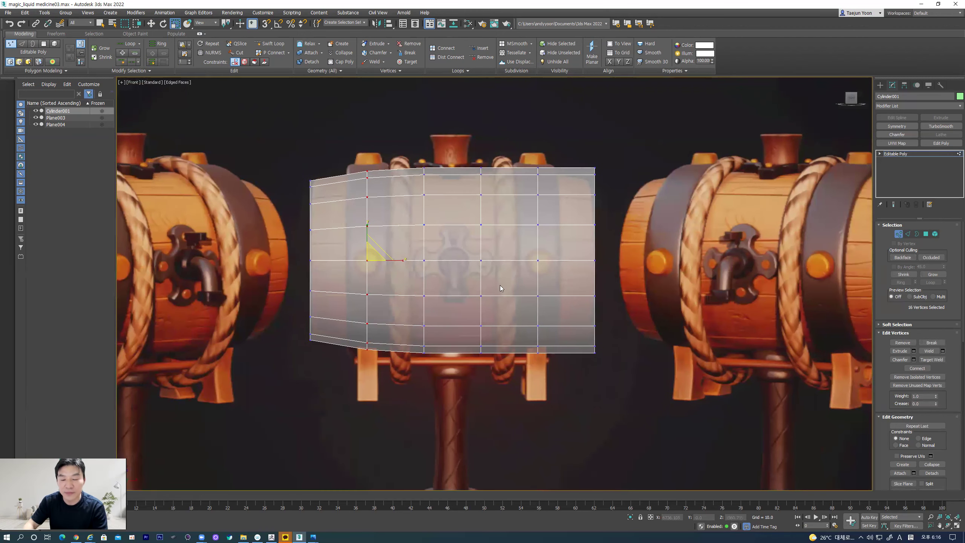
click(898, 234)
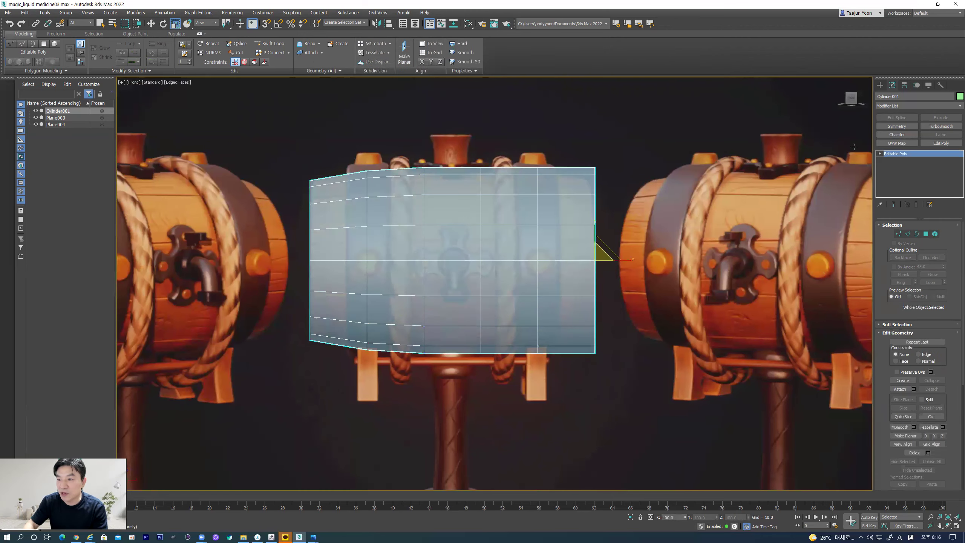
Step: Try mirroring the cylinder along Z with a Symmetry modifier and its Mirror gizmo, and delete the modifier
click(895, 126)
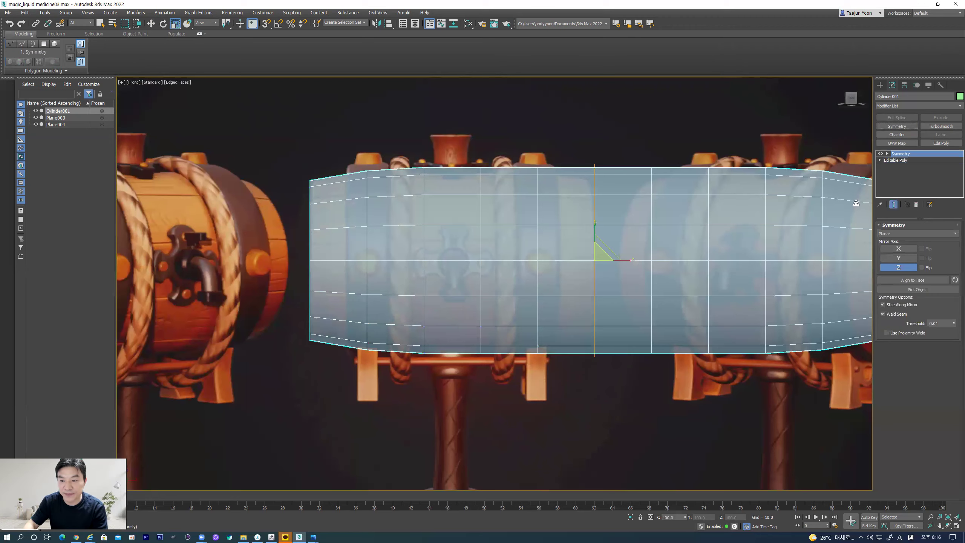
middle_drag(827, 257, 801, 259)
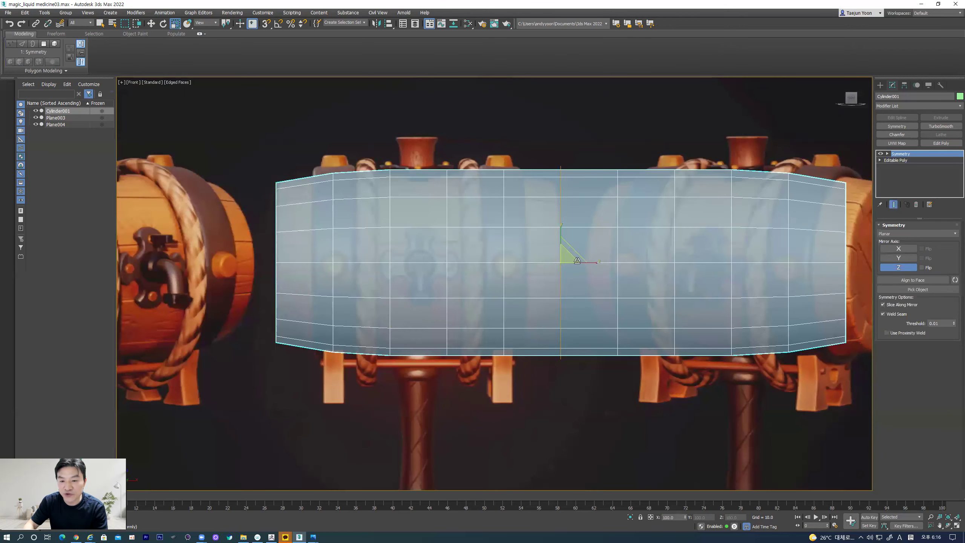
key(w)
click(887, 153)
click(899, 160)
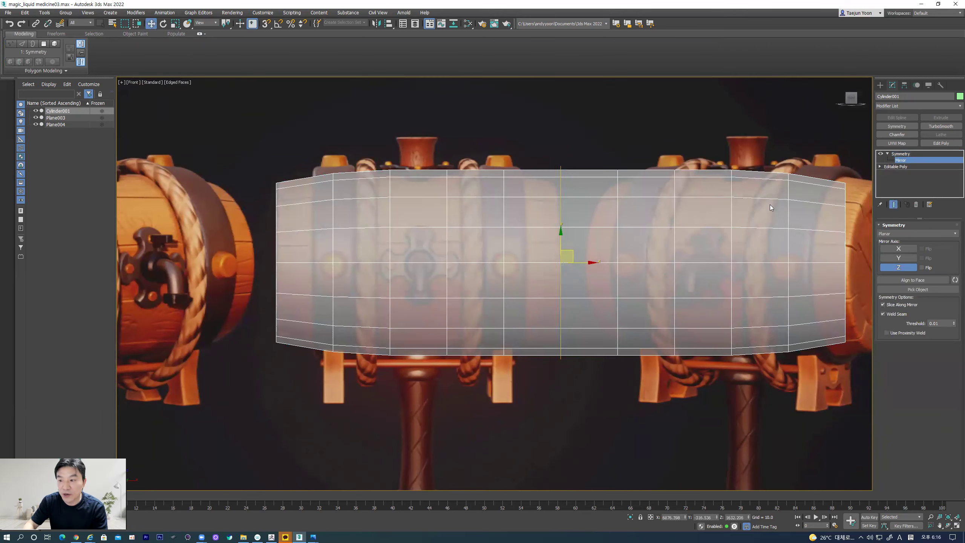
click(914, 205)
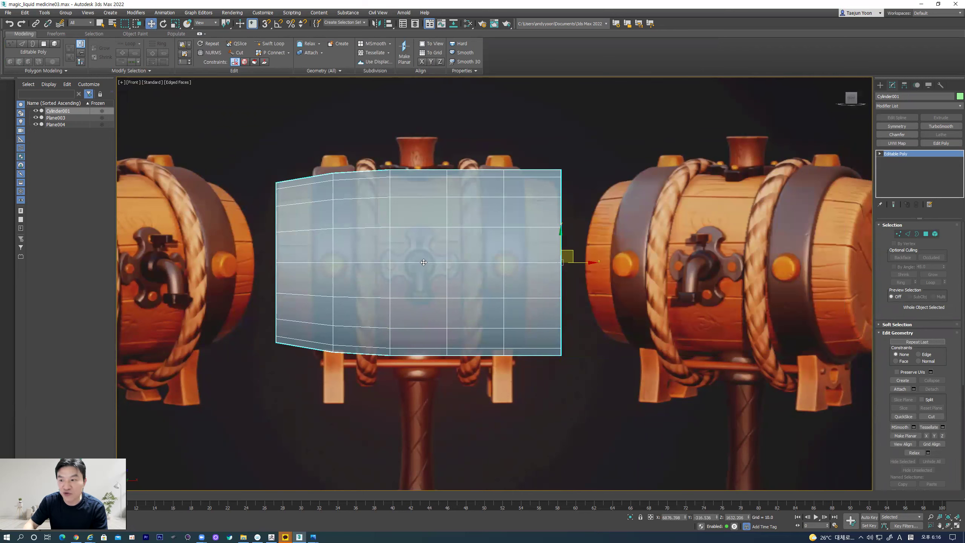
Step: Centre the cylinder's pivot on the object, affecting only the pivot
click(905, 85)
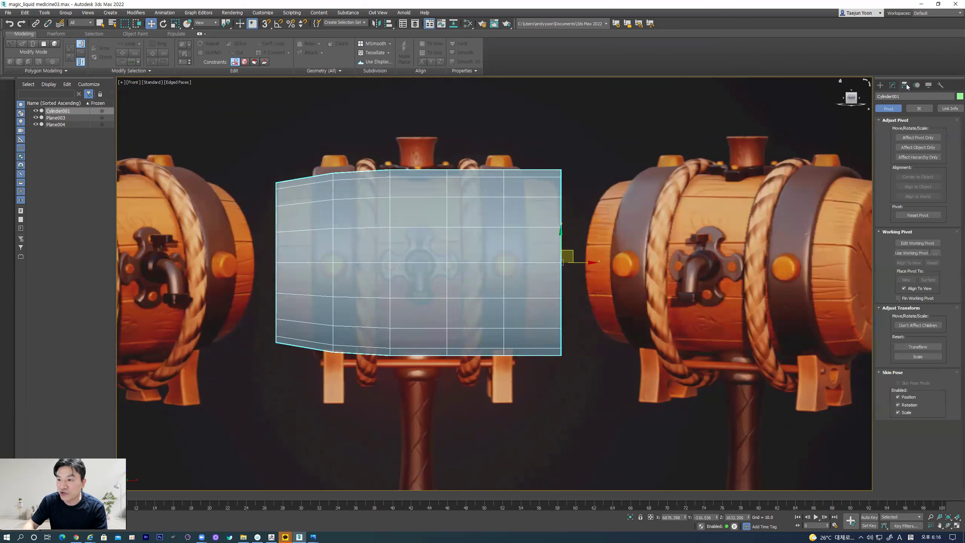
click(913, 138)
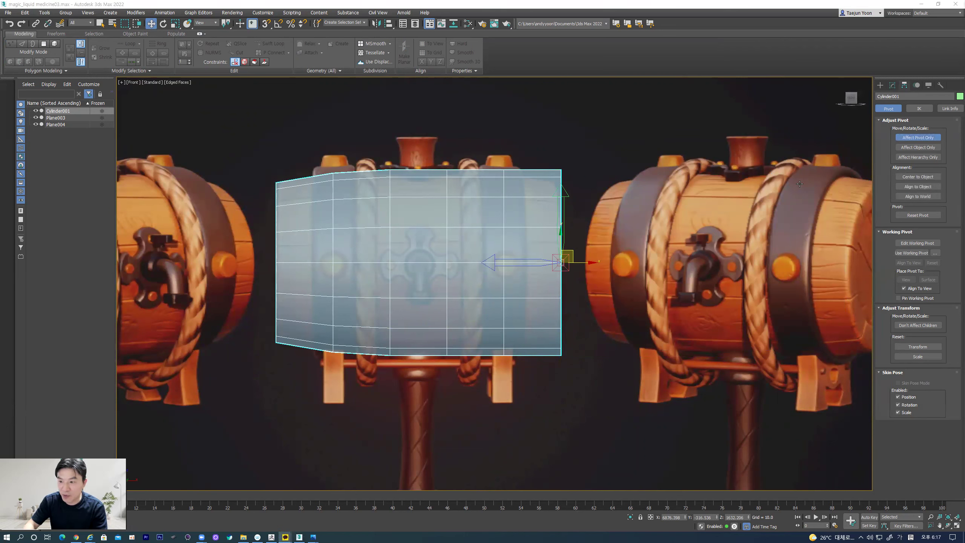
click(915, 176)
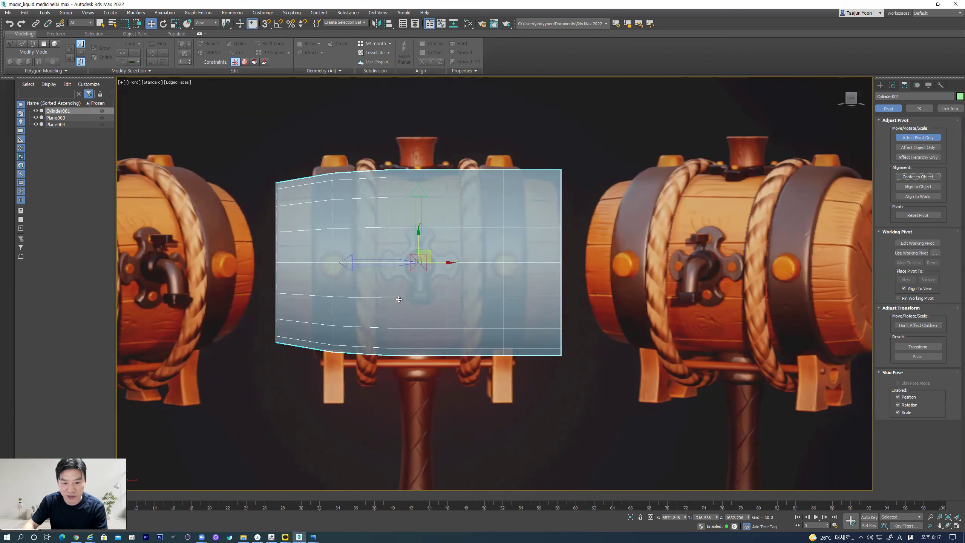
click(428, 260)
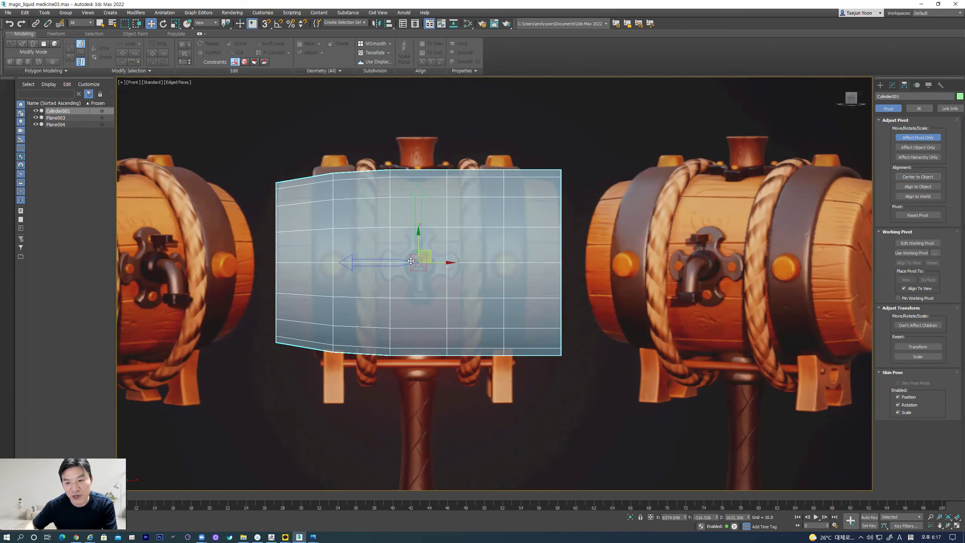
click(891, 85)
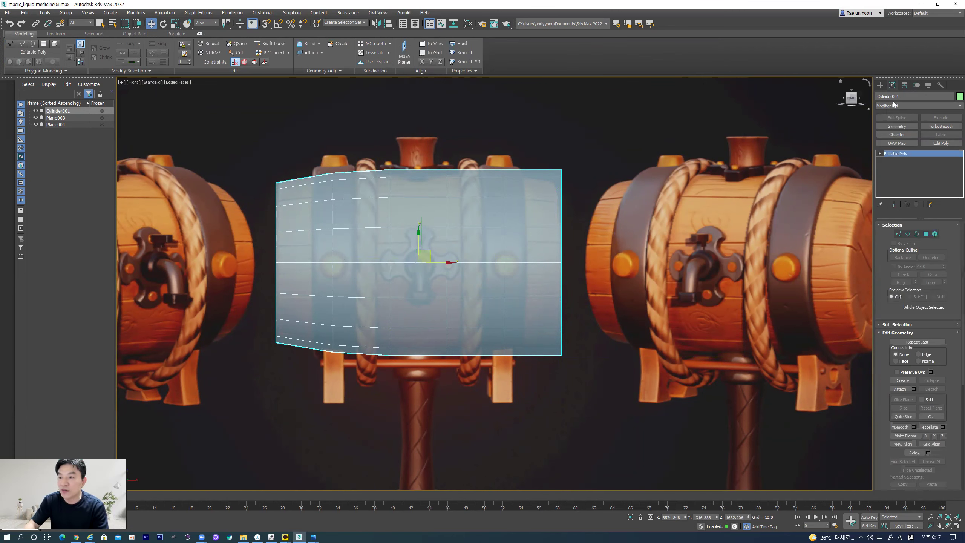
Step: Apply a Symmetry modifier along Z to mirror the tapered half of the barrel, and check the shape at an angle
click(895, 127)
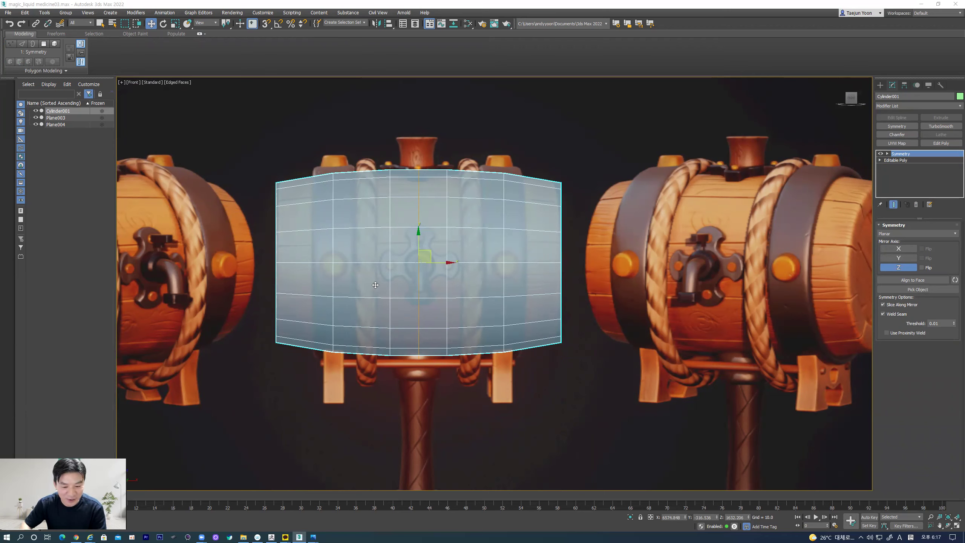
scroll(452, 323, up, 2)
middle_drag(400, 256, 643, 279)
scroll(401, 267, down, 2)
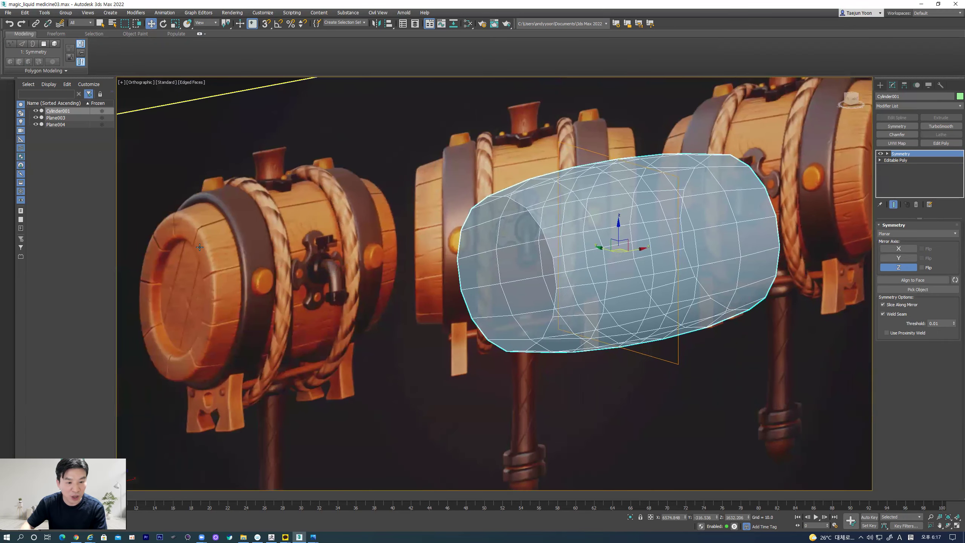
alt+middle_drag(560, 273, 520, 285)
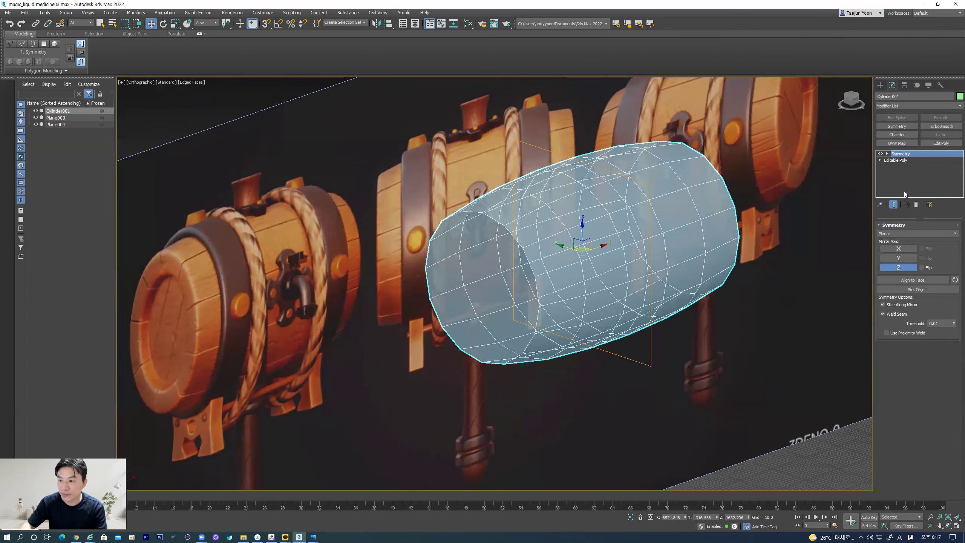
Step: Add an Edit Poly modifier above the Symmetry modifier and turn off the barrel's see-through display
click(940, 144)
middle_drag(599, 287, 523, 280)
key(alt+x)
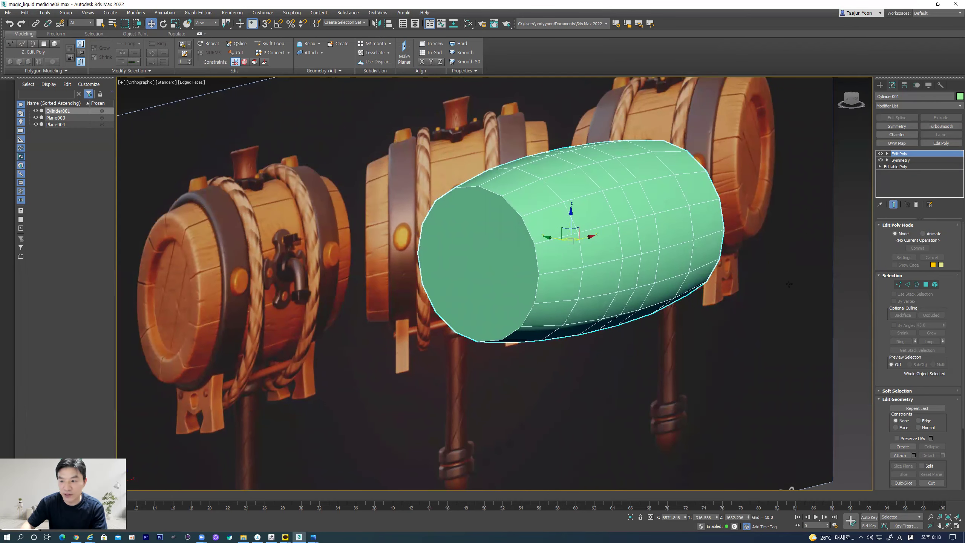
Step: Delete the cap polygons at both ends of the barrel
click(925, 284)
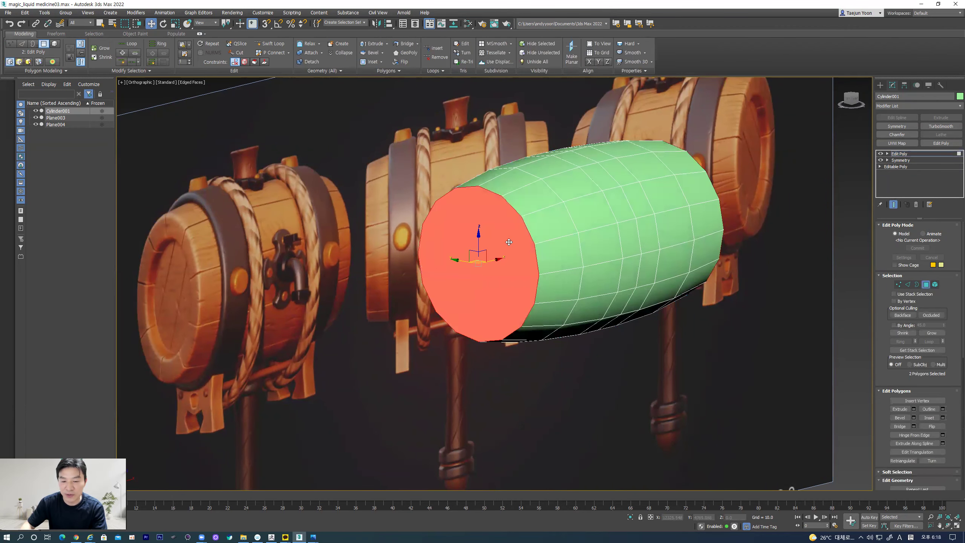
key(Delete)
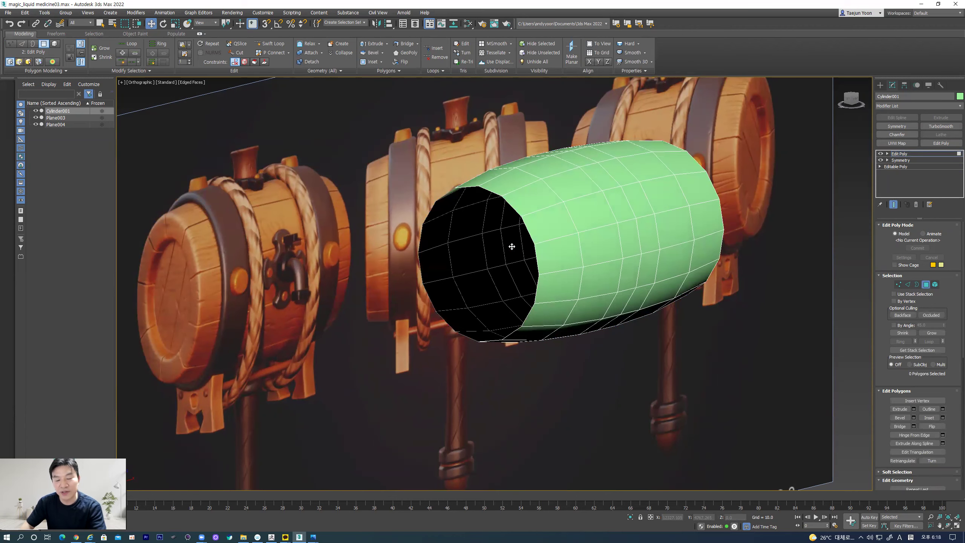
Step: Select the open border at the barrel's near end and try moving it, cancelling the move
click(916, 284)
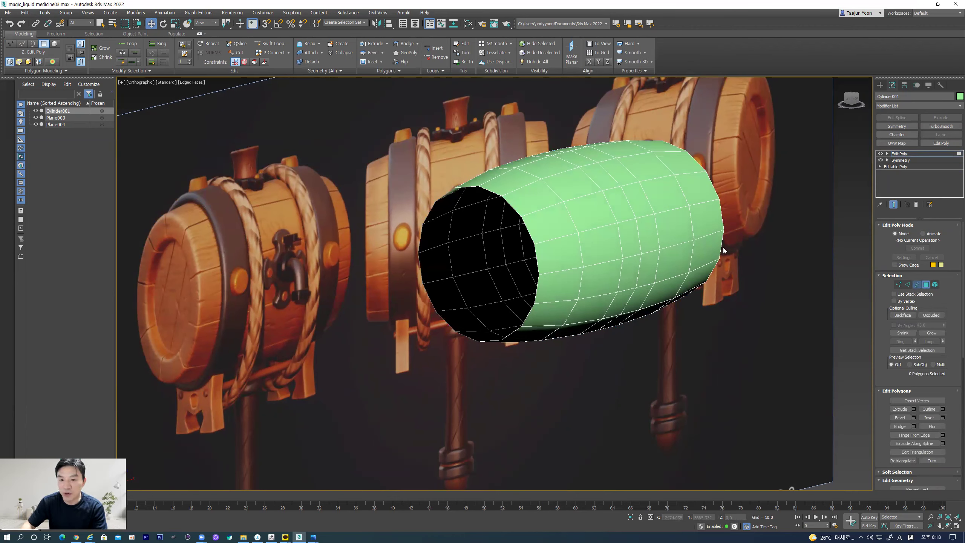
click(513, 208)
click(513, 208)
drag(513, 209, 479, 239)
right_click(479, 239)
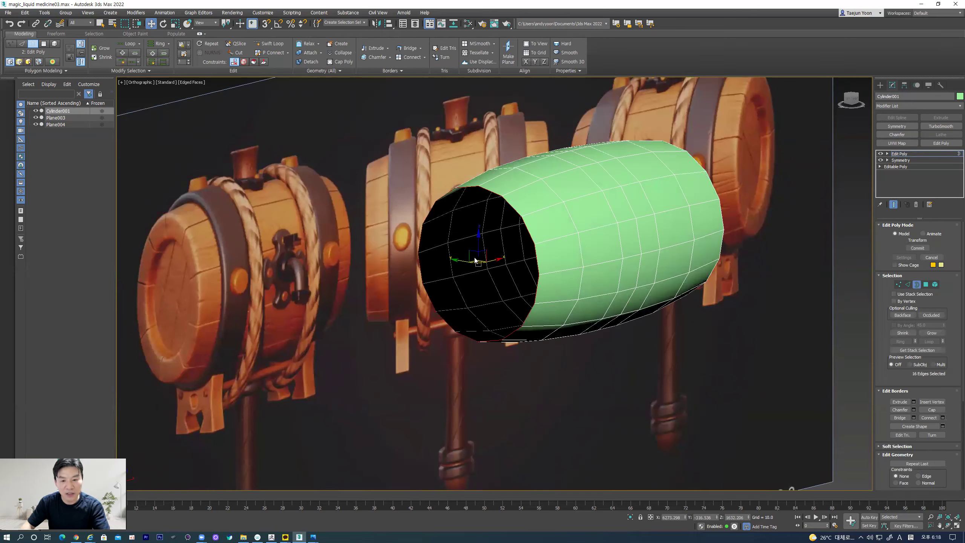
Step: Extrude the near-end border inward by scaling a copy of its edges uniformly, forming a flat rim of polygons around the opening
key(r)
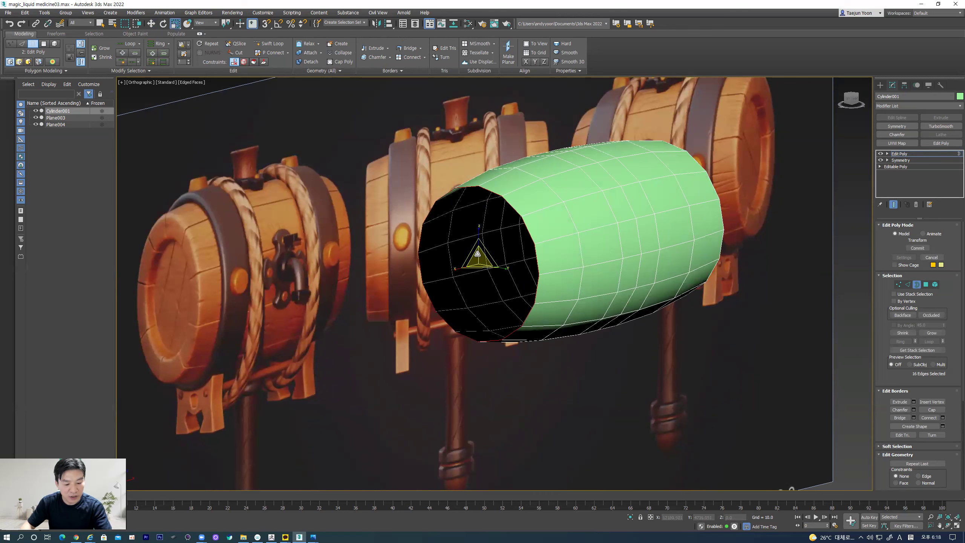
key(q)
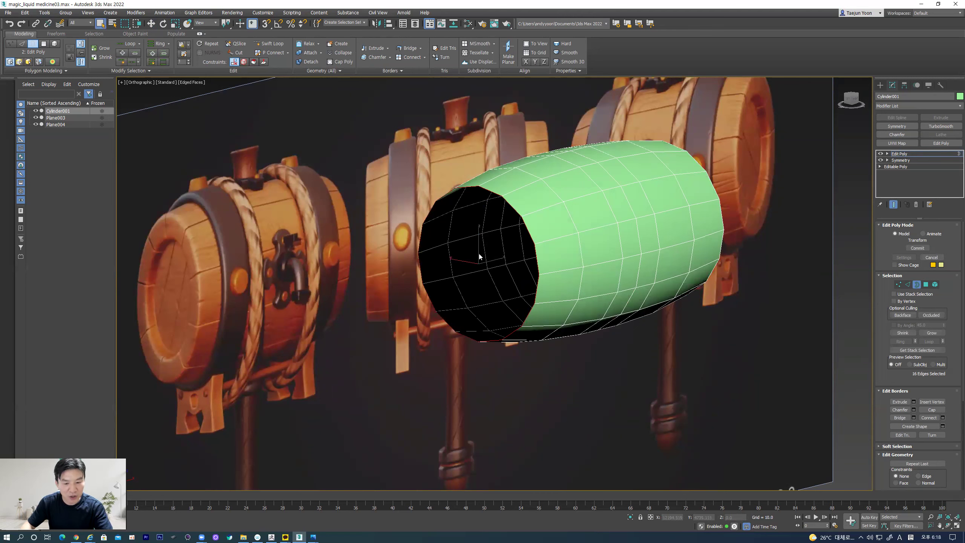
key(w)
key(e)
key(r)
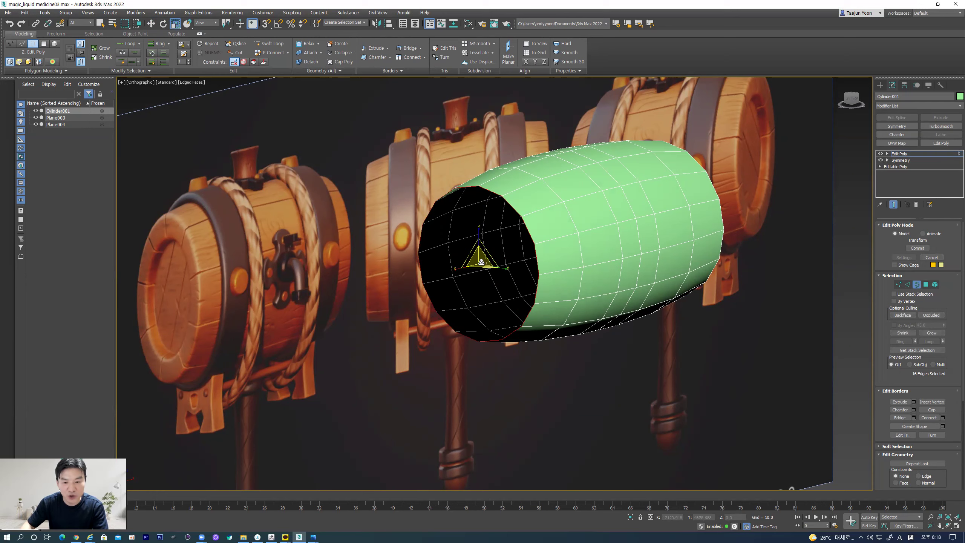
shift+drag(479, 261, 482, 281)
alt+middle_drag(481, 281, 505, 297)
key(w)
scroll(478, 265, up, 2)
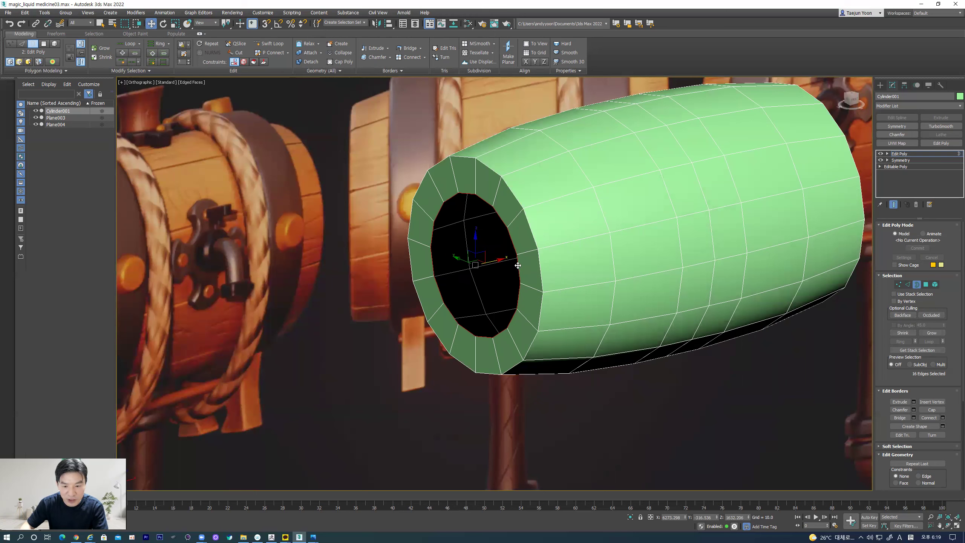
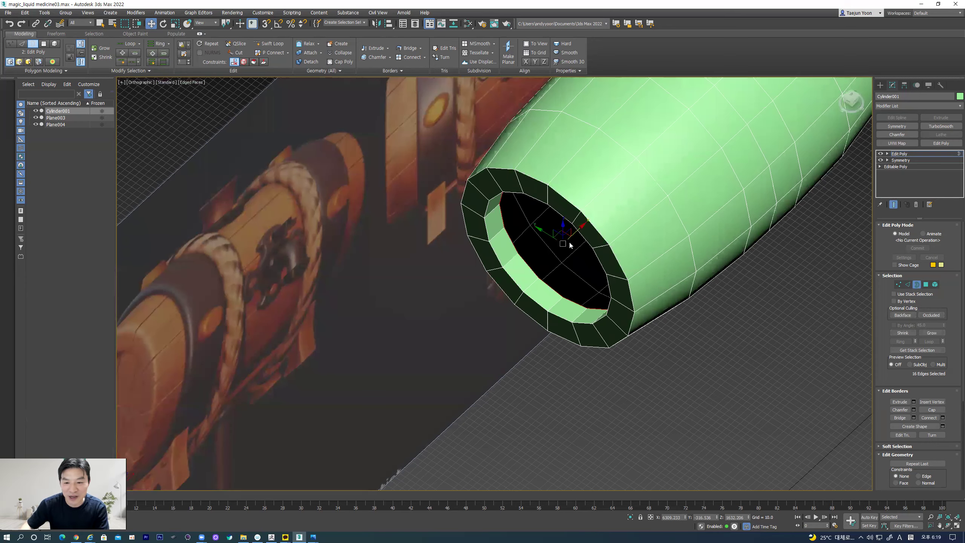
drag(561, 234, 547, 205)
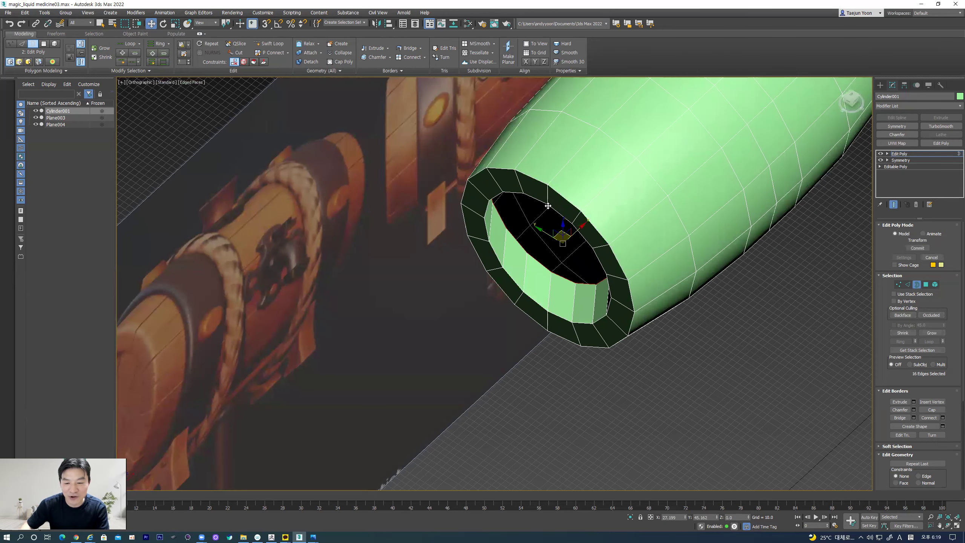
key(ctrl+z)
middle_drag(515, 299, 439, 256)
key(shift+z)
Step: Close the barrel's near end by scaling copies of the inner border inward as concentric rings and collapsing the innermost border to a centre point
alt+middle_drag(519, 155, 497, 286)
scroll(543, 286, up, 2)
scroll(502, 312, down, 2)
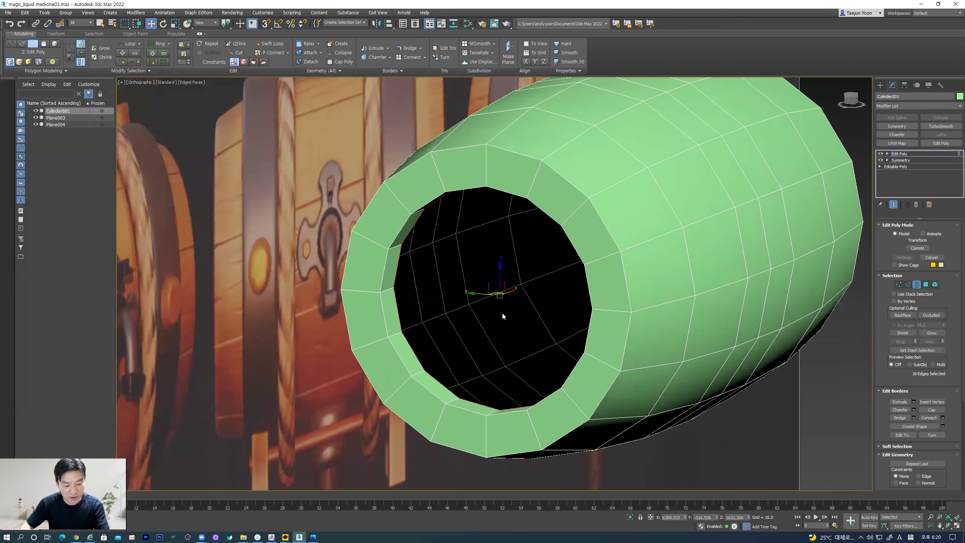
key(r)
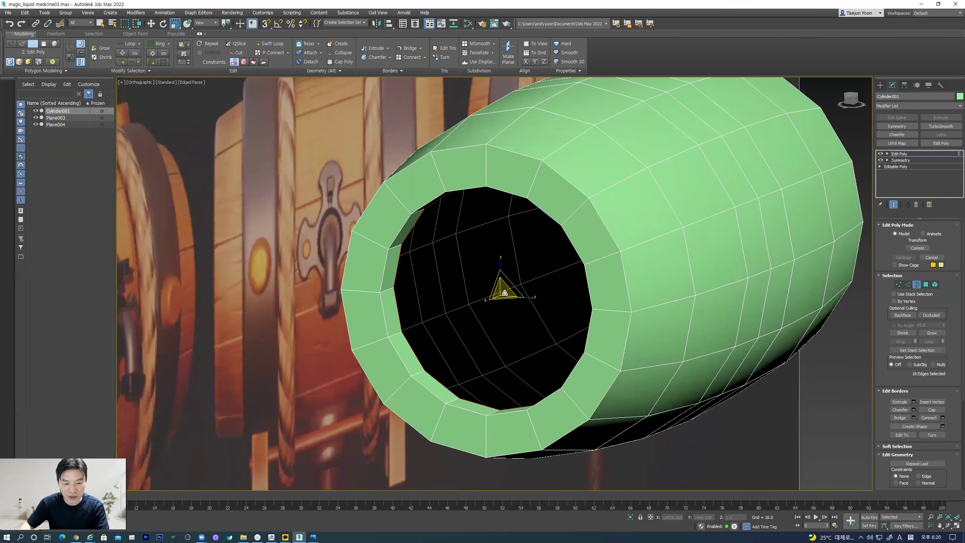
shift+drag(504, 292, 508, 370)
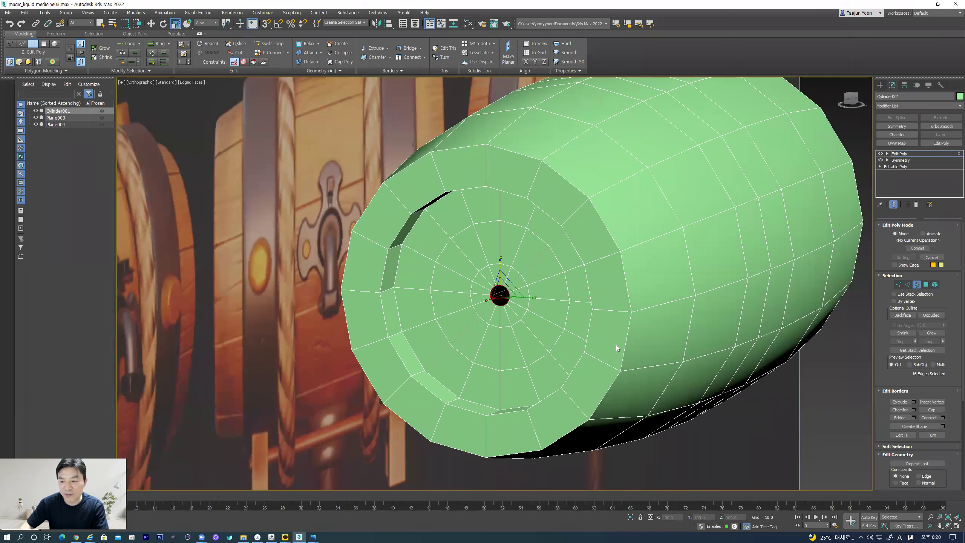
drag(956, 383, 956, 291)
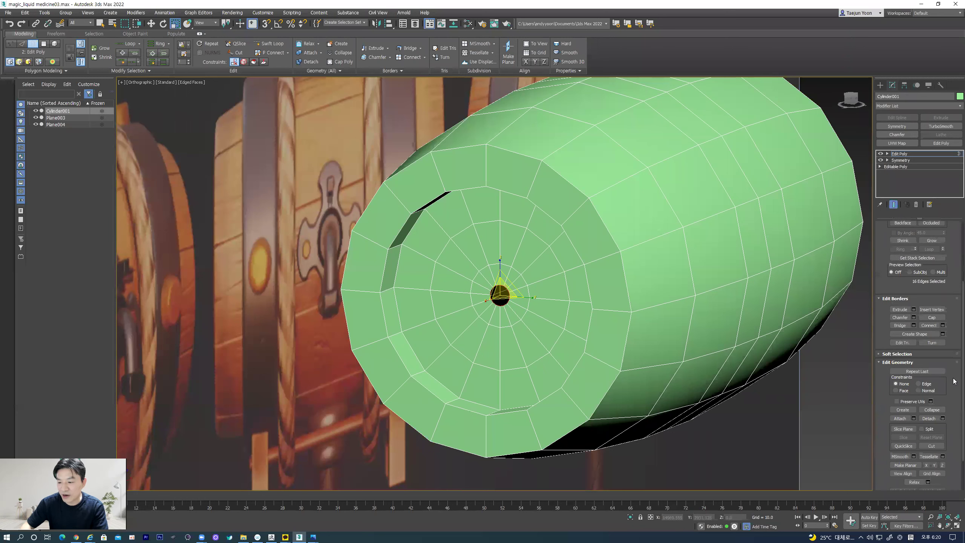
click(937, 410)
Step: Examine the closed, recessed near end of the barrel against the reference hammers
scroll(501, 330, down, 3)
alt+middle_drag(600, 334, 639, 308)
scroll(579, 323, down, 5)
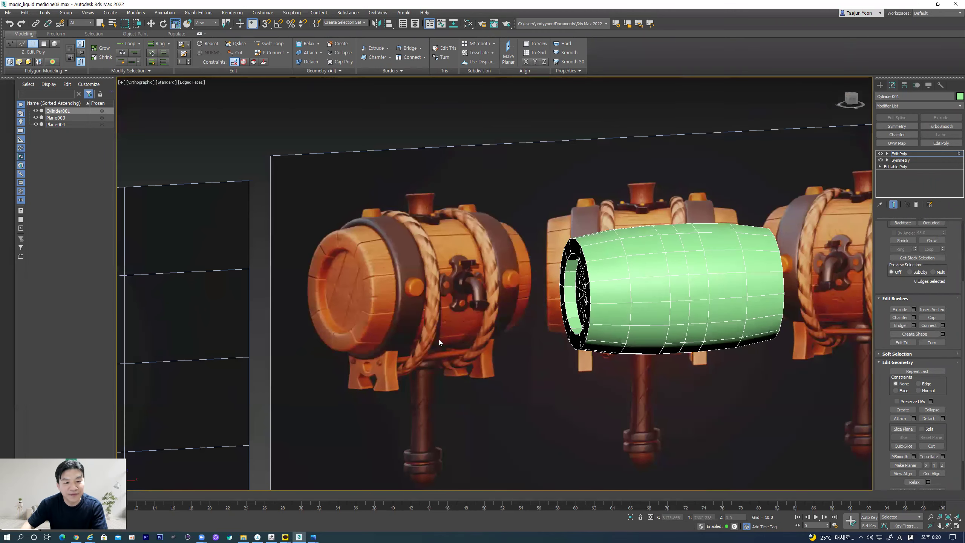
alt+middle_drag(565, 313, 521, 324)
click(151, 24)
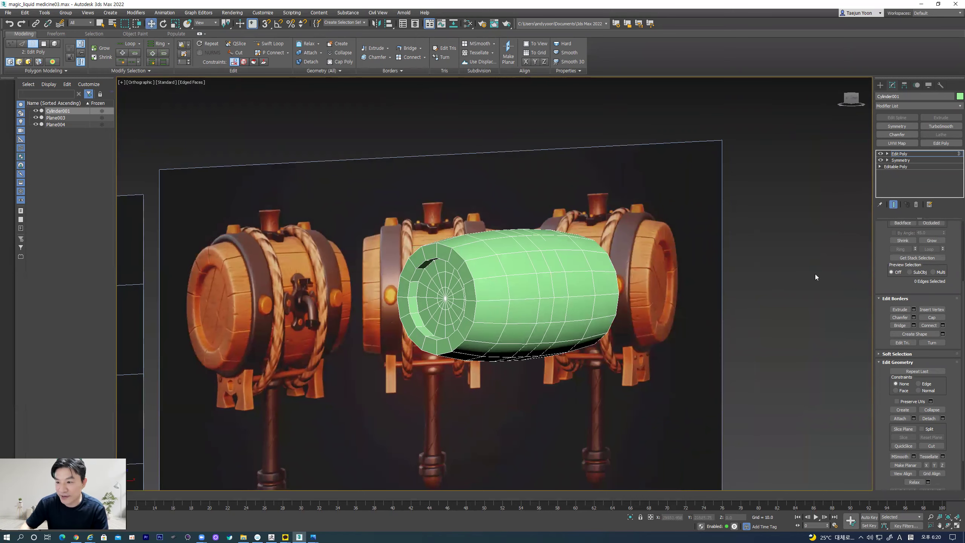
alt+middle_drag(759, 246, 231, 258)
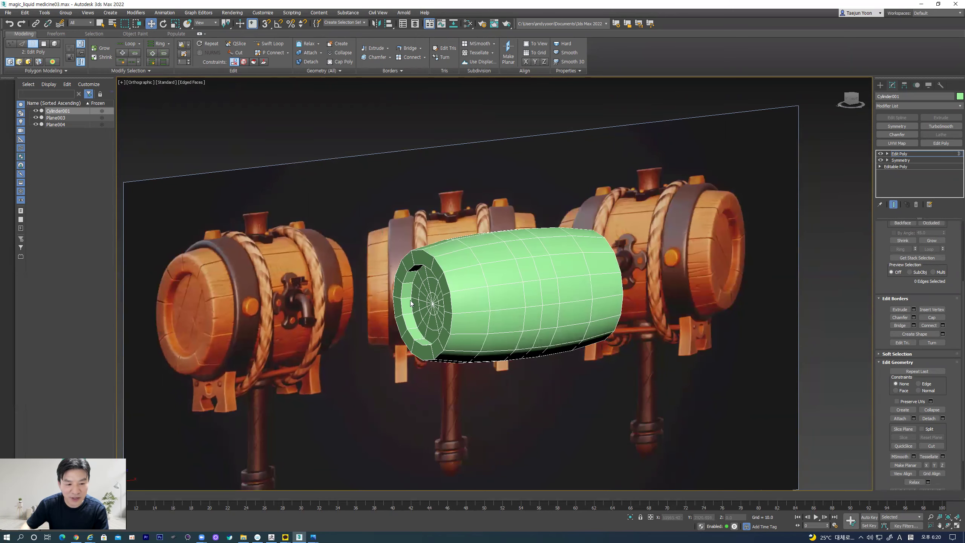
scroll(411, 302, down, 2)
scroll(422, 354, up, 4)
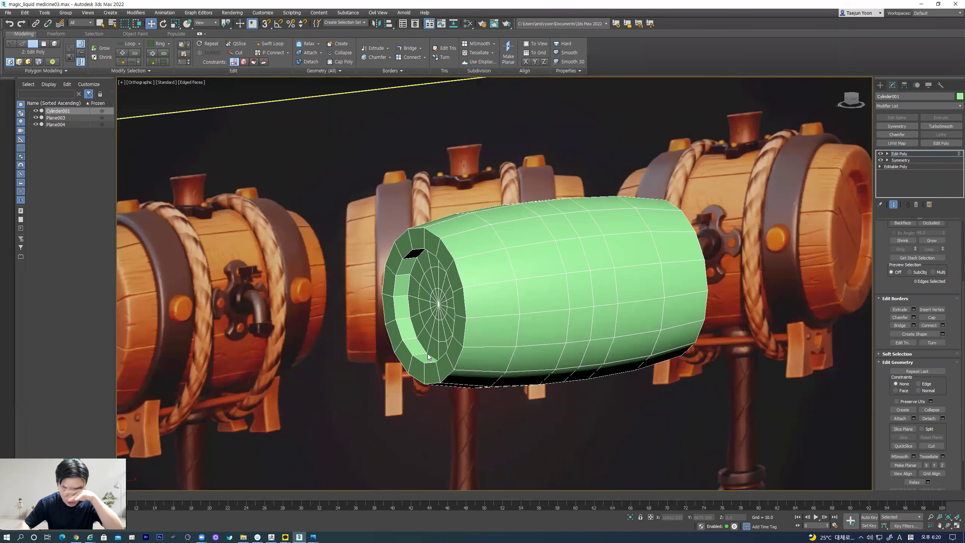
alt+middle_drag(429, 357, 469, 286)
click(901, 126)
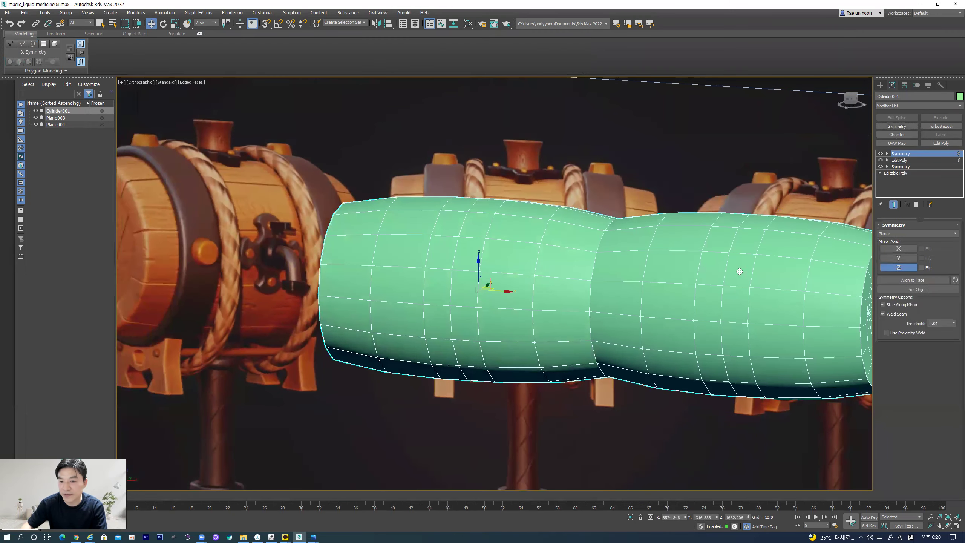
key(f)
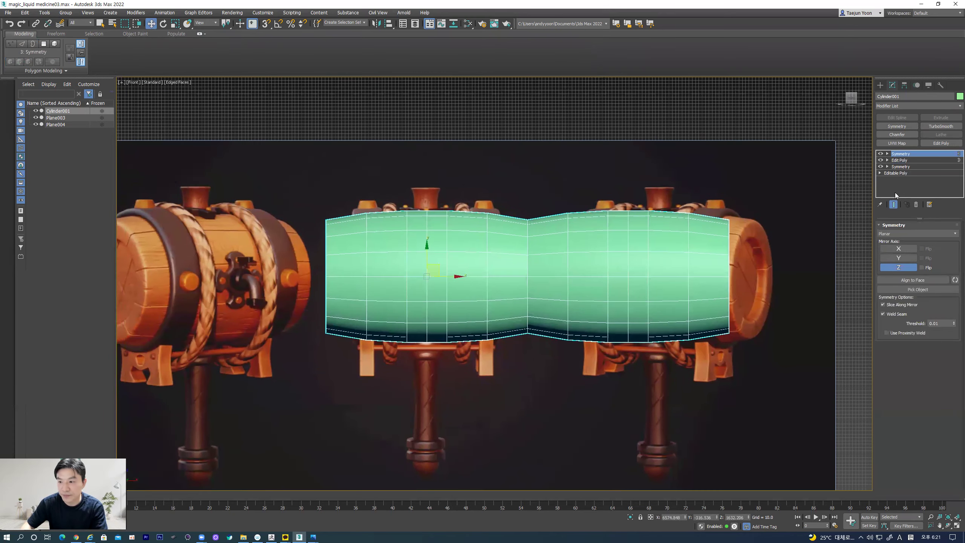
click(915, 205)
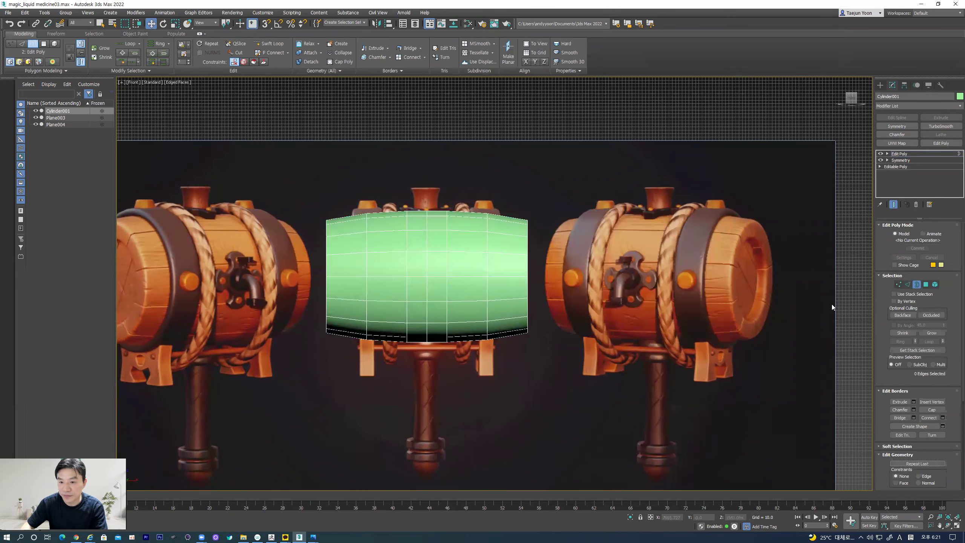
Step: Leave border editing and add a Symmetry modifier on the Z axis above Edit Poly to mirror the recessed end onto the barrel's other end
click(916, 284)
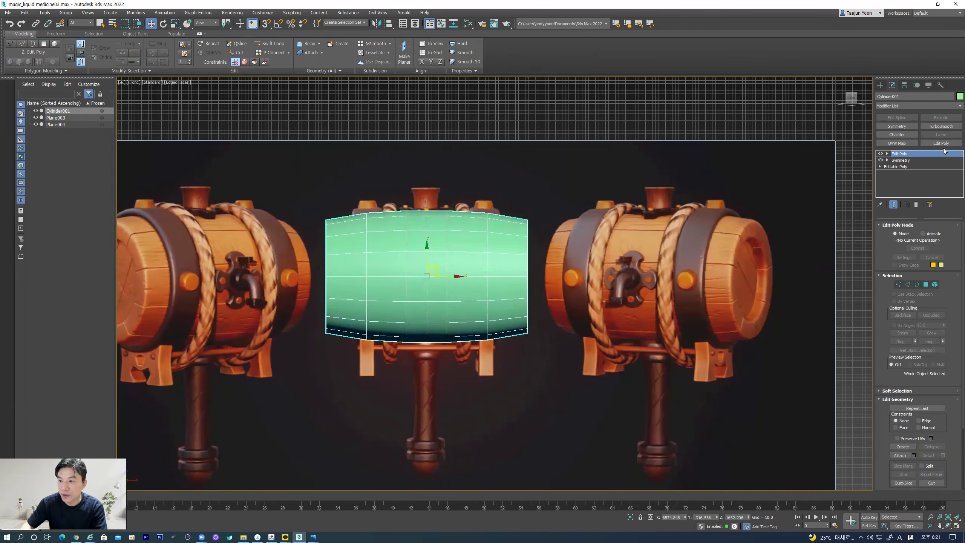
click(898, 127)
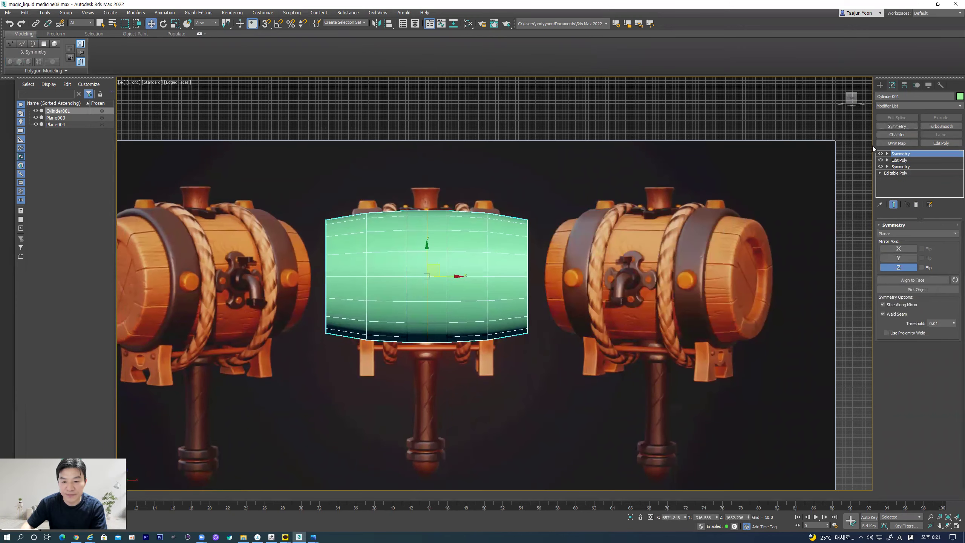
alt+middle_drag(451, 301, 448, 245)
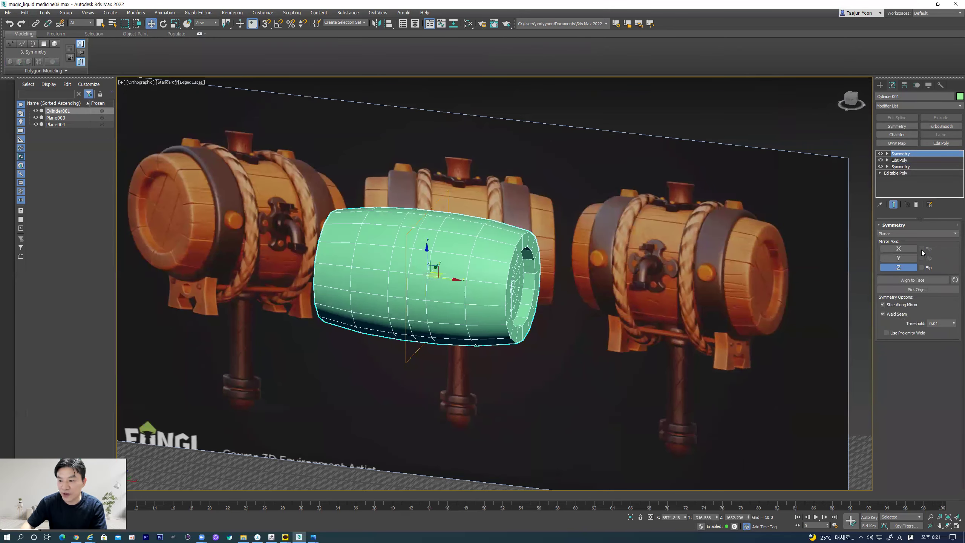
alt+middle_drag(551, 289, 405, 260)
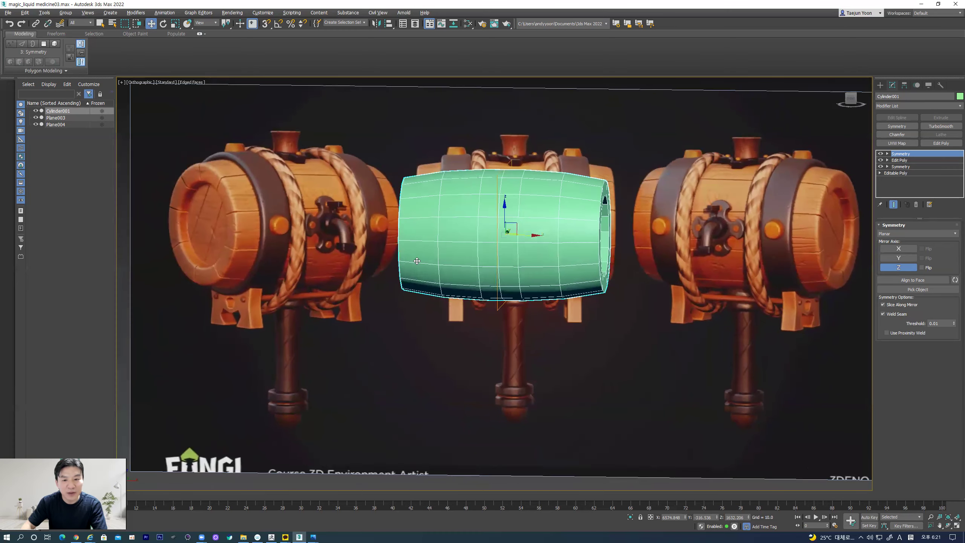
scroll(387, 260, up, 3)
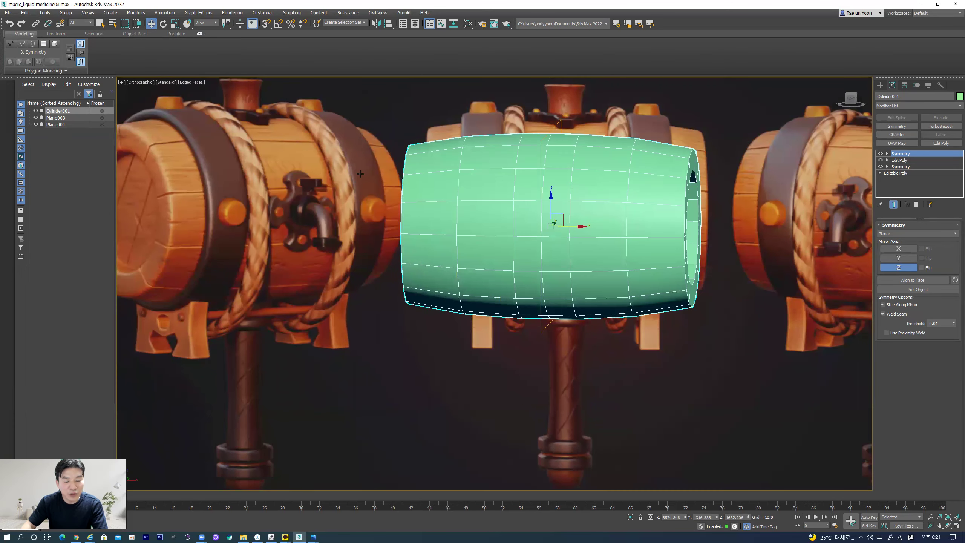
middle_drag(424, 272, 432, 192)
Step: Create a cylinder about 69 units high in the Top view, centred on the barrel's width, for the hammer's handle
middle_drag(571, 297, 501, 260)
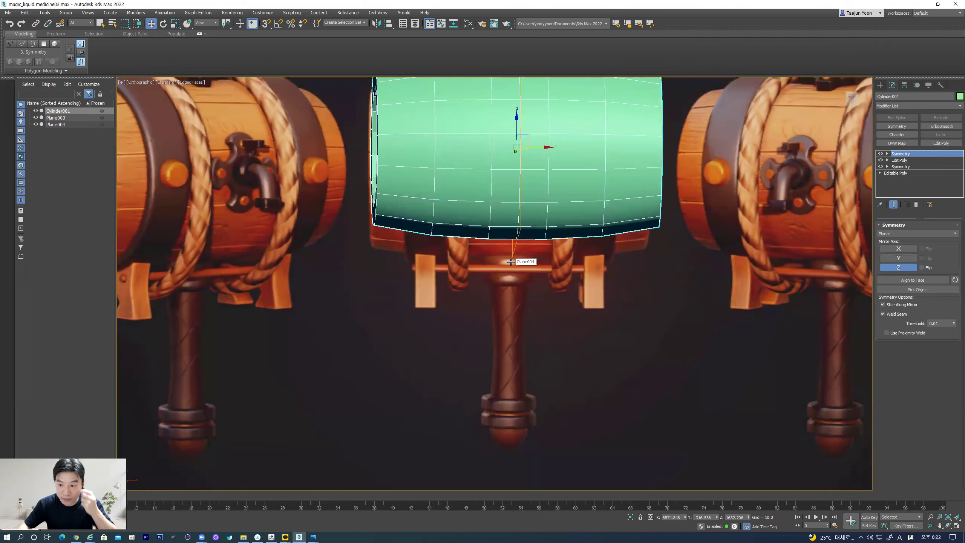
middle_drag(575, 296, 475, 285)
scroll(428, 289, up, 2)
middle_drag(573, 287, 382, 267)
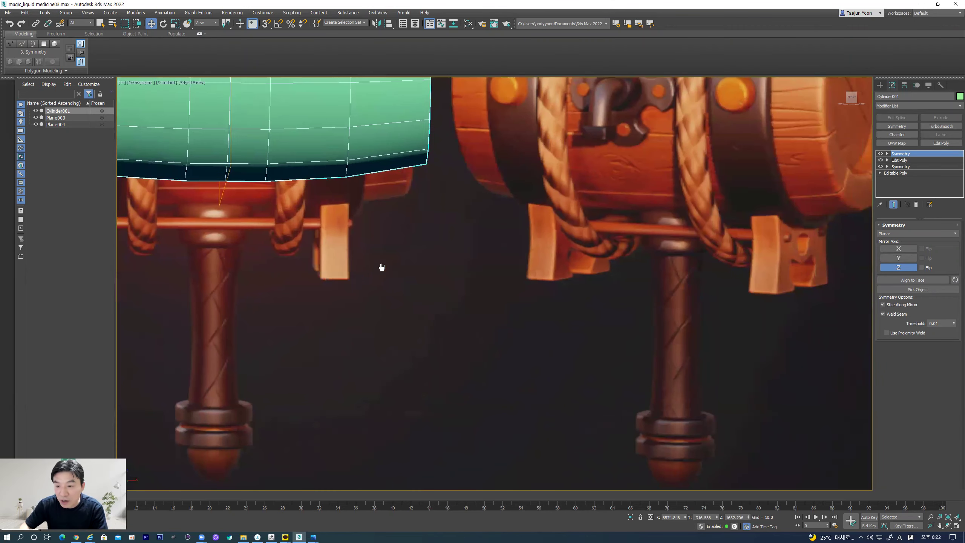
scroll(459, 305, down, 2)
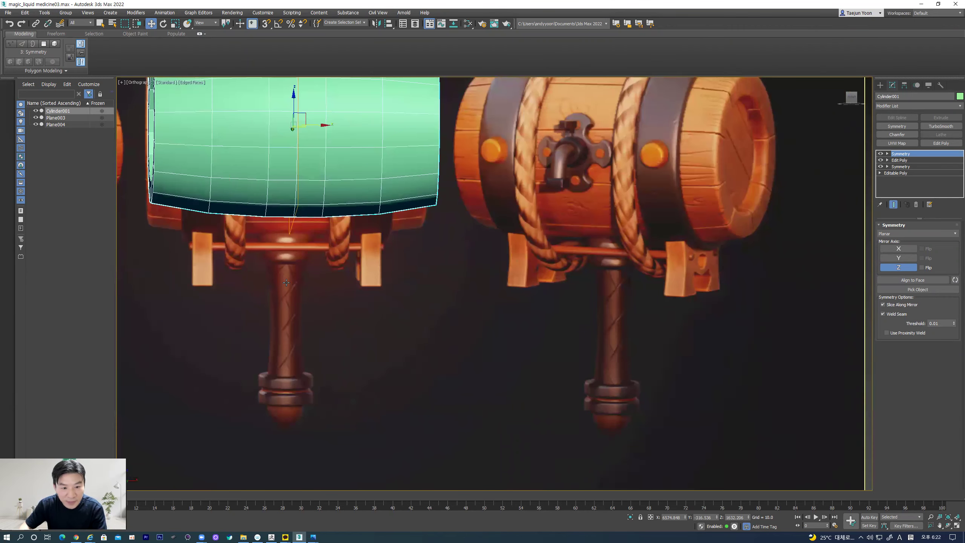
scroll(308, 280, up, 2)
click(879, 84)
click(896, 153)
key(t)
drag(506, 397, 549, 396)
click(549, 380)
right_click(548, 379)
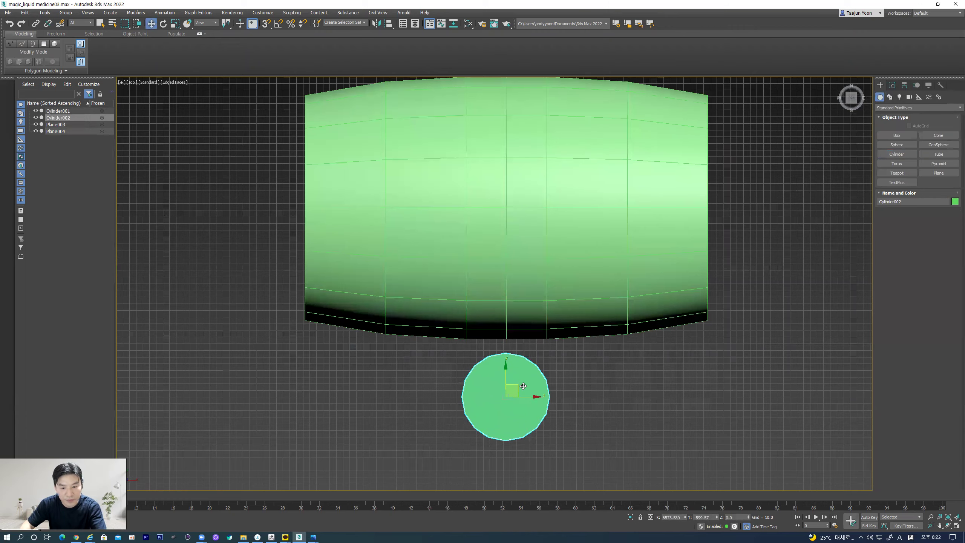
Step: Move the new cylinder in the Front view to just beneath the barrel, over the top of the reference handle
key(f)
middle_drag(495, 379, 472, 248)
scroll(479, 357, down, 3)
drag(449, 427, 449, 198)
scroll(450, 308, up, 3)
scroll(449, 347, up, 3)
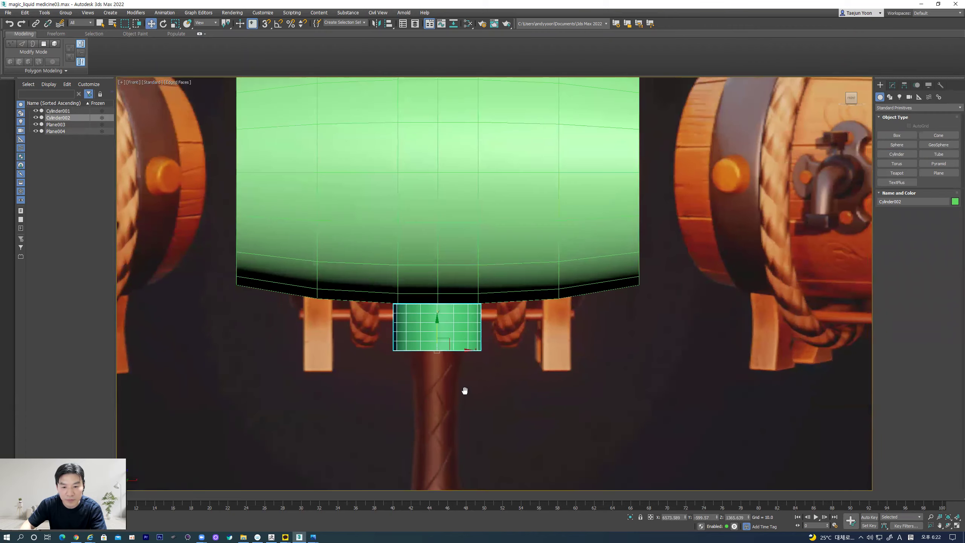
Step: Select the barrel and hide it so the reference behind it is exposed
click(447, 254)
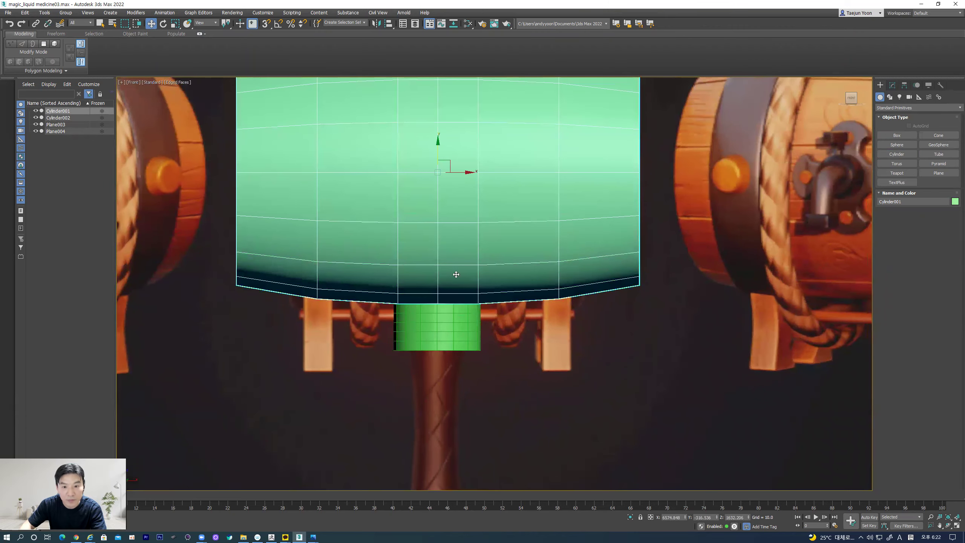
middle_drag(454, 273, 478, 283)
right_click(477, 285)
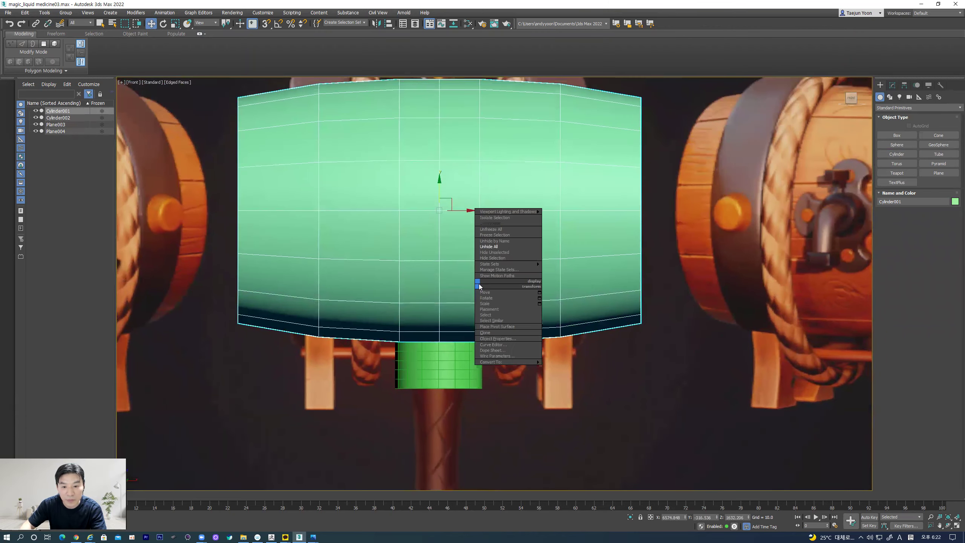
right_click(436, 267)
right_click(455, 268)
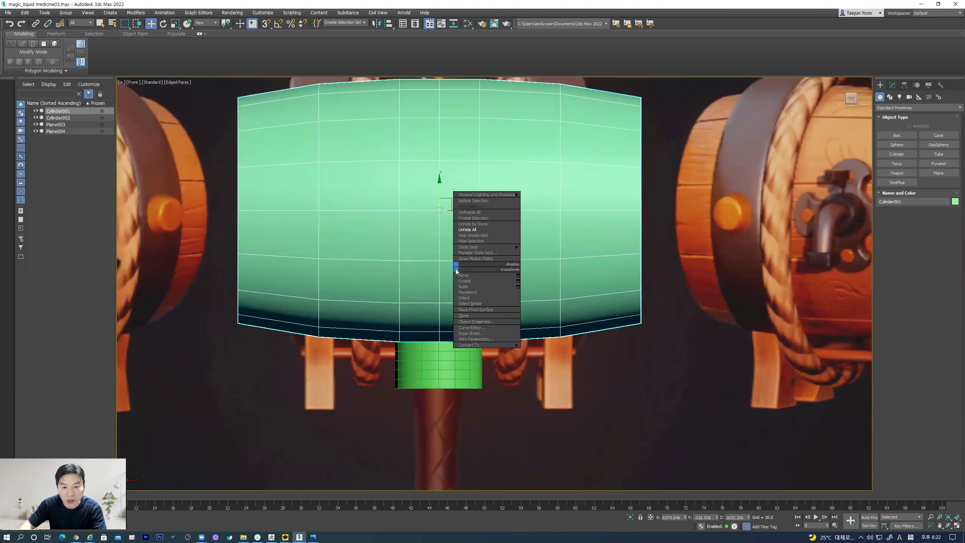
click(471, 241)
Step: Make the handle cylinder see-through and position it over the collar at the top of the reference handle
click(438, 359)
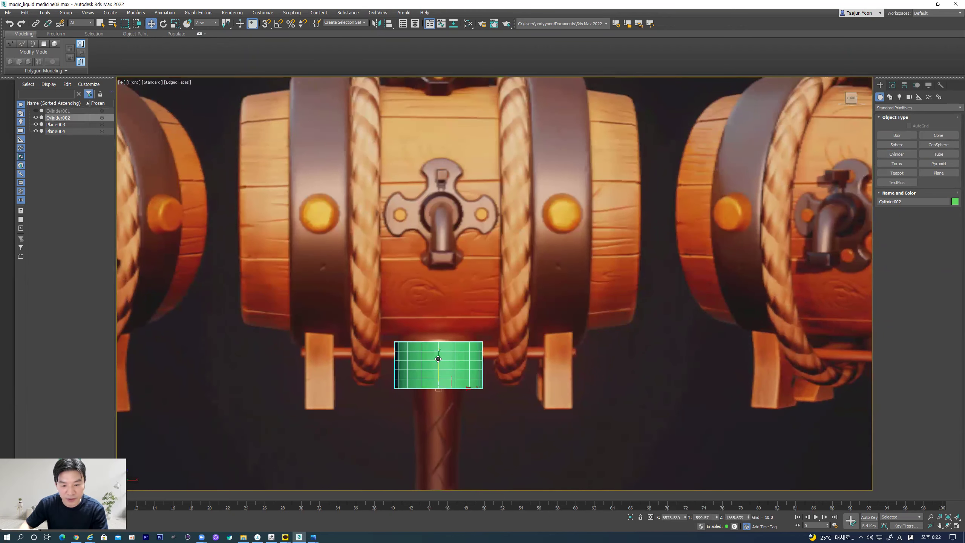
drag(437, 359, 438, 347)
key(alt+x)
middle_drag(431, 386, 430, 360)
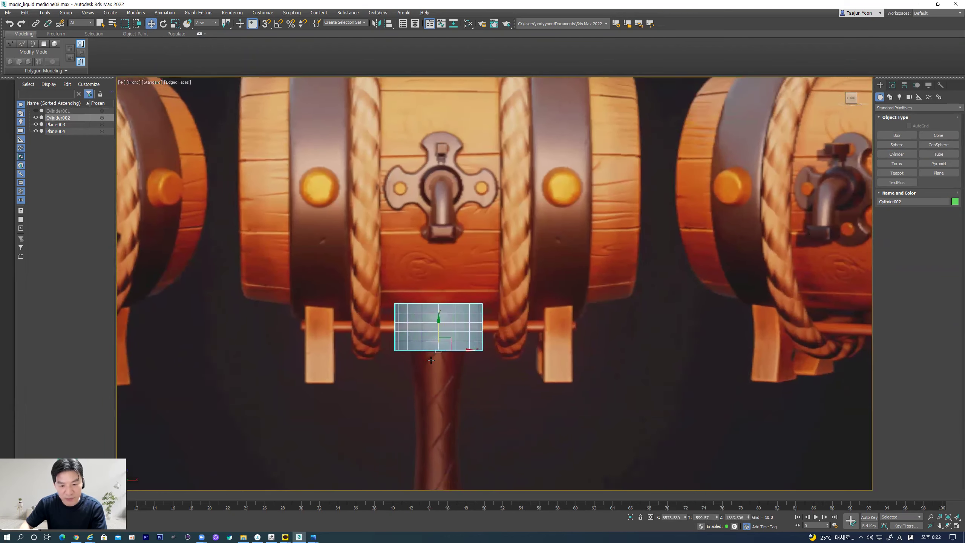
scroll(431, 360, up, 5)
drag(455, 324, 455, 358)
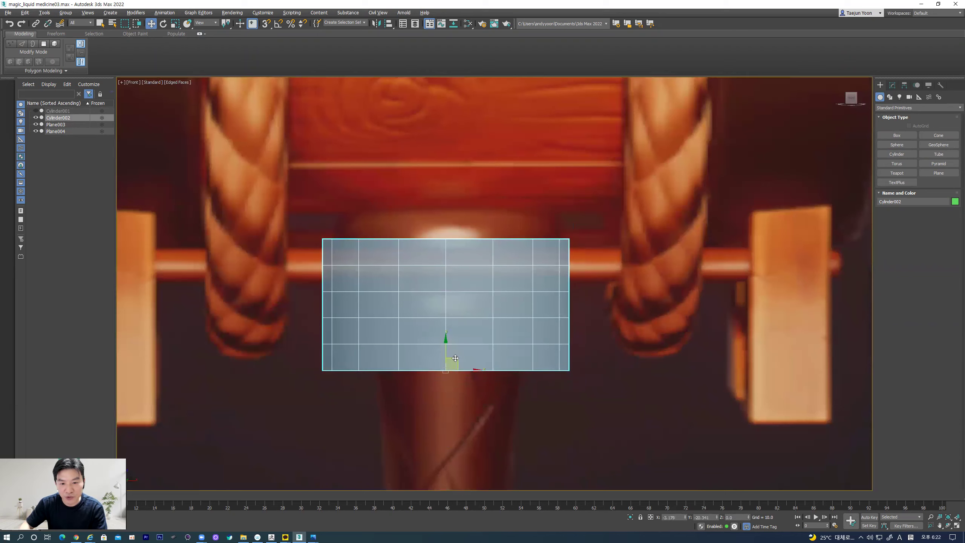
Step: Set the cylinder's radius to 59.958 and height to 50.717, placing its base along the upper edge of the reference collar
click(892, 85)
mouse_move(945, 235)
mouse_down()
mouse_move(946, 249)
mouse_move(952, 242)
mouse_up()
drag(463, 324, 463, 270)
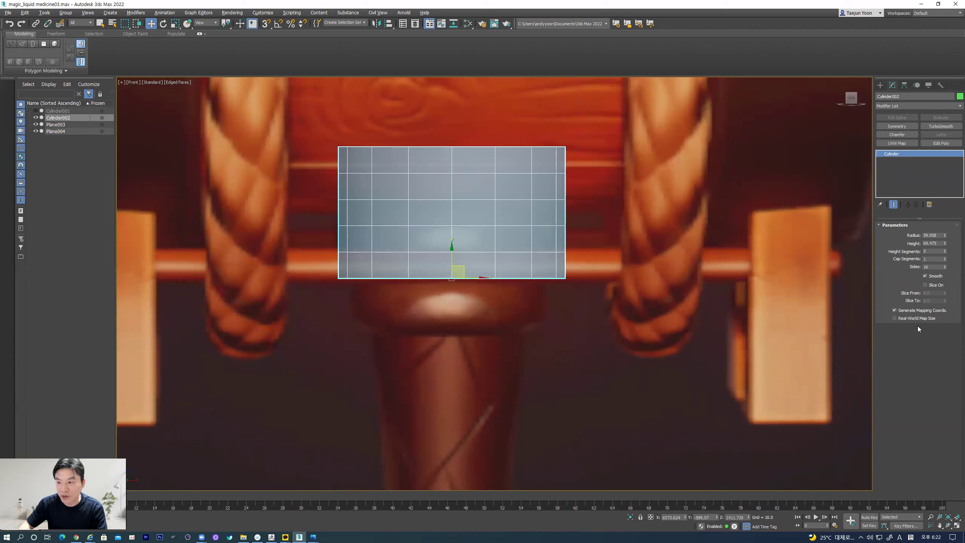
mouse_move(945, 235)
mouse_down()
mouse_move(944, 262)
mouse_move(943, 249)
mouse_up()
right_click(945, 245)
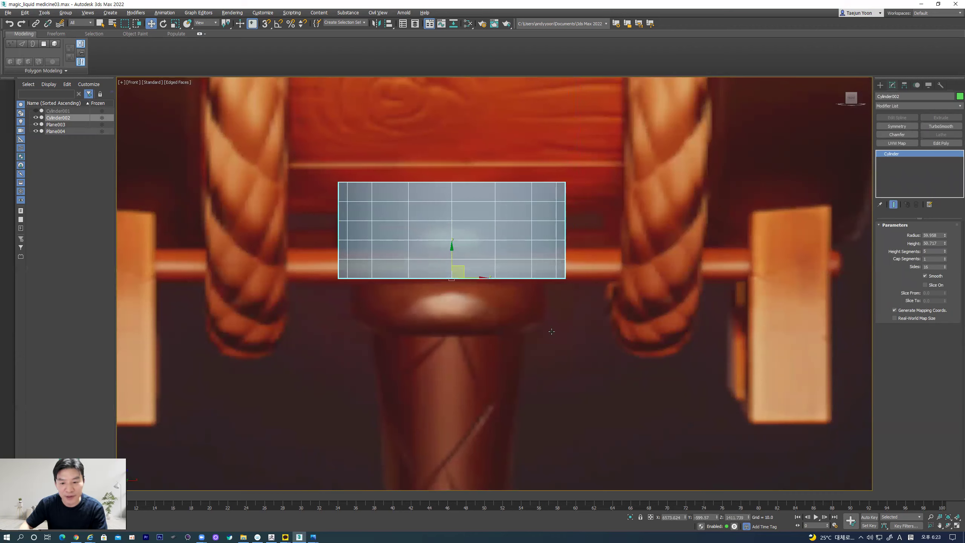
drag(464, 271, 470, 402)
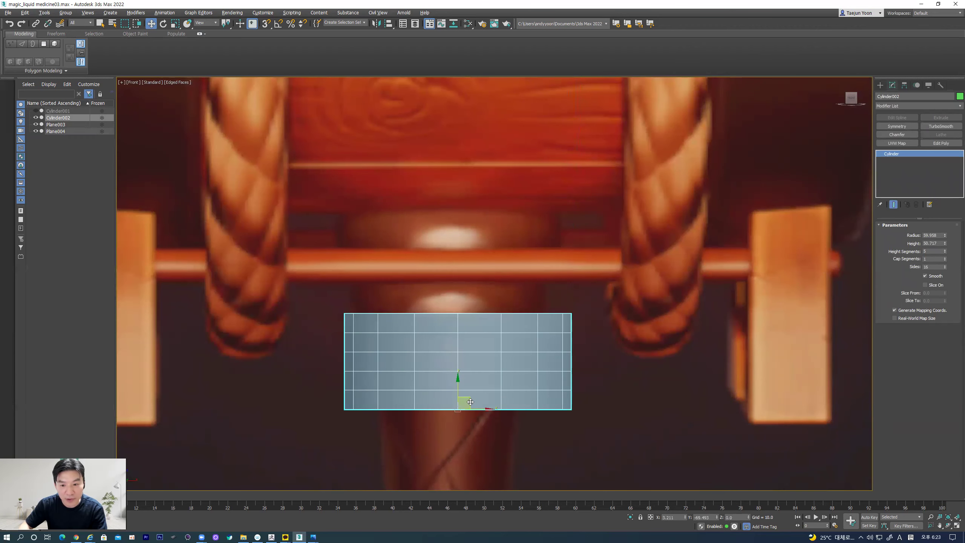
key(ctrl+z)
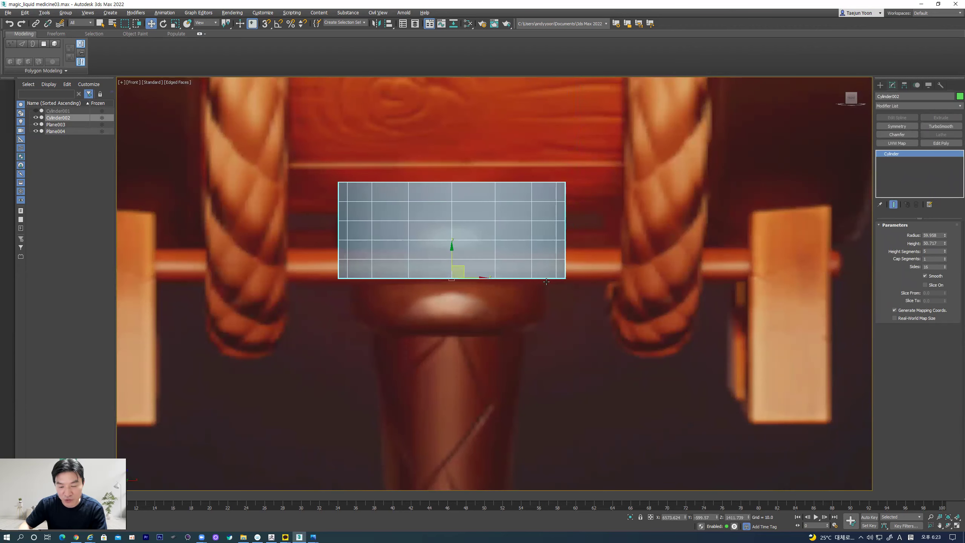
Step: Reduce the cylinder to 1 height segment and convert it to Editable Poly
alt+middle_drag(553, 275, 480, 323)
key(f)
right_click(944, 251)
alt+middle_drag(480, 333, 480, 358)
right_click(504, 232)
mouse_move(547, 319)
click(596, 325)
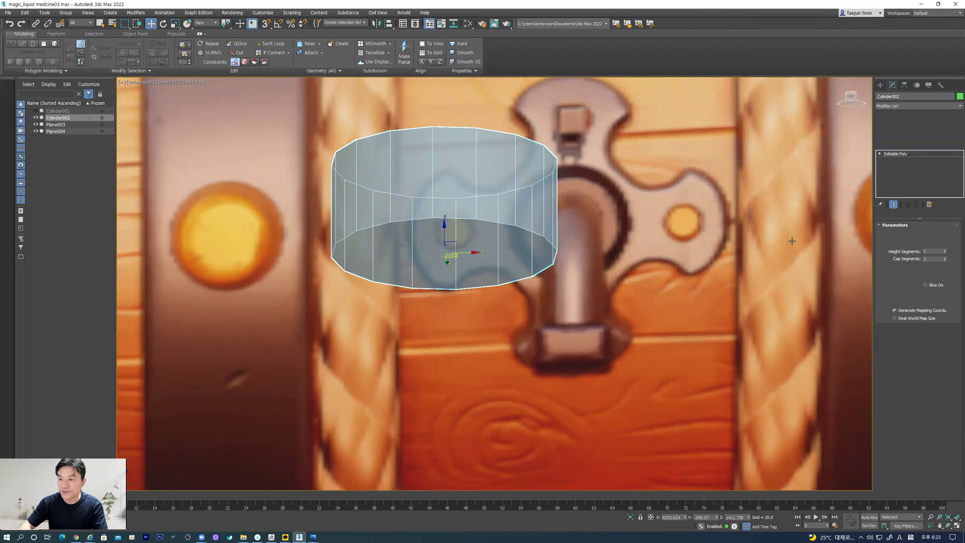
Step: Delete the cap polygon on the underside of the collar cylinder
click(926, 234)
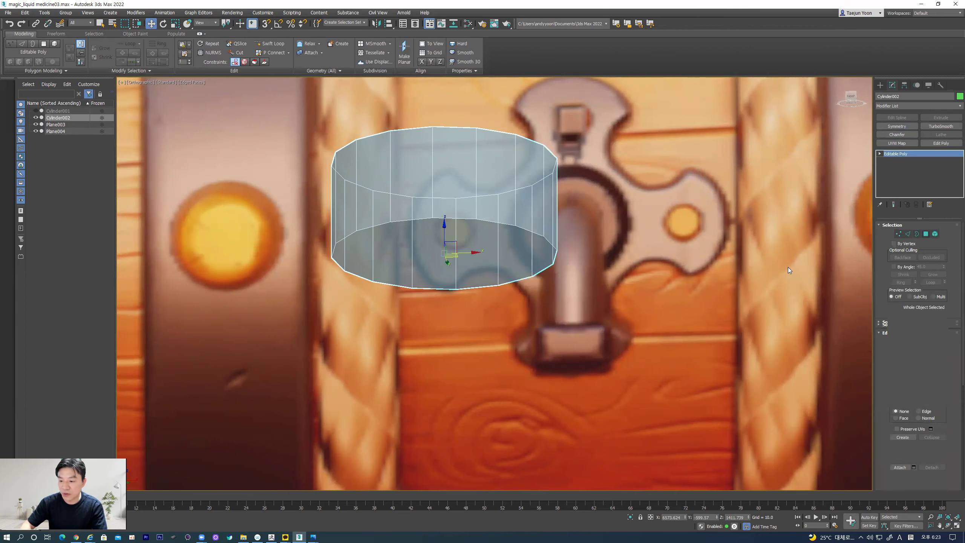
click(457, 238)
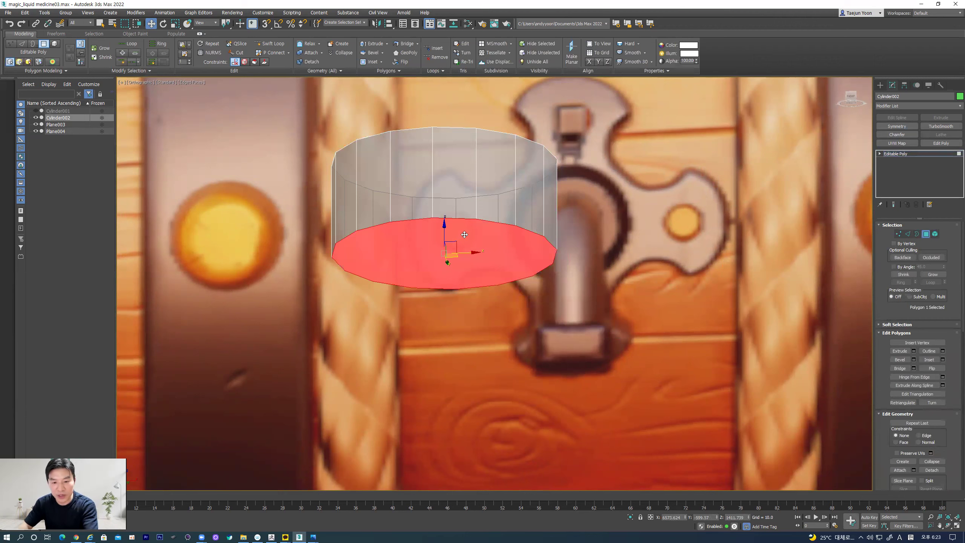
key(Delete)
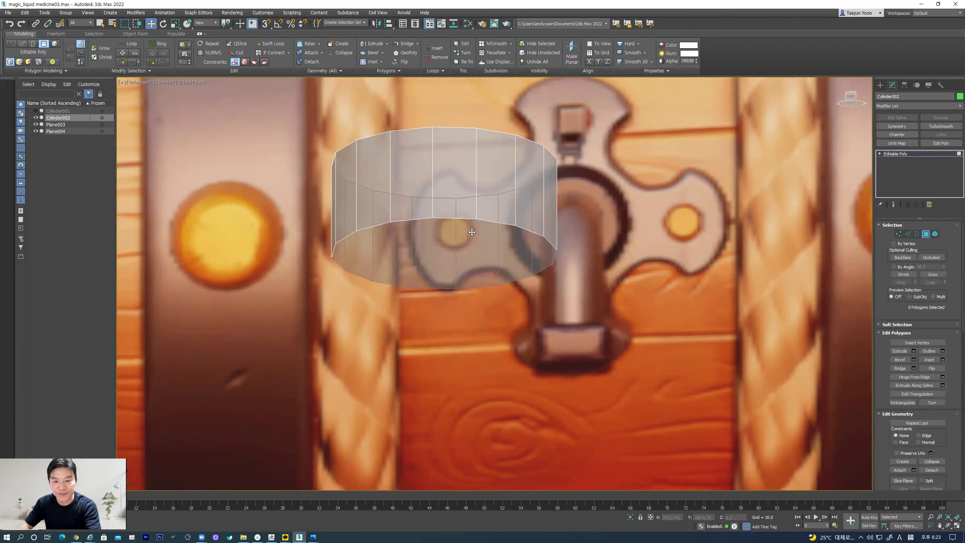
Step: Extend the collar's open bottom border inward into a flat rim, scaling the new edge ring to about two thirds width
click(916, 233)
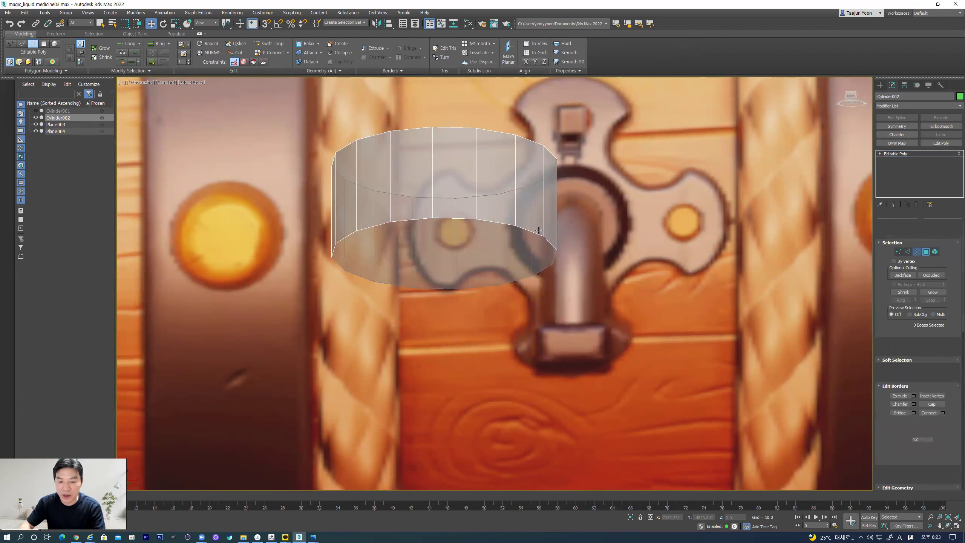
click(517, 227)
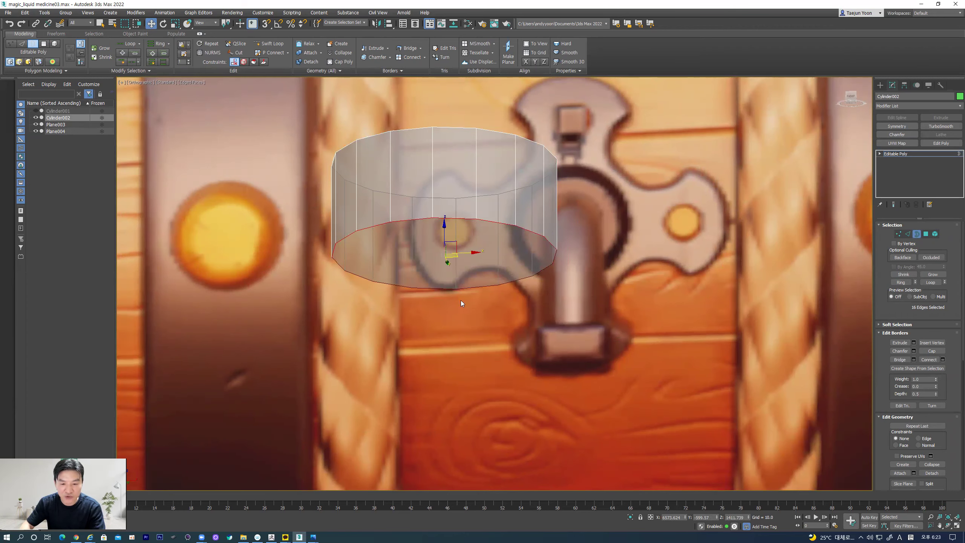
middle_drag(448, 276, 454, 285)
key(f)
scroll(418, 289, up, 10)
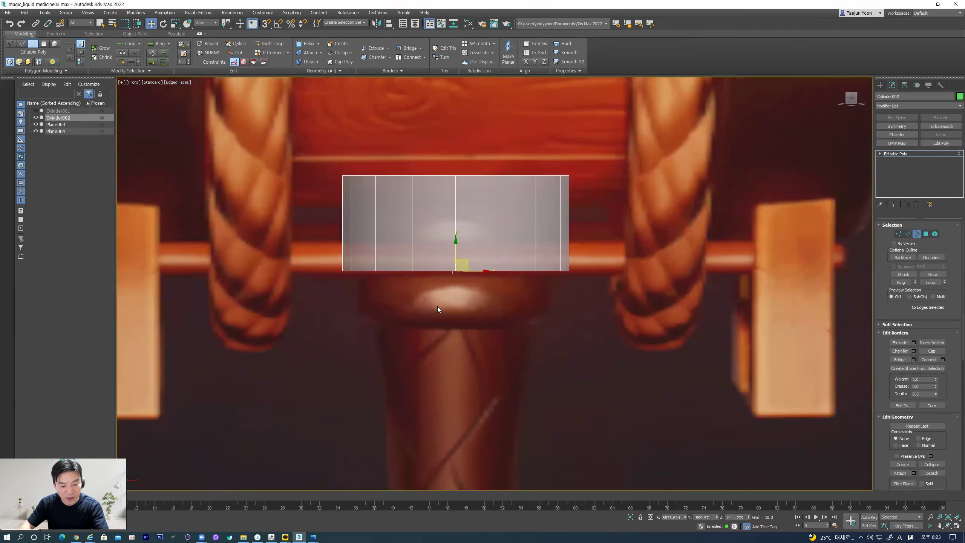
key(r)
alt+middle_drag(470, 318, 472, 301)
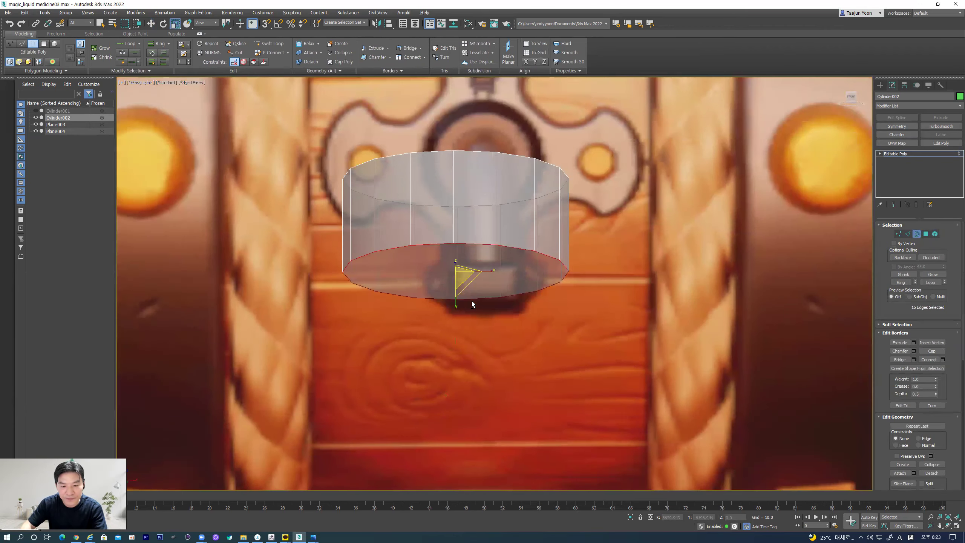
shift+drag(460, 276, 459, 295)
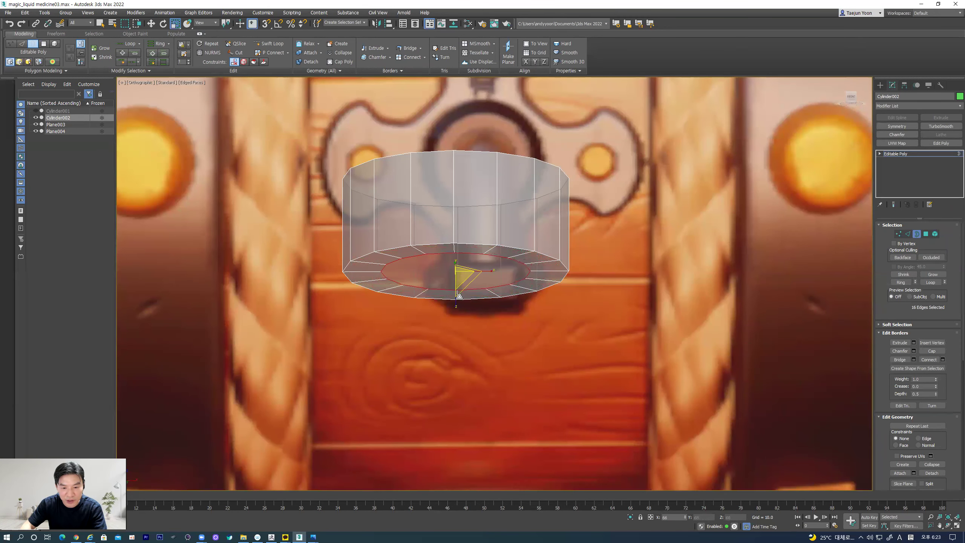
Step: Extend the inner border straight down to the lower edge of the reference collar, forming a narrower lower ring
mouse_move(391, 333)
middle_down()
mouse_move(394, 342)
mouse_move(441, 332)
mouse_move(442, 314)
mouse_move(393, 337)
middle_up()
key(f)
scroll(411, 317, up, 5)
scroll(433, 294, up, 3)
key(w)
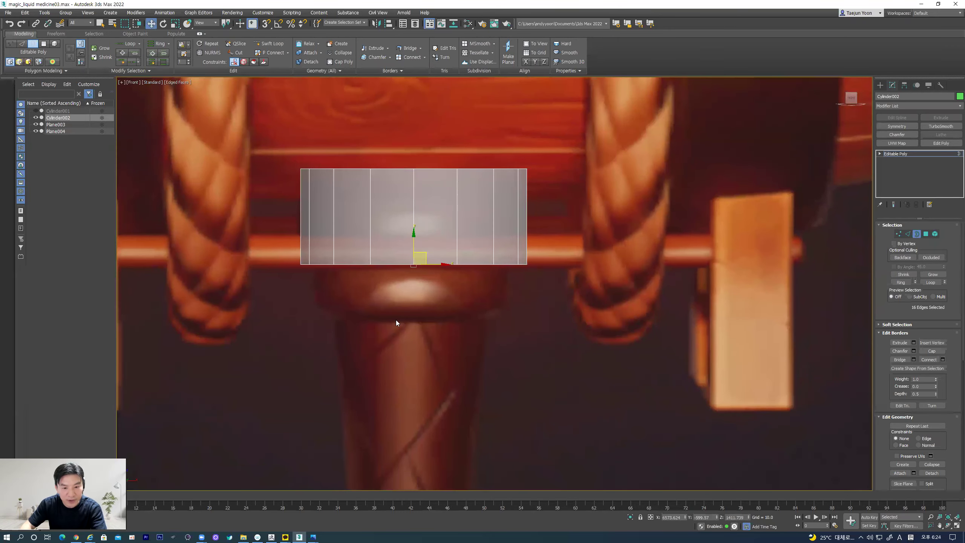
shift+drag(416, 241, 416, 265)
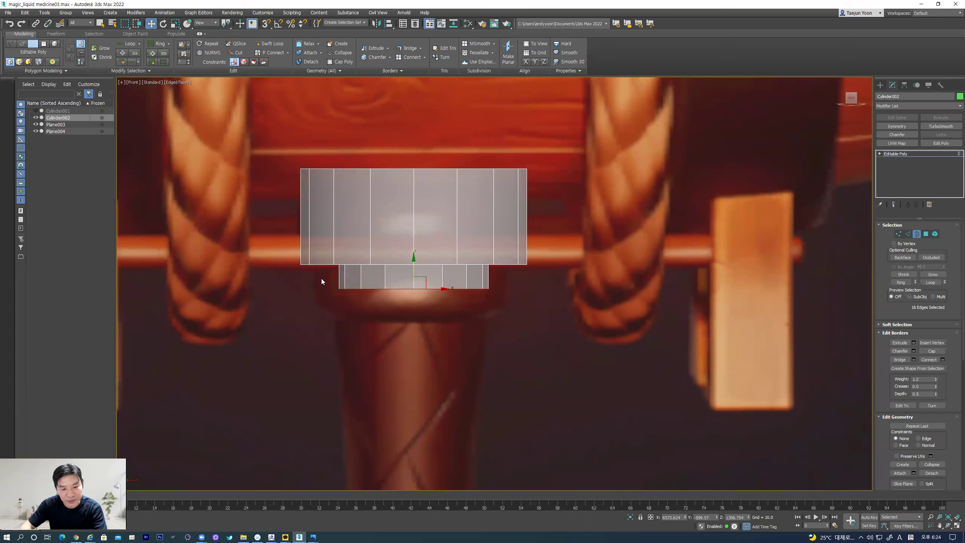
drag(413, 263, 414, 291)
Step: Scale the lower ring's side polygons outward to the reference collar's width and adjust their height beneath the upper ring
alt+middle_drag(421, 330, 463, 353)
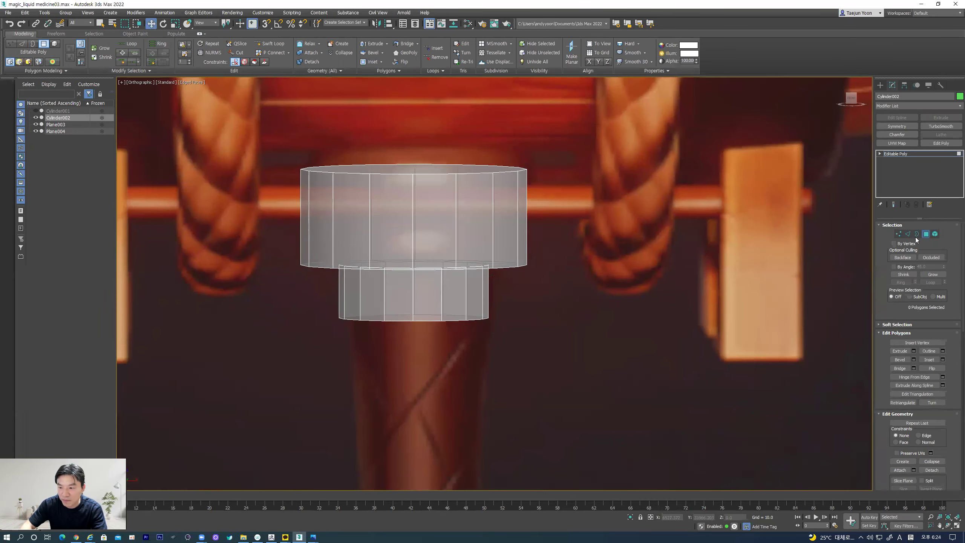
drag(507, 318, 507, 318)
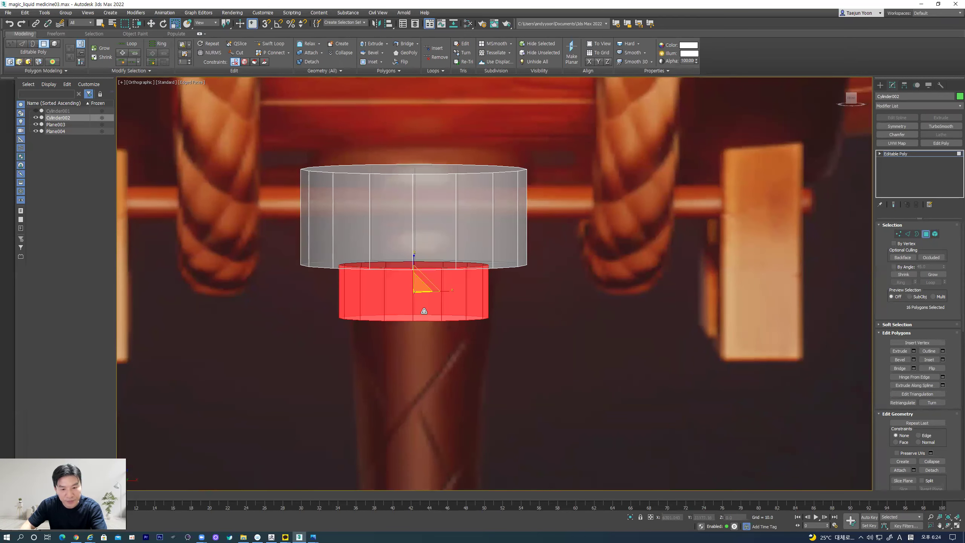
key(f)
scroll(419, 325, up, 10)
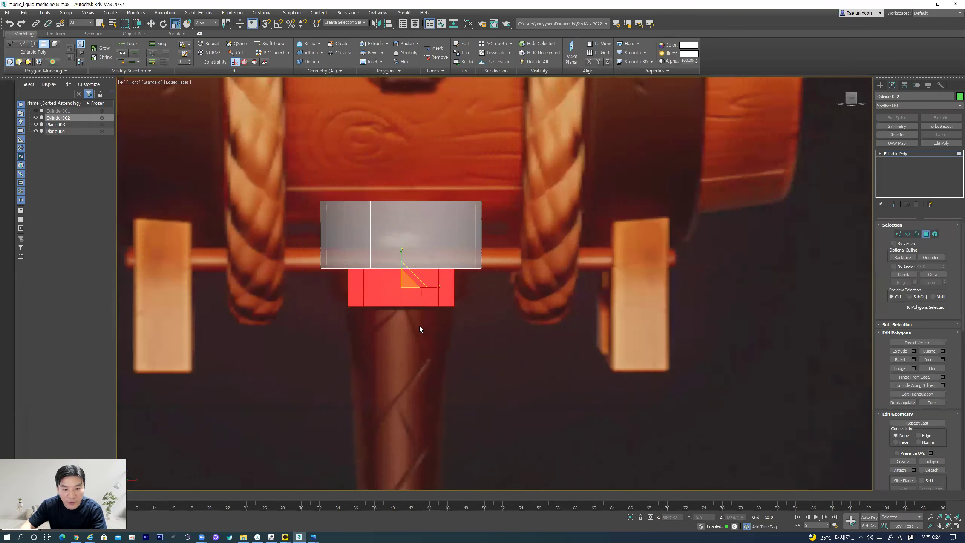
drag(407, 307, 408, 301)
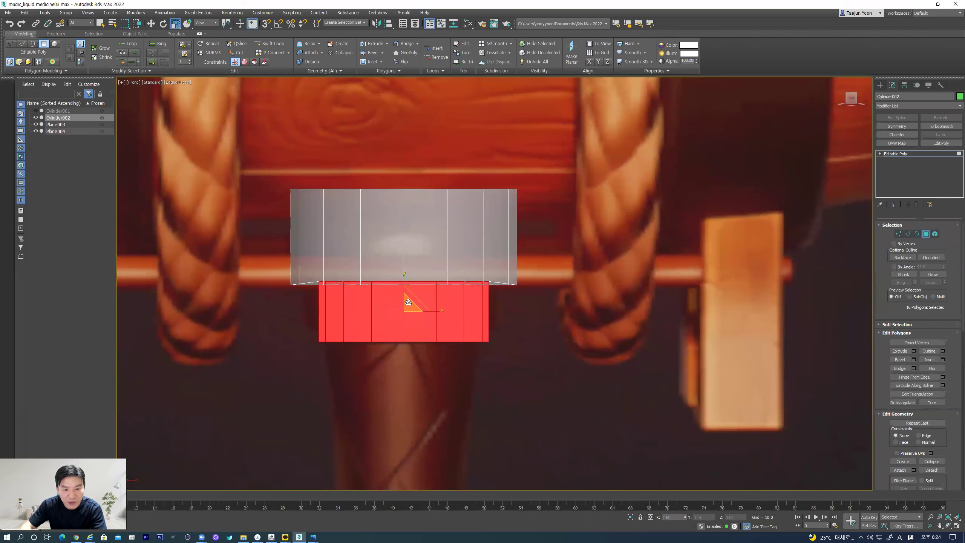
key(ctrl+z)
drag(408, 305, 408, 293)
key(w)
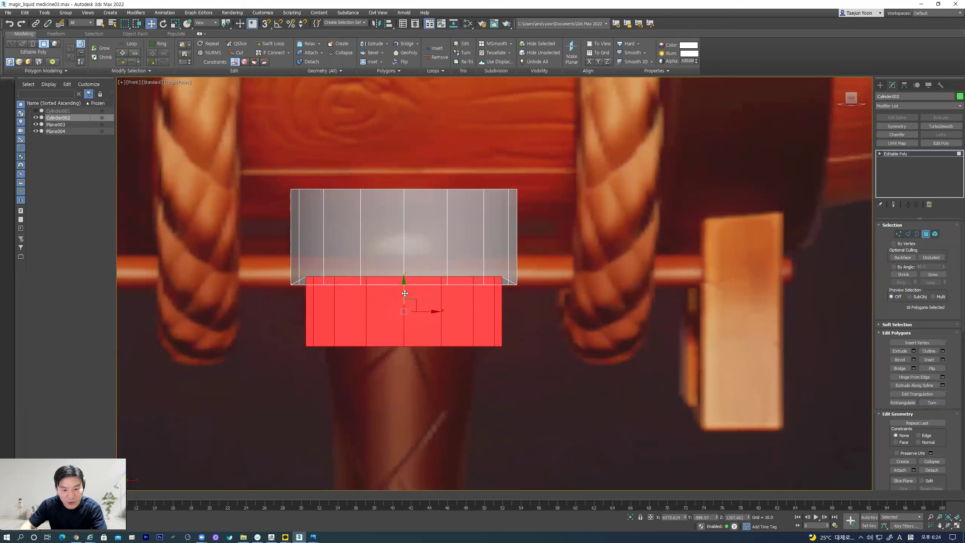
drag(404, 293, 405, 293)
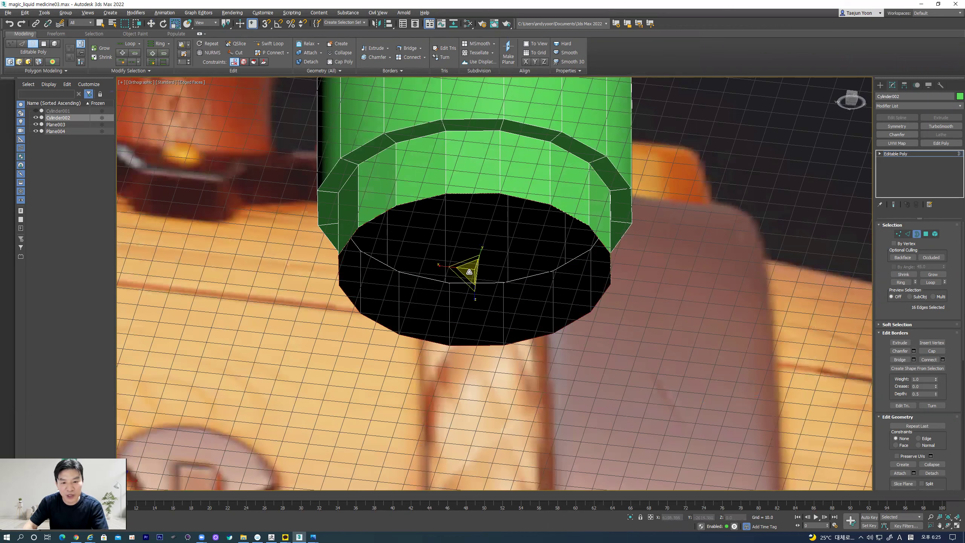
Step: Extend the lower ring's open bottom border inward and collapse it to a single centre point
shift+drag(472, 286, 473, 331)
drag(931, 374, 931, 289)
click(931, 378)
Step: Delete the cap polygon on top of the collar's upper ring
scroll(494, 266, down, 3)
alt+middle_drag(531, 186, 544, 243)
alt+middle_drag(461, 343, 475, 274)
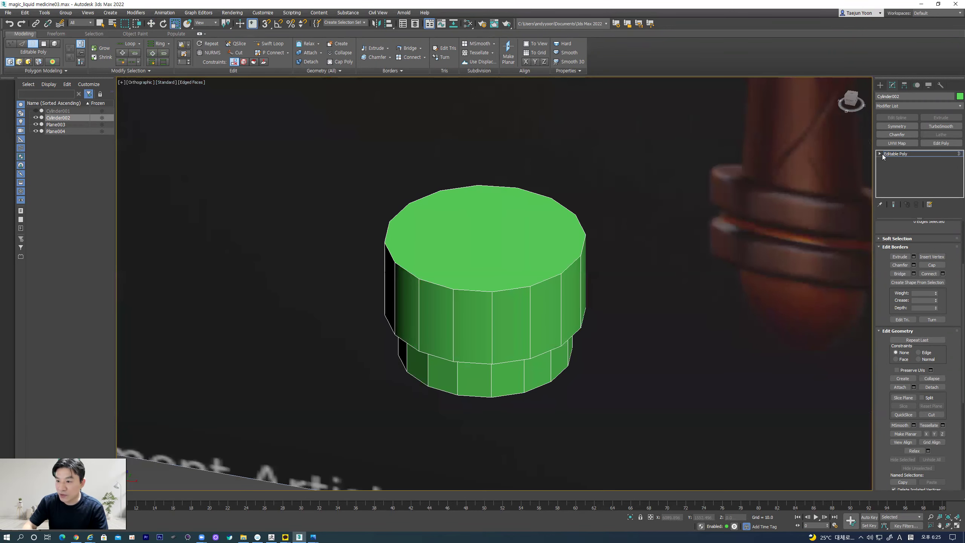
click(879, 154)
click(895, 180)
click(521, 225)
key(Delete)
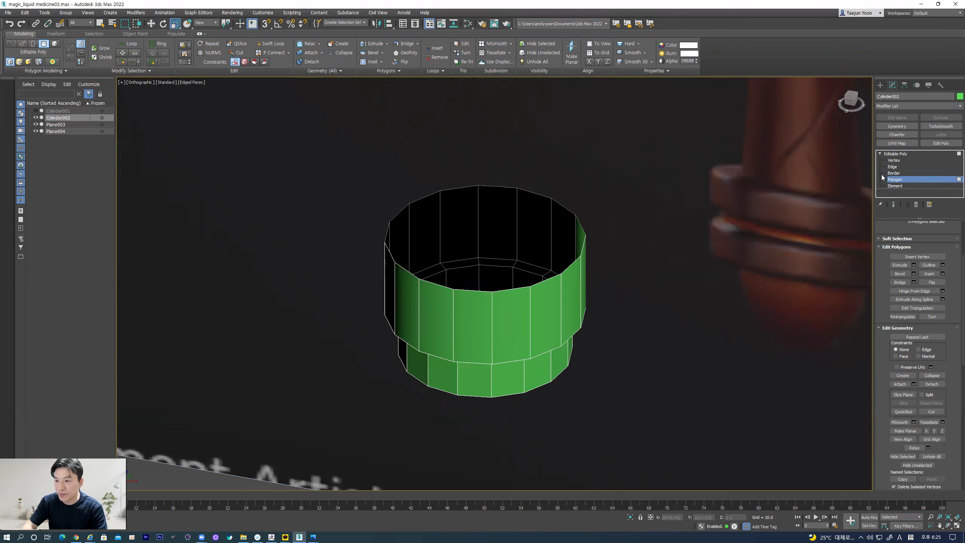
Step: Extend the top border inward in two concentric rings, collapse it to a centre point, and return to whole-object level
click(893, 173)
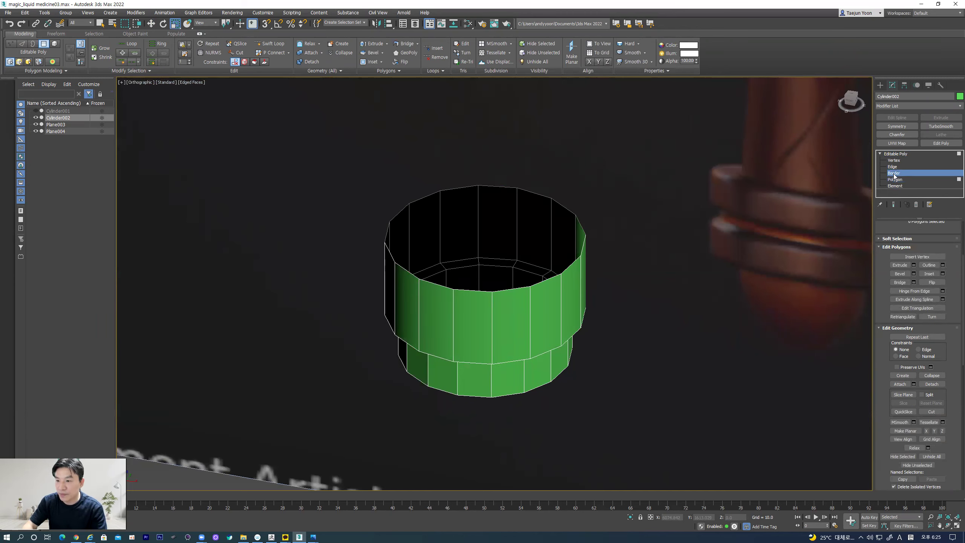
click(581, 229)
shift+drag(489, 238, 503, 306)
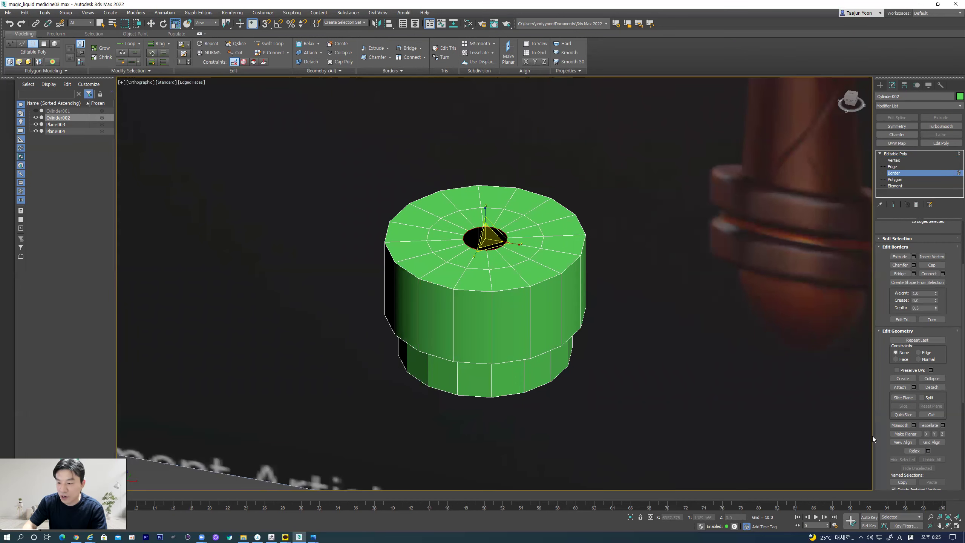
click(938, 379)
alt+middle_drag(535, 326, 474, 301)
key(f)
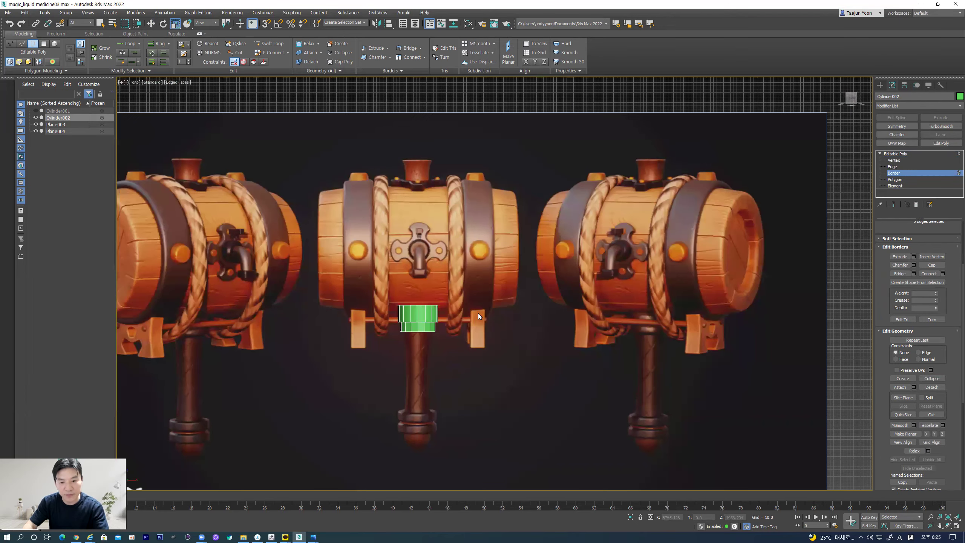
scroll(441, 324, up, 8)
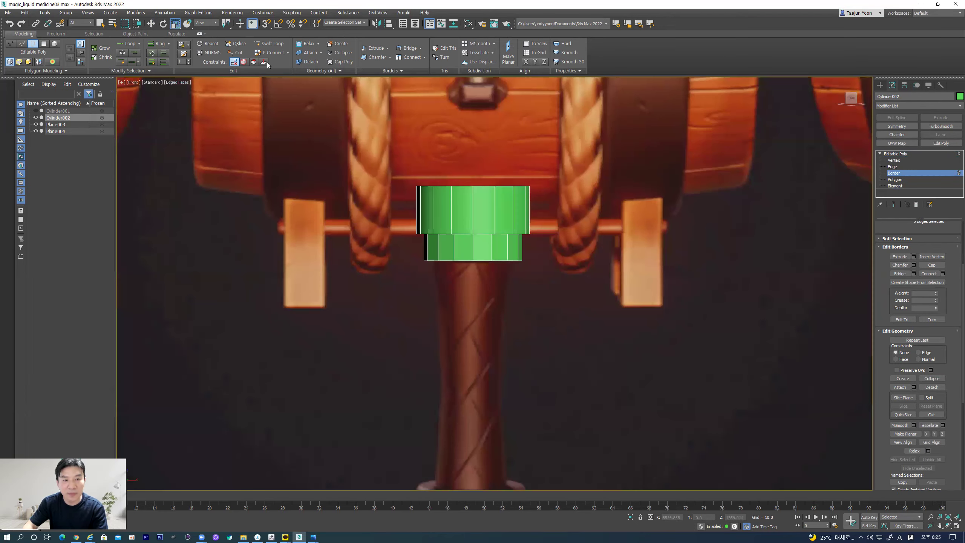
click(151, 23)
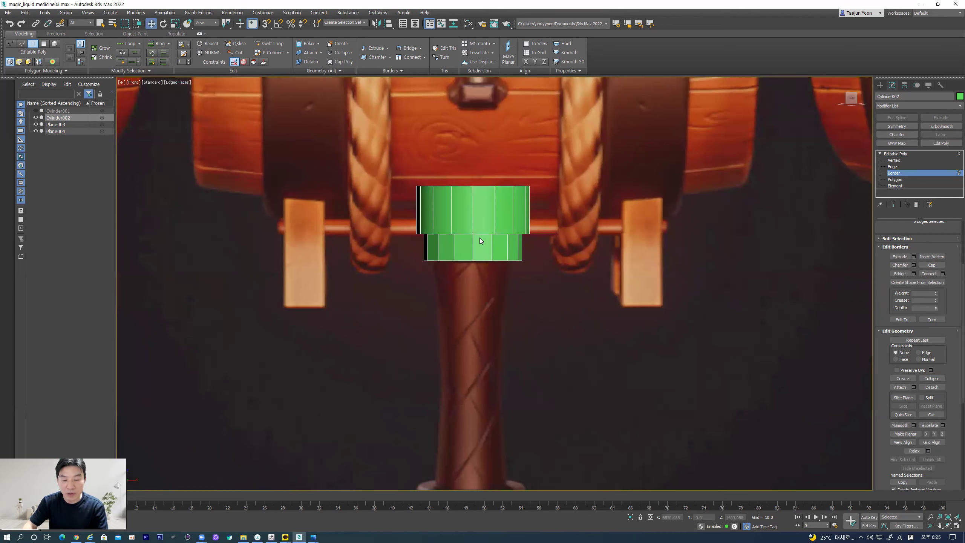
click(896, 154)
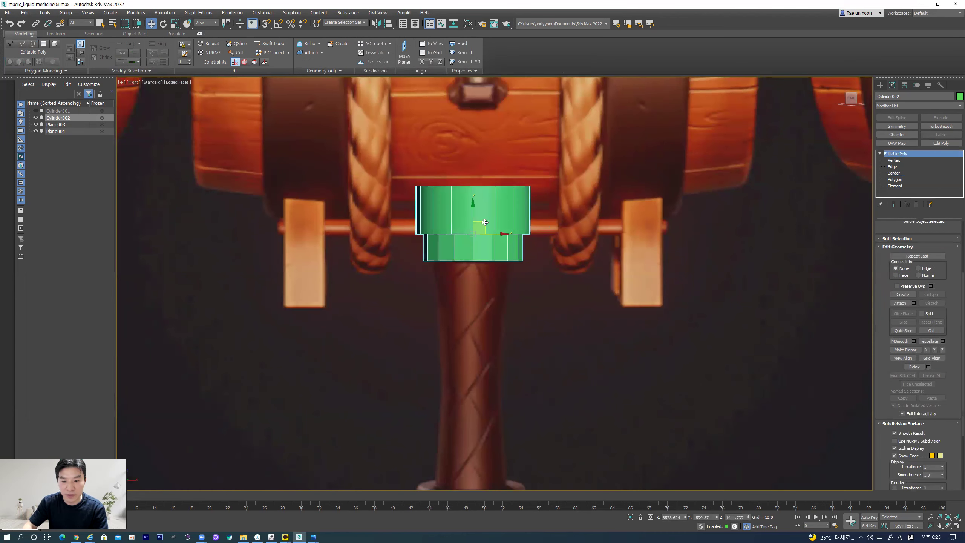
Step: Examine the reference handle's shaft, double rings and rounded end below the collar
drag(485, 222, 484, 223)
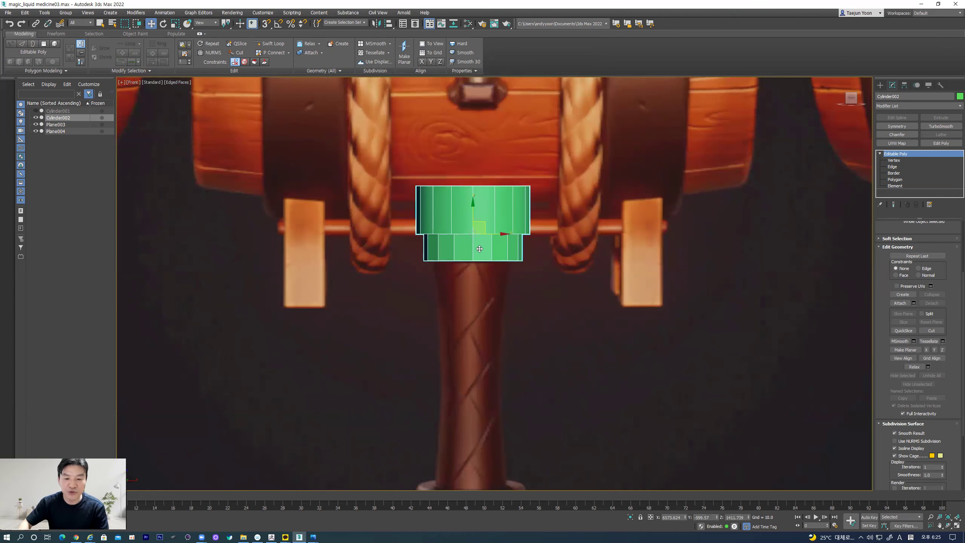
scroll(459, 243, down, 3)
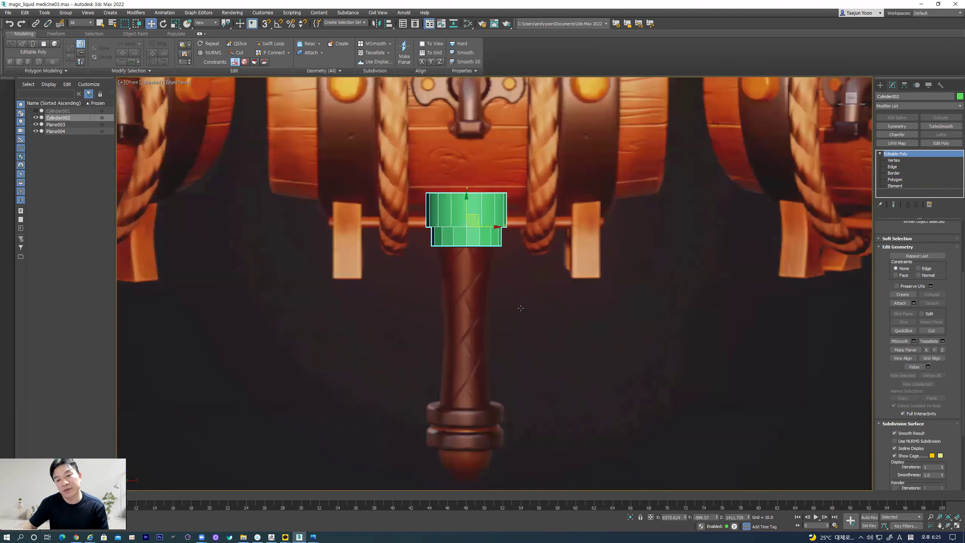
scroll(460, 248, up, 4)
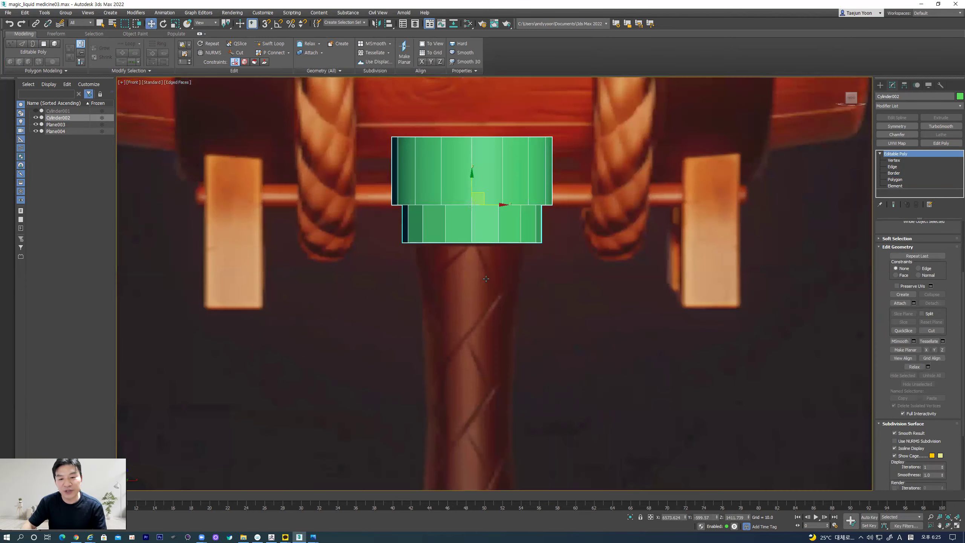
middle_drag(486, 278, 484, 183)
scroll(483, 224, down, 4)
middle_drag(495, 297, 493, 268)
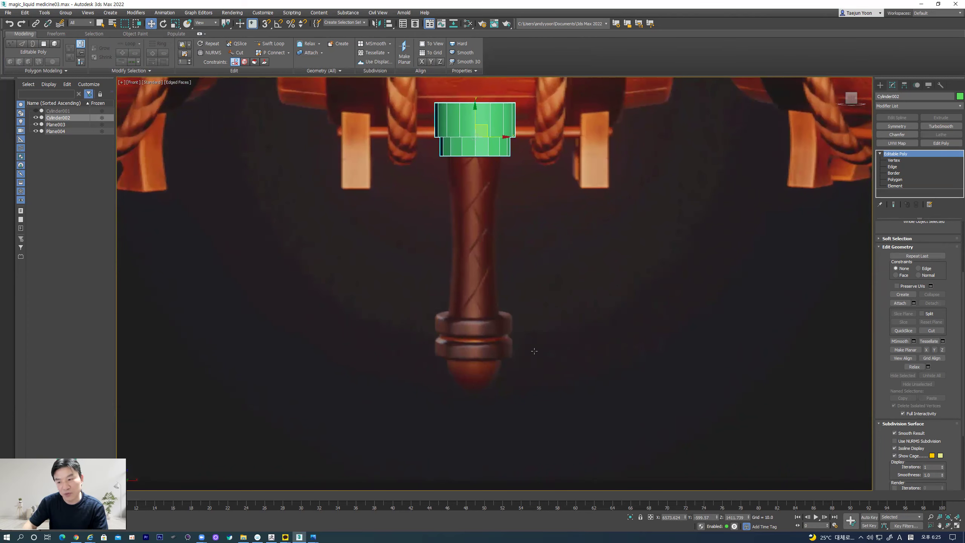
middle_drag(534, 351, 531, 353)
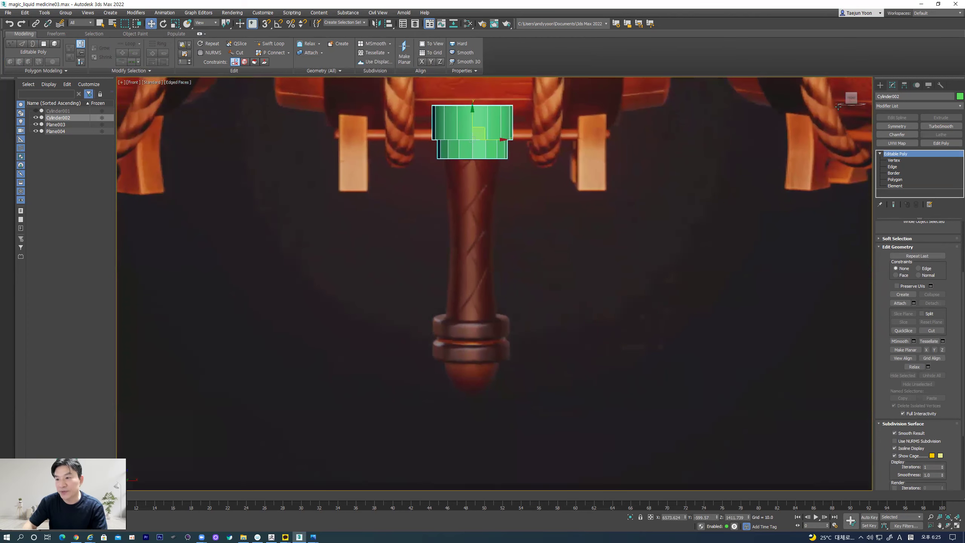
Step: Start a new standard Cylinder for the handle, with the collar's centre framed from the top view
click(879, 85)
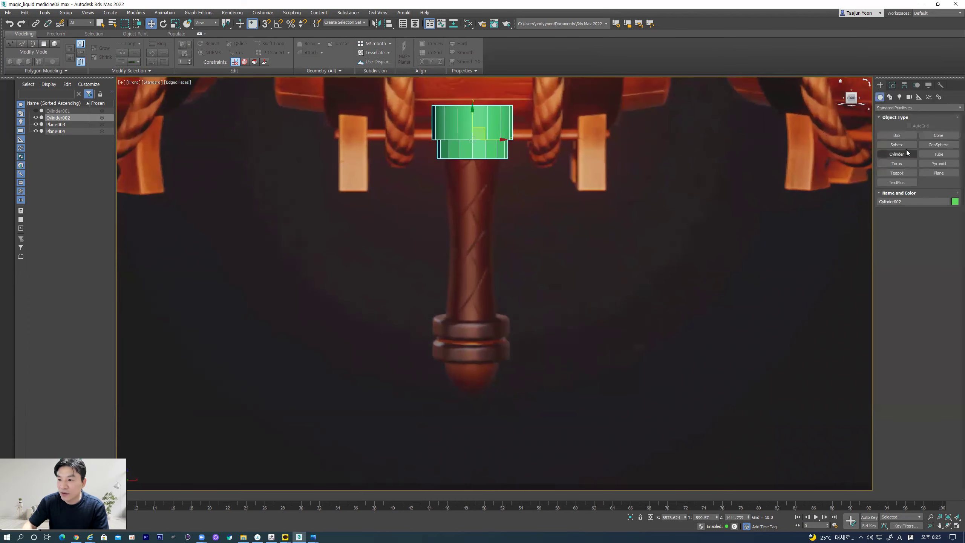
click(896, 153)
scroll(575, 315, down, 3)
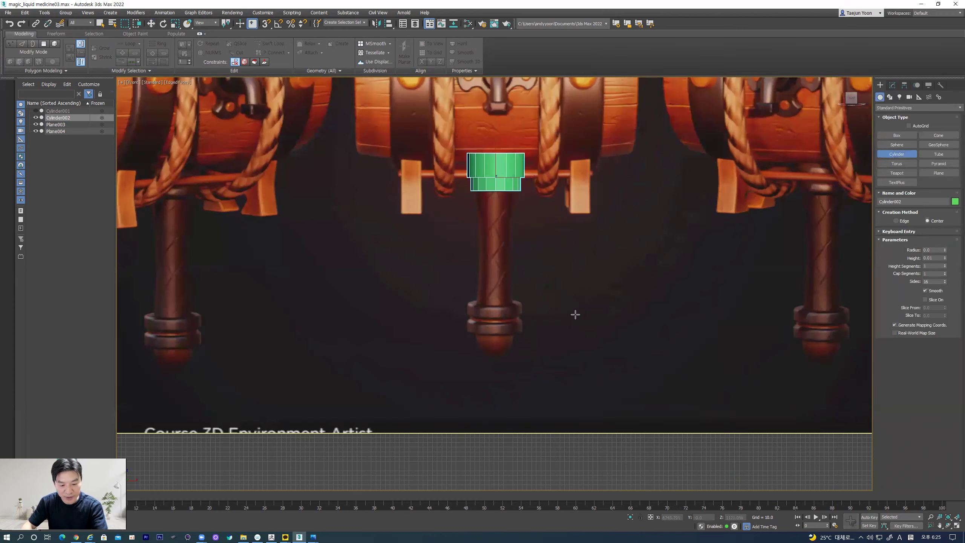
key(t)
middle_drag(575, 315, 547, 376)
scroll(453, 314, up, 2)
scroll(453, 315, up, 8)
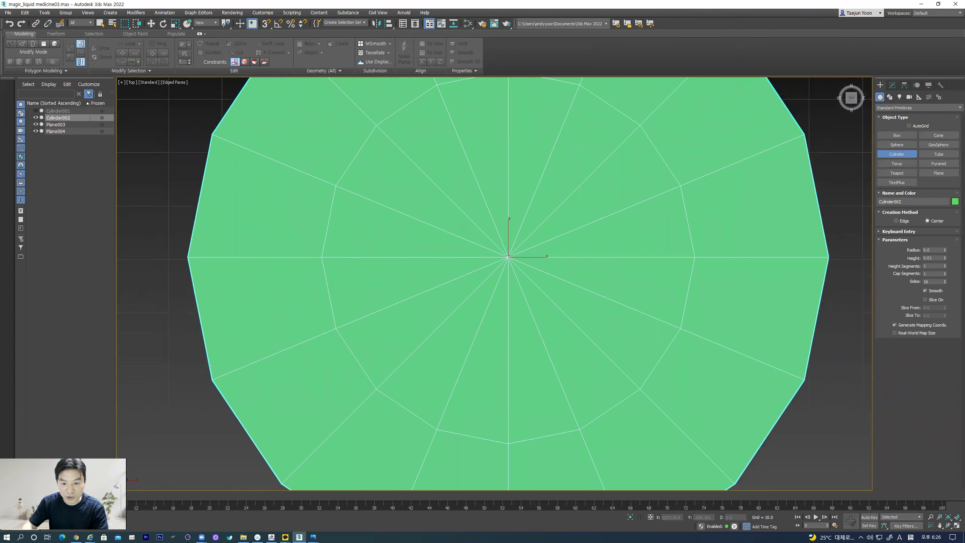
scroll(520, 265, down, 2)
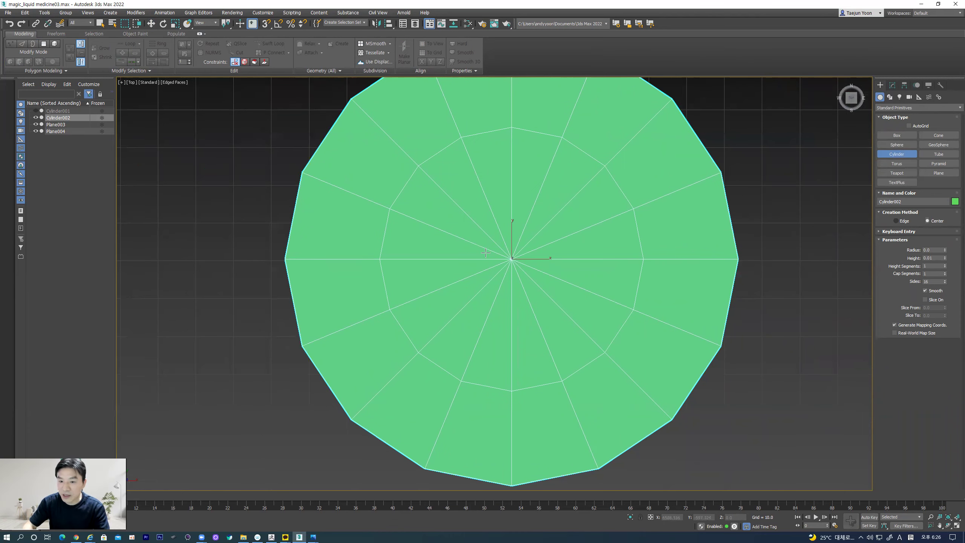
click(512, 261)
key(ctrl+z)
key(s)
drag(511, 259, 540, 318)
right_click(530, 299)
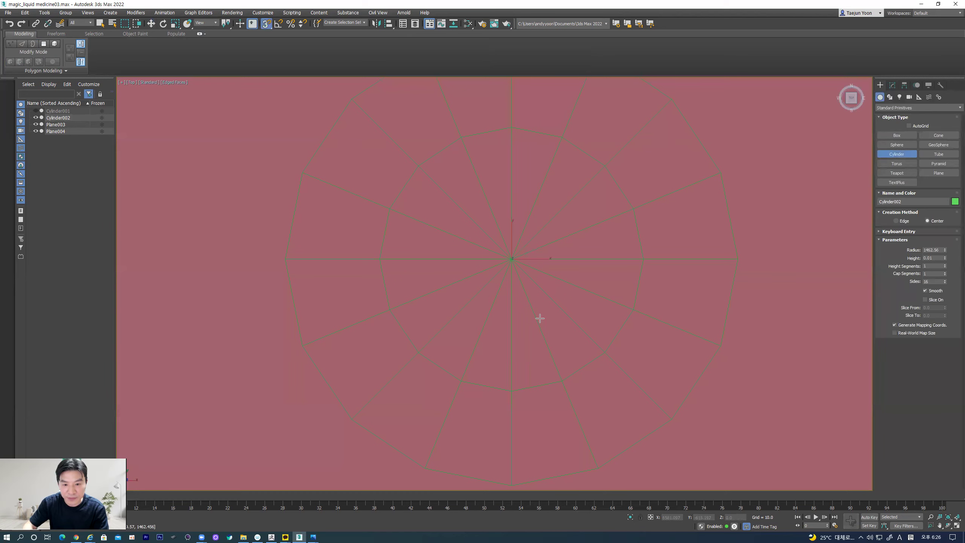
right_click(539, 318)
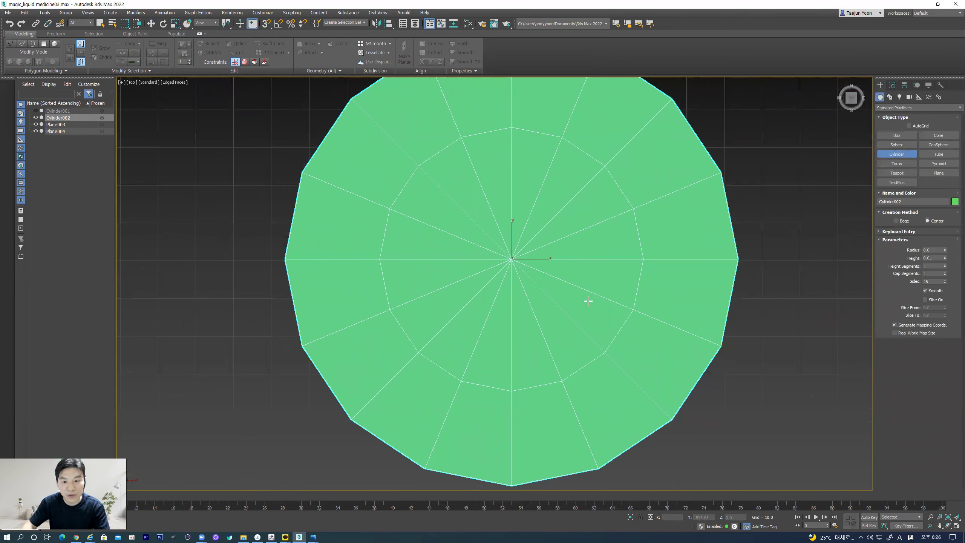
Step: Create a cylinder at the collar's centre, about 30.8 in radius and 21.8 high, and place it at the top of the reference handle's rings
drag(512, 259, 565, 361)
click(539, 278)
key(w)
key(f)
scroll(539, 278, down, 12)
drag(496, 379, 496, 268)
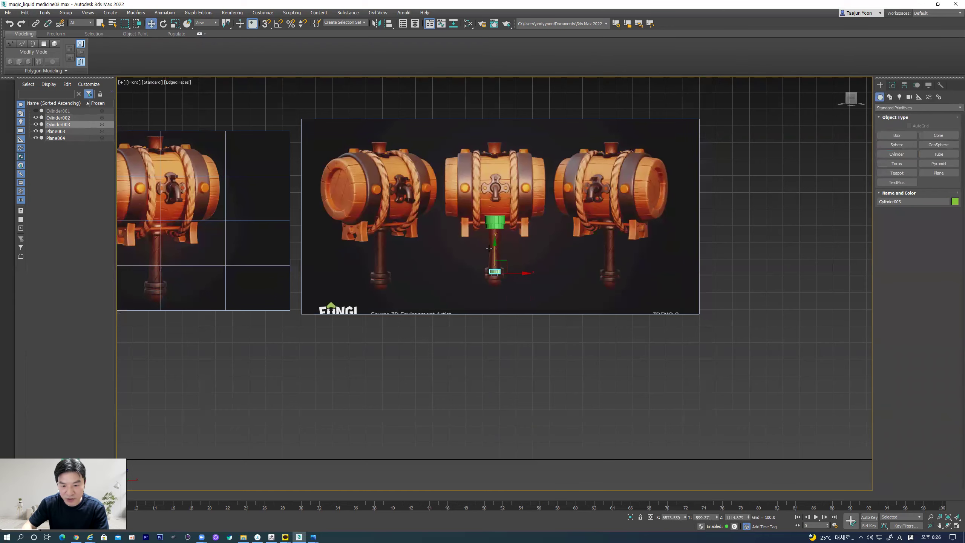
scroll(495, 268, up, 10)
drag(472, 312, 467, 278)
Step: Set the handle cylinder's radius to about 39.4 and its height to about 255.3, reaching from the reference rings into the collar
click(892, 85)
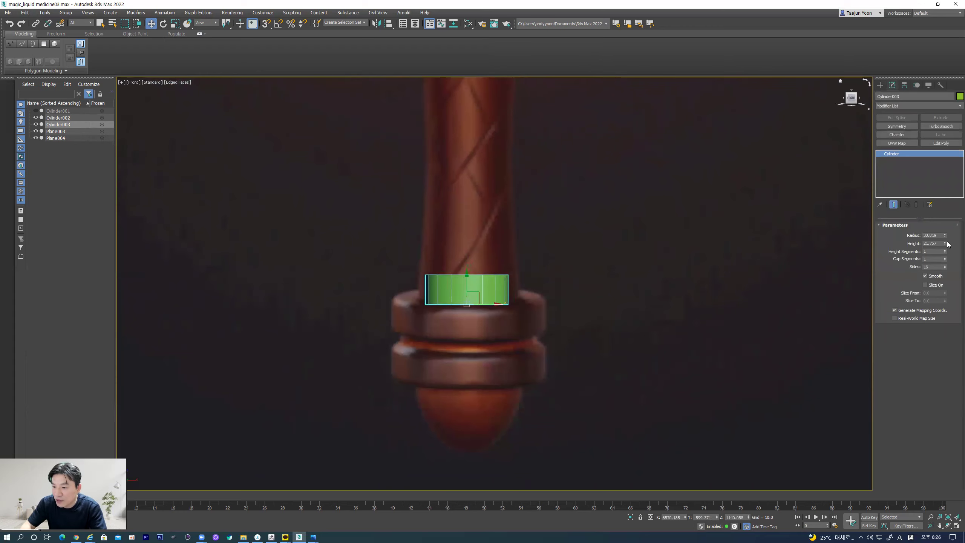
drag(945, 239, 945, 215)
middle_drag(537, 255, 540, 373)
scroll(528, 338, down, 2)
middle_drag(512, 326, 514, 346)
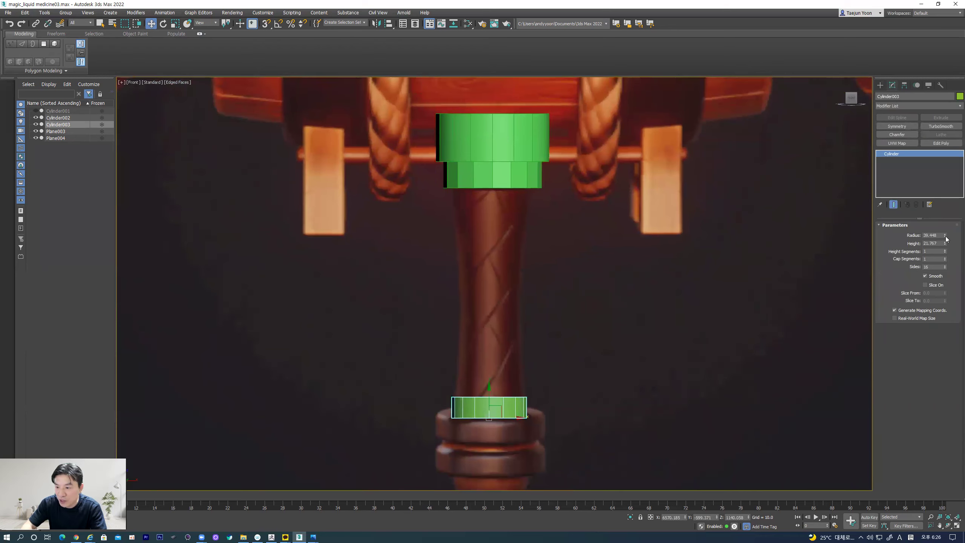
drag(944, 243, 927, 376)
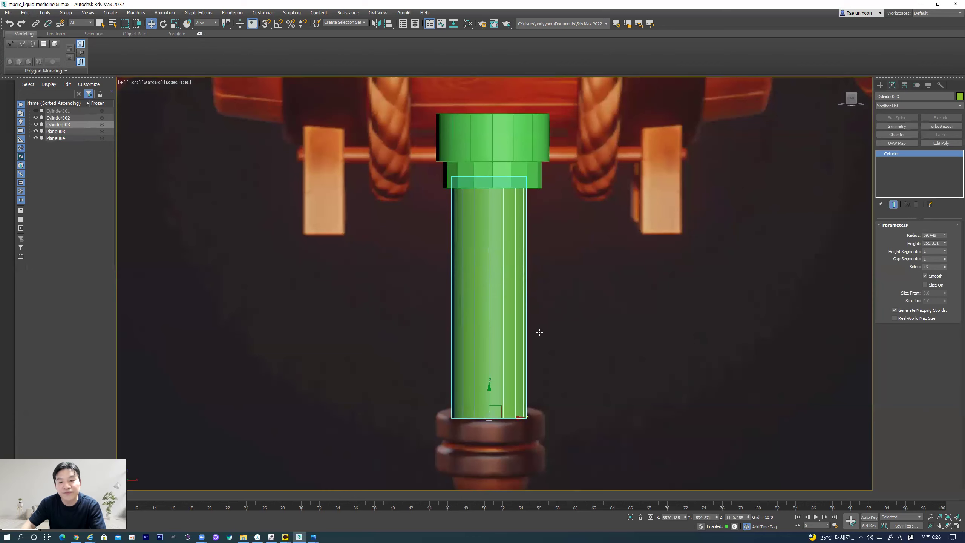
Step: Align the handle cylinder to the stepped collar in X and Y position only, pivot point to pivot point, with Z position off
alt+middle_drag(526, 409, 536, 279)
click(577, 261)
click(507, 258)
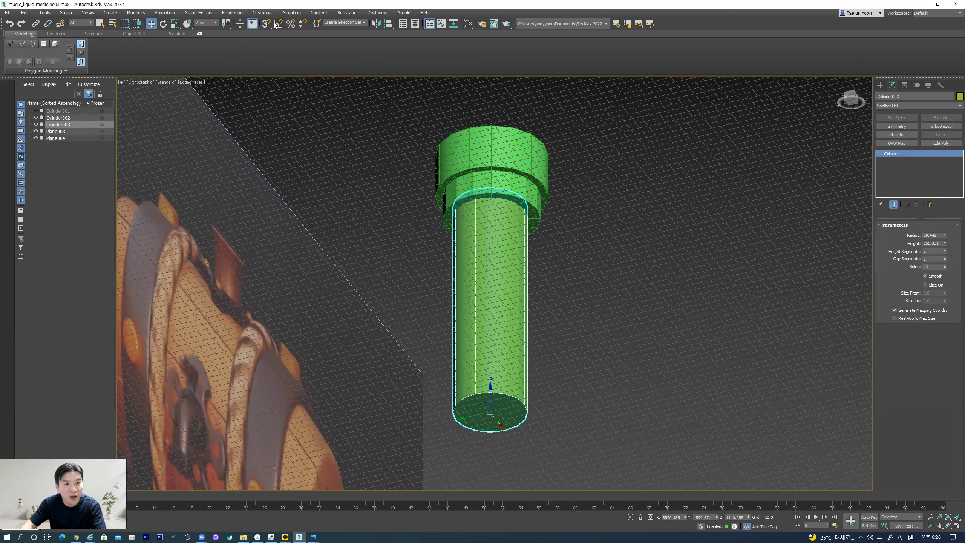
click(388, 24)
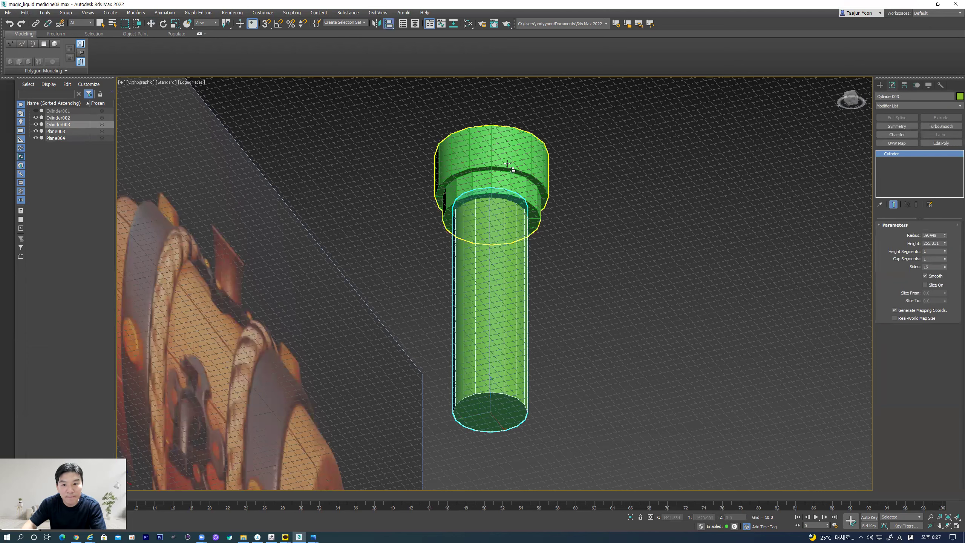
click(507, 163)
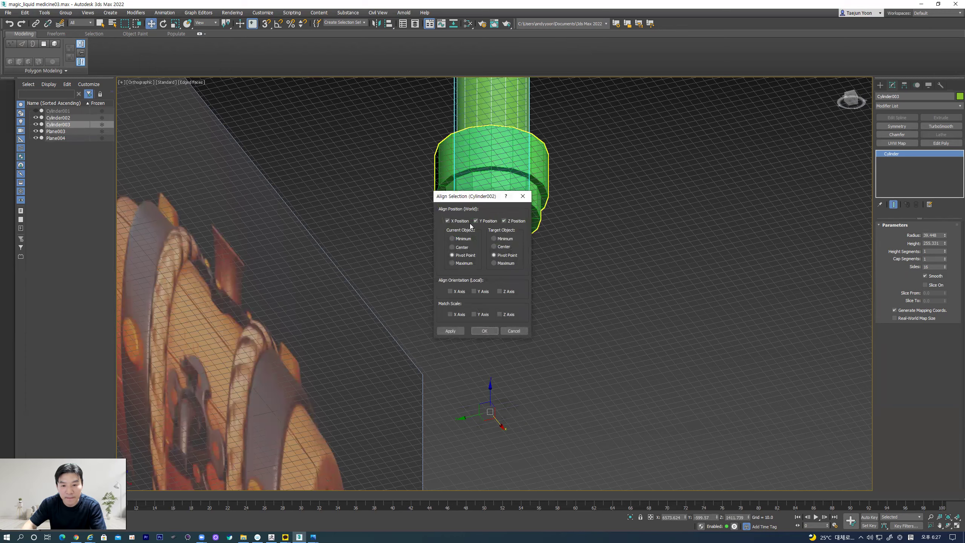
click(477, 221)
drag(485, 195, 673, 231)
click(638, 256)
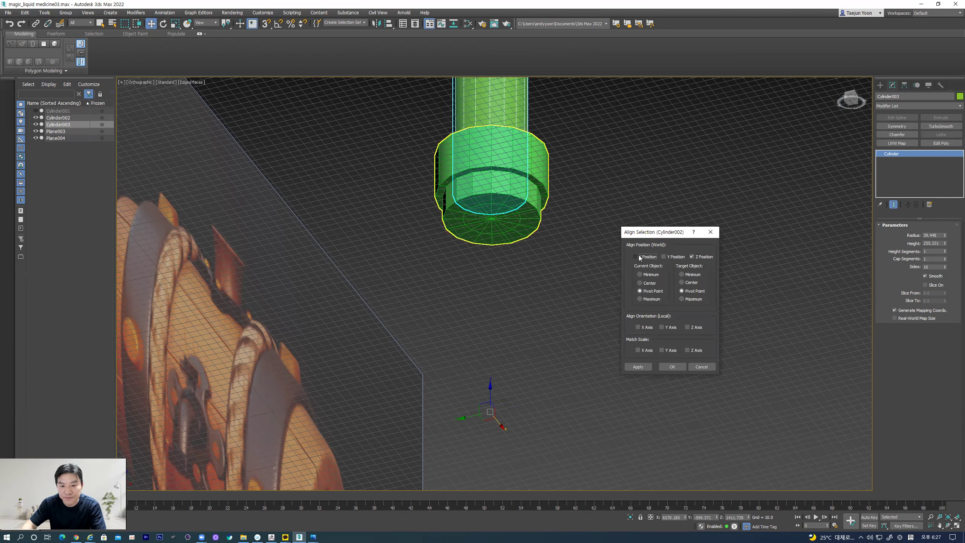
click(697, 259)
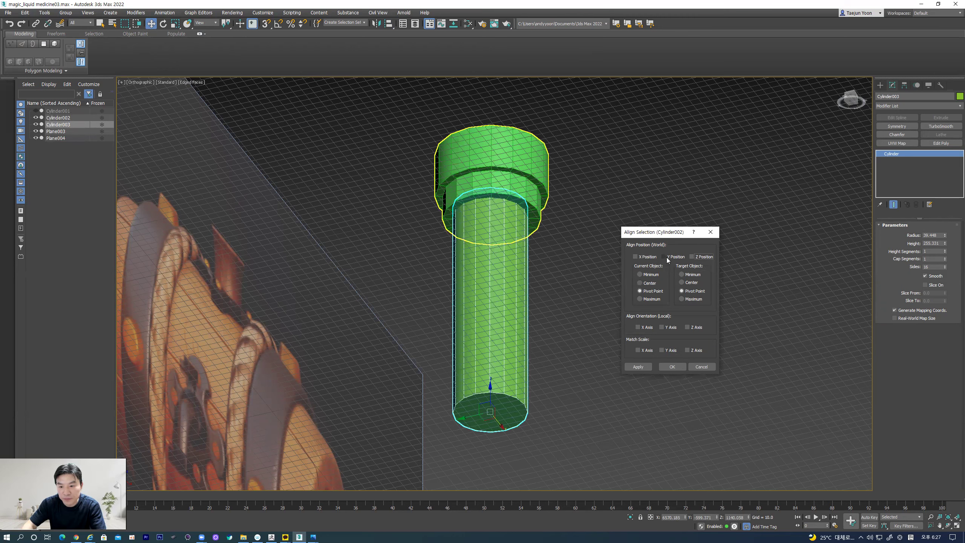
click(696, 258)
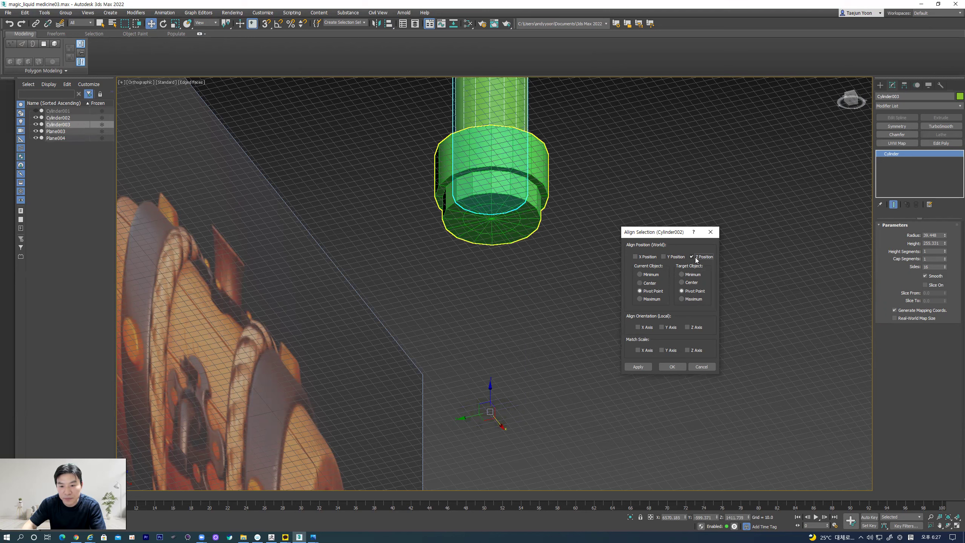
click(692, 257)
click(664, 258)
click(635, 257)
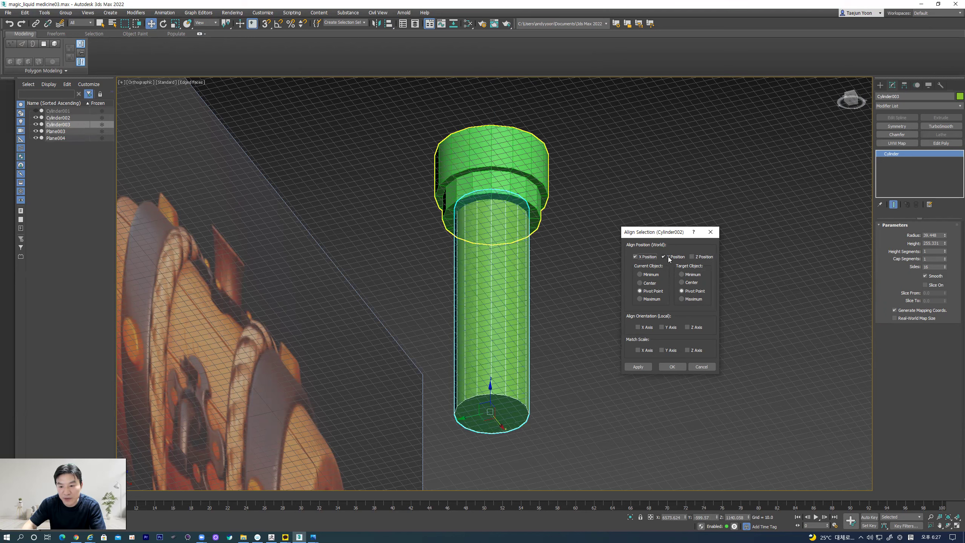
click(705, 257)
click(703, 257)
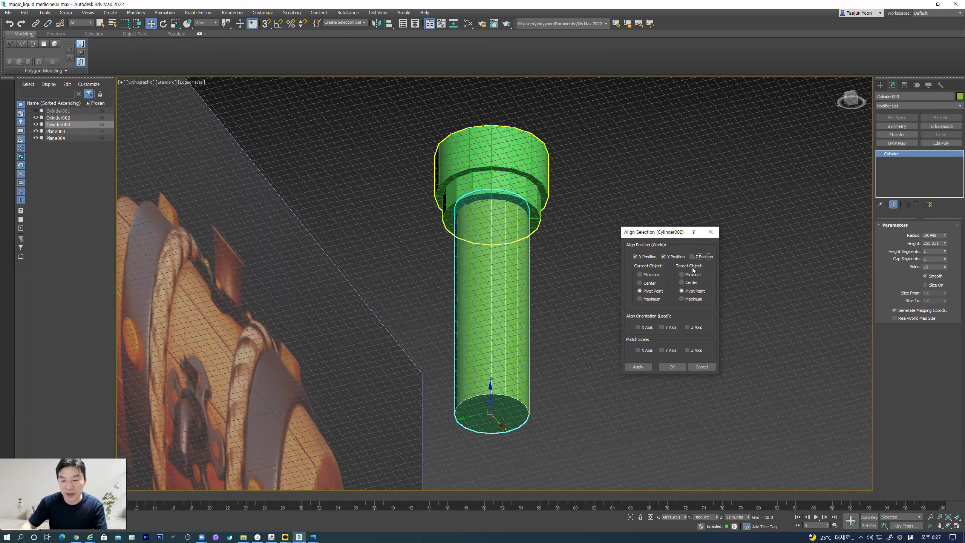
click(673, 367)
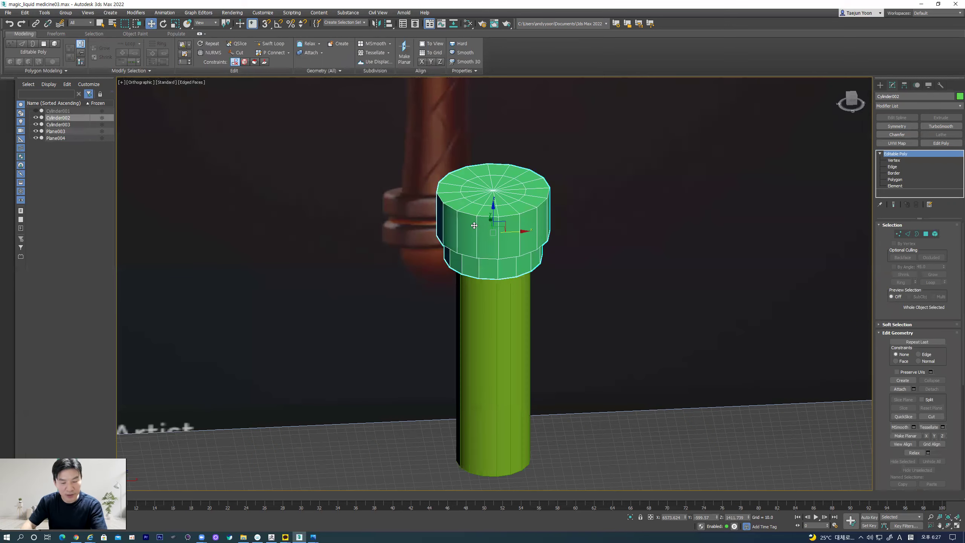
Step: Select the handle cylinder in the front view and turn on its see-through display over the reference
scroll(471, 290, down, 3)
middle_drag(472, 291, 458, 298)
scroll(490, 301, up, 3)
click(492, 301)
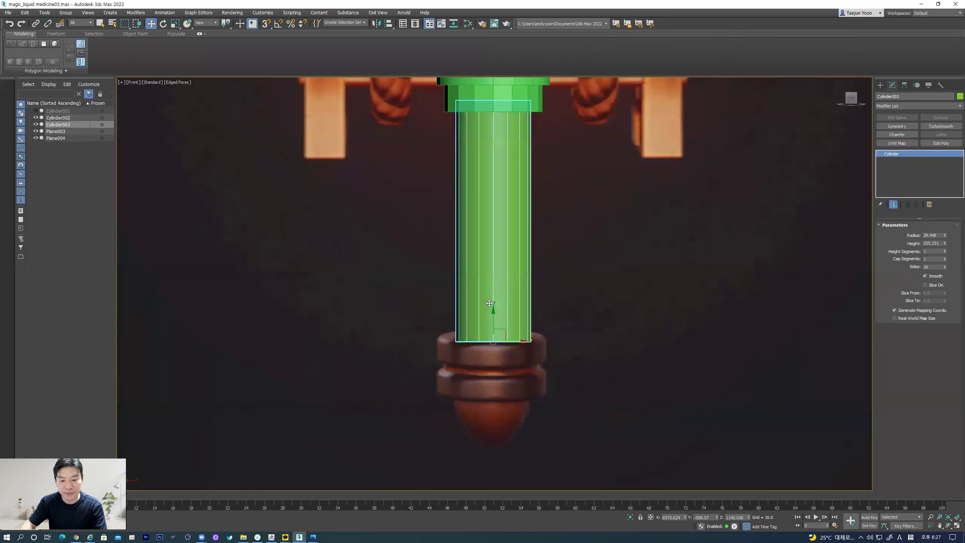
key(alt+x)
scroll(492, 301, up, 4)
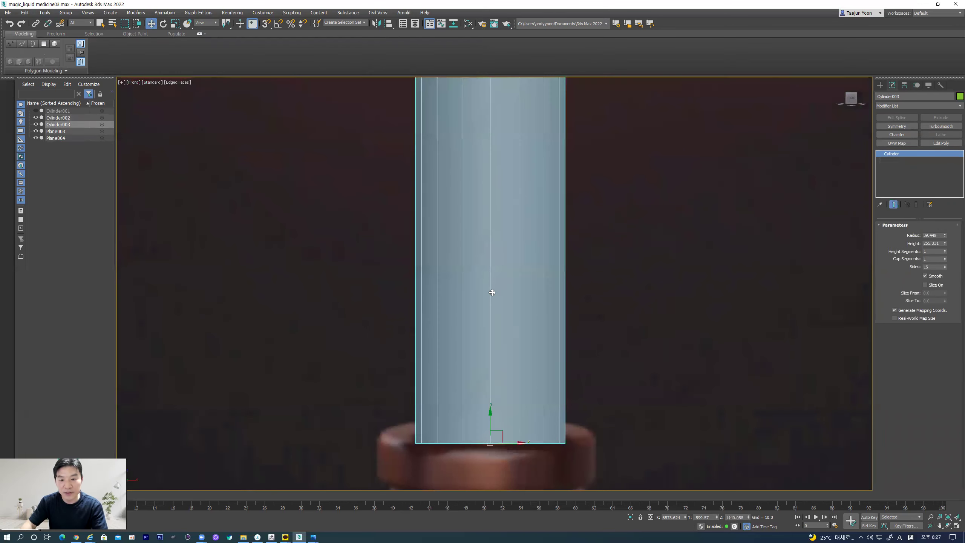
scroll(499, 268, down, 5)
Step: Move the handle cylinder aside to compare it with the reference shaft, and undo the move
drag(521, 330, 590, 331)
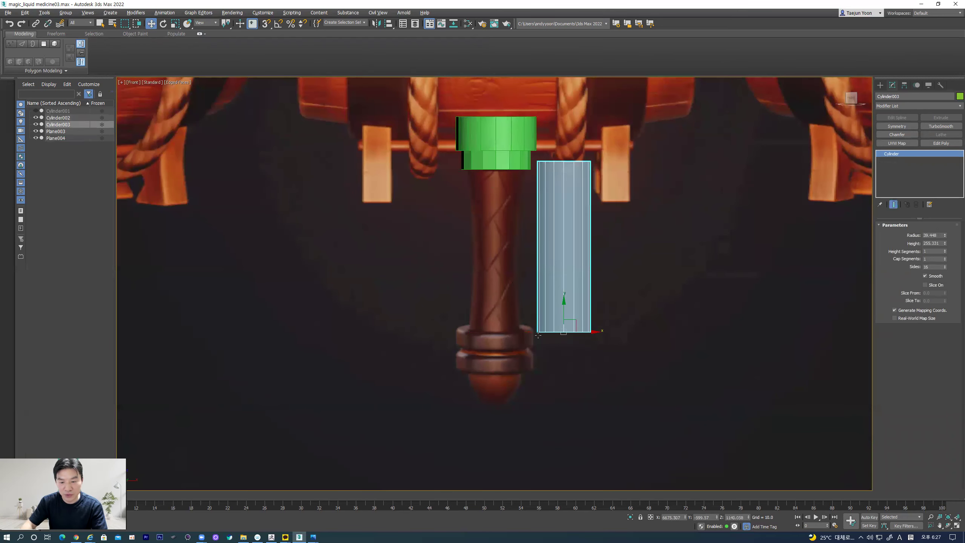
key(ctrl+z)
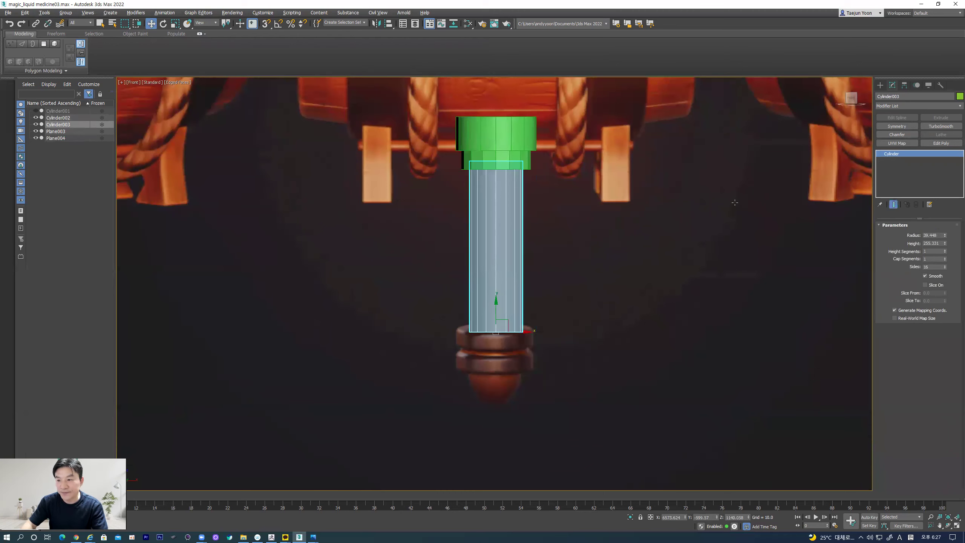
middle_drag(530, 245, 472, 267)
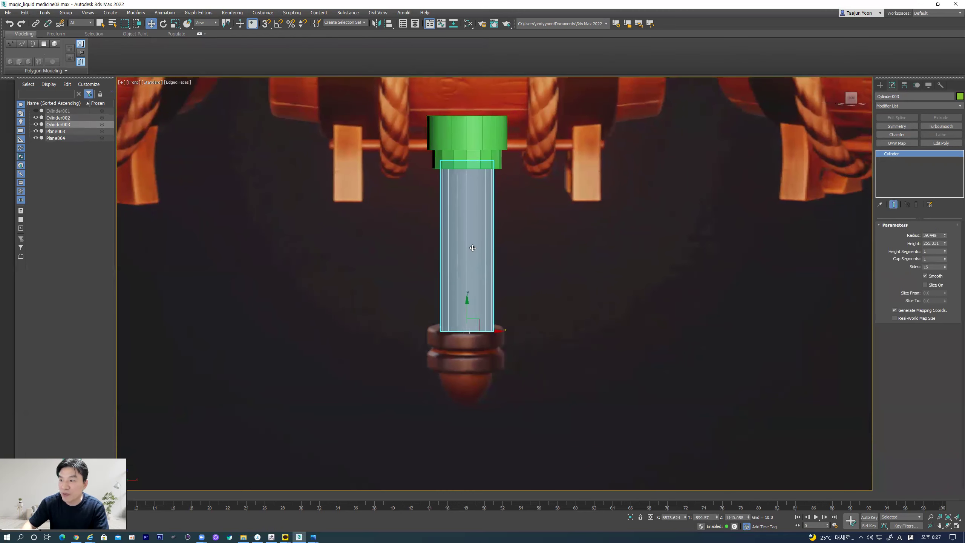
Step: Add an Edit Poly modifier to the handle cylinder
right_click(457, 246)
mouse_move(498, 321)
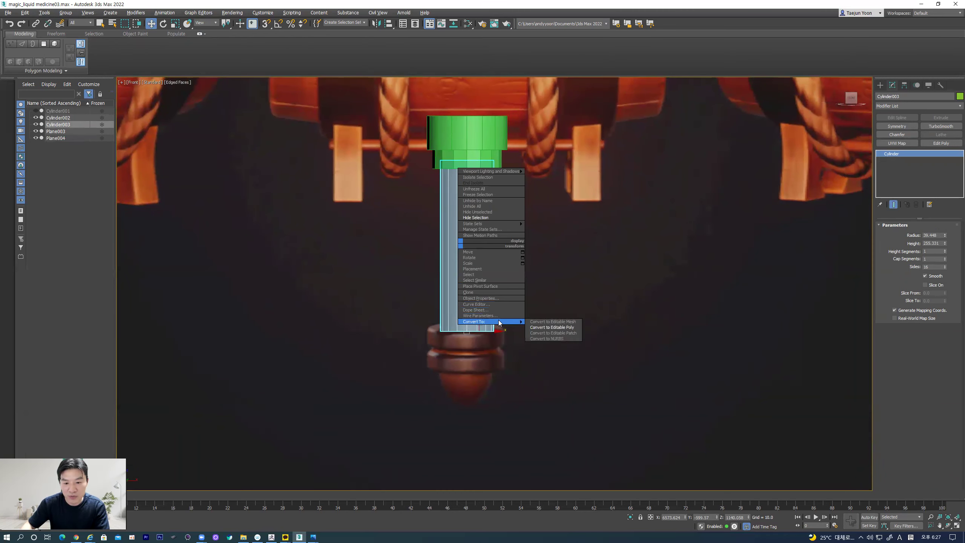
click(948, 143)
middle_drag(546, 316, 532, 335)
middle_drag(424, 273, 414, 278)
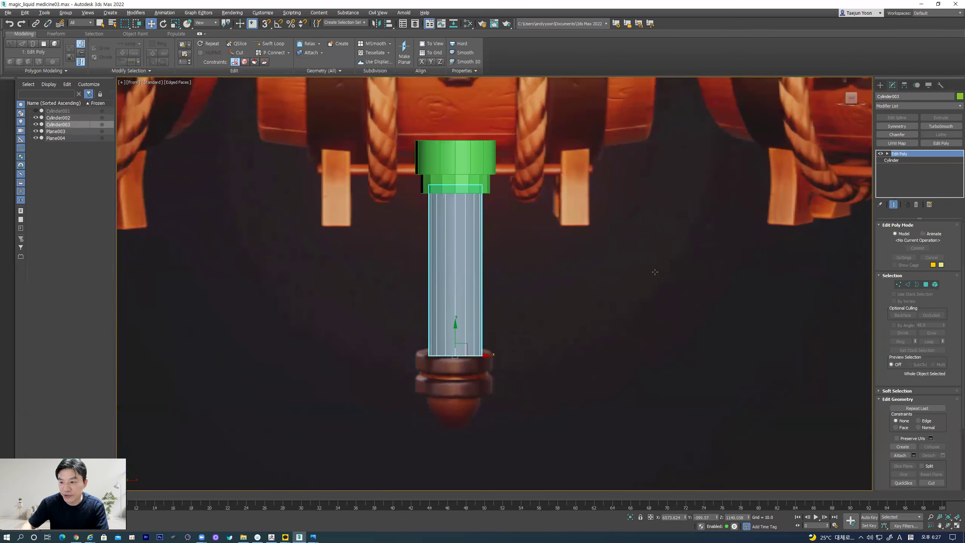
Step: Connect all vertical edges of the handle shaft with one horizontal edge loop at mid height
click(907, 284)
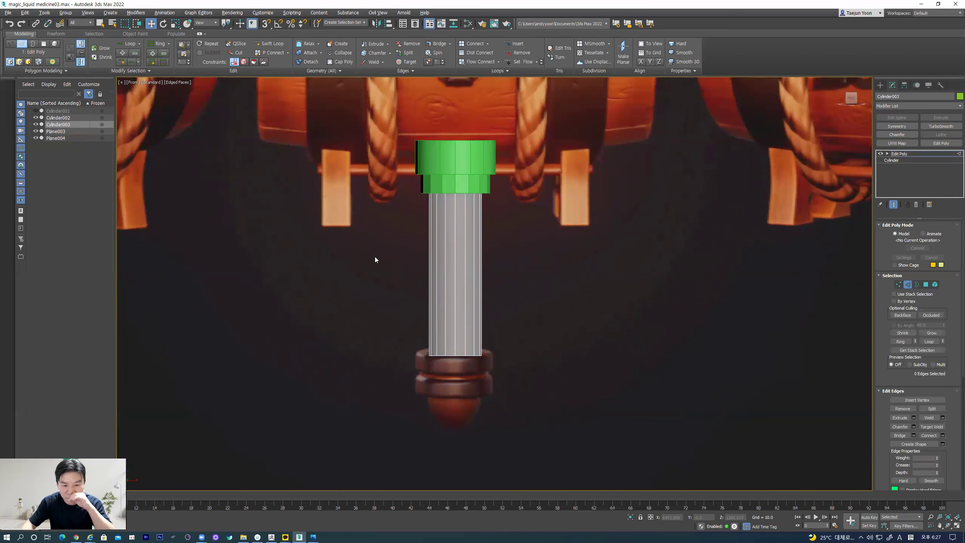
drag(551, 277, 405, 255)
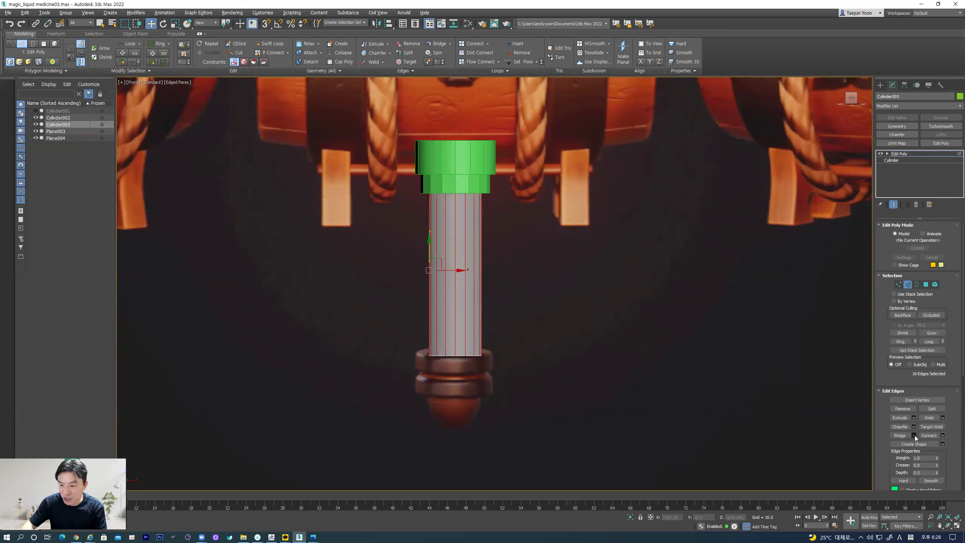
click(943, 435)
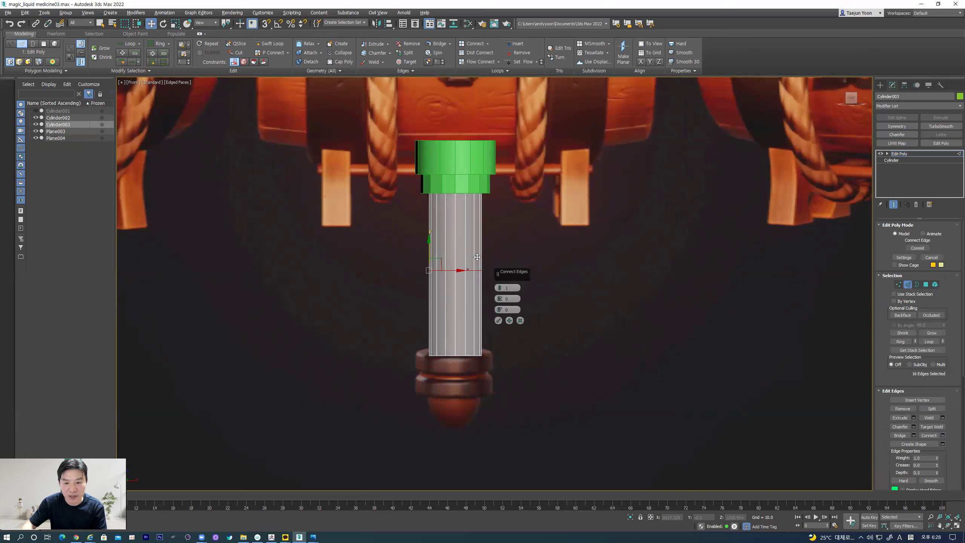
click(520, 320)
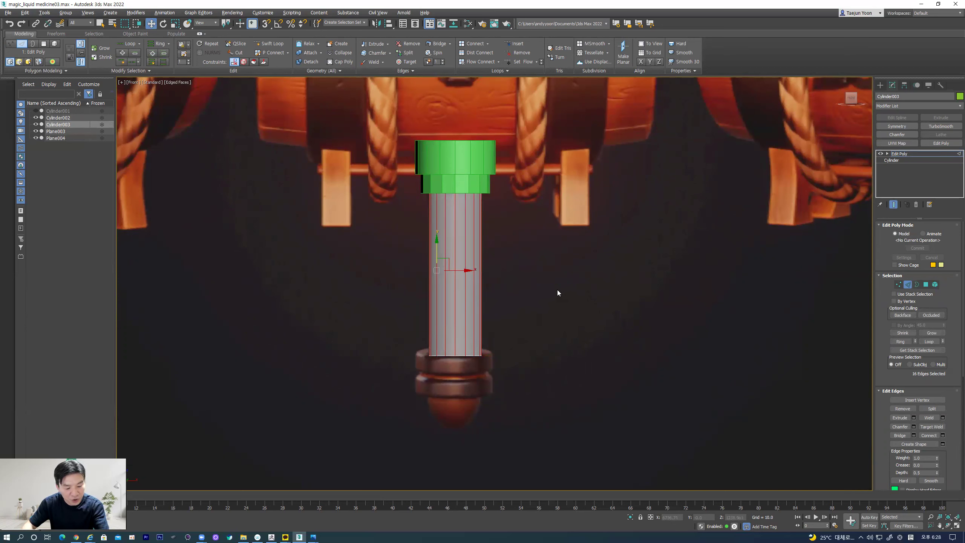
key(ctrl+shift+e)
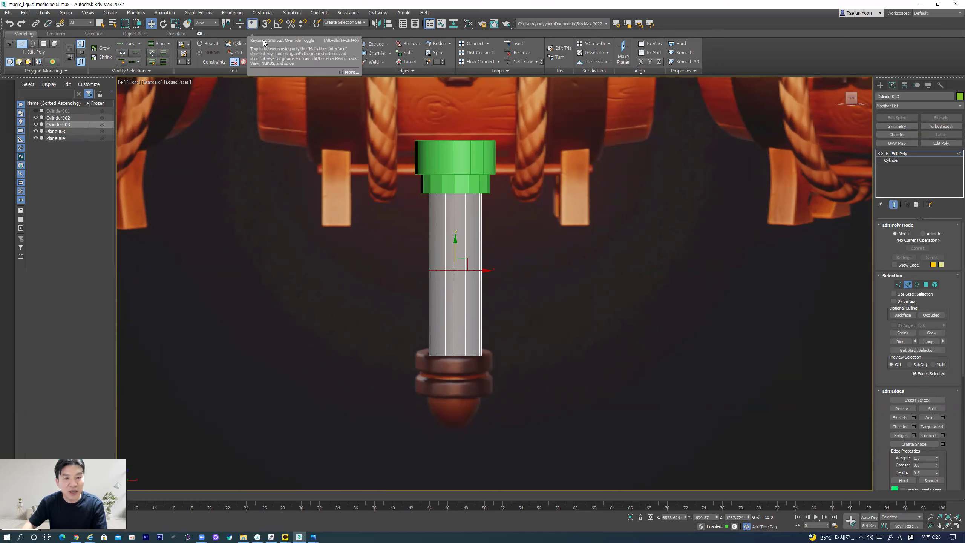
Step: Toggle the keyboard shortcut override off and back on
click(252, 25)
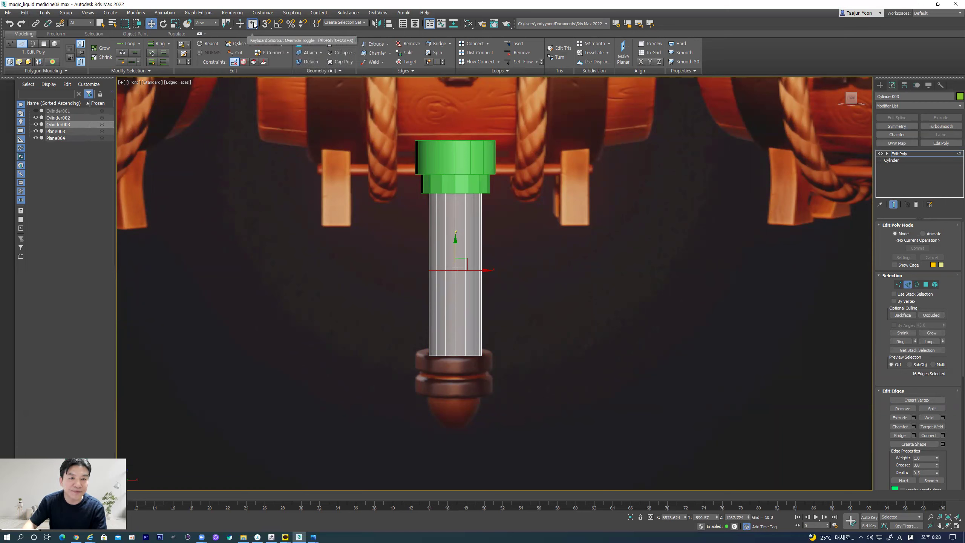
click(251, 24)
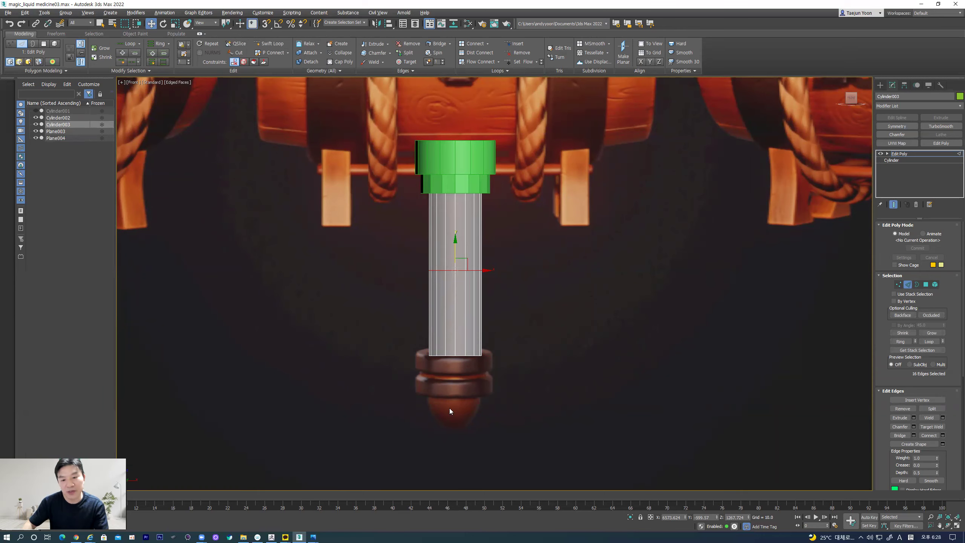
Step: Scale the shaft's middle edge loop inward to narrow the waist to the reference handle's width
scroll(440, 344, up, 4)
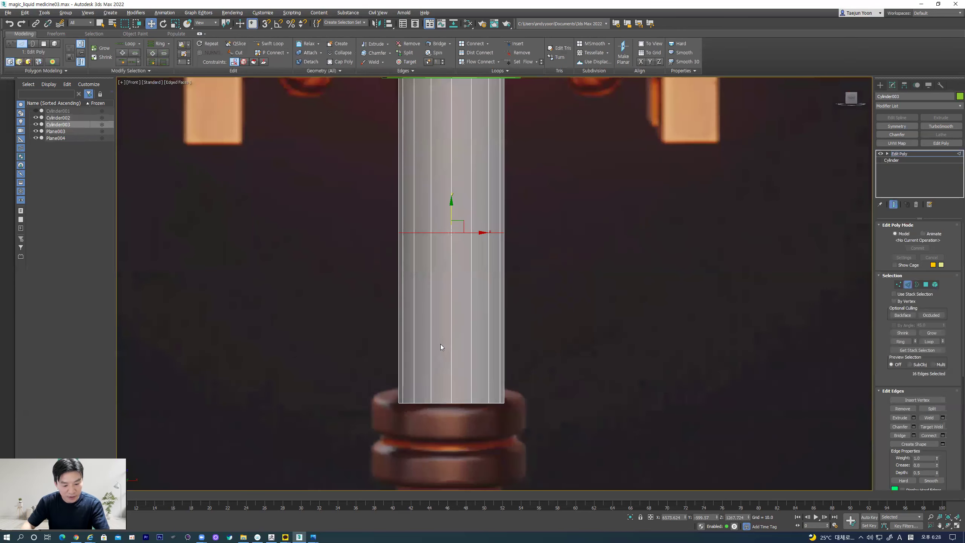
key(r)
drag(457, 228, 448, 238)
scroll(446, 304, down, 3)
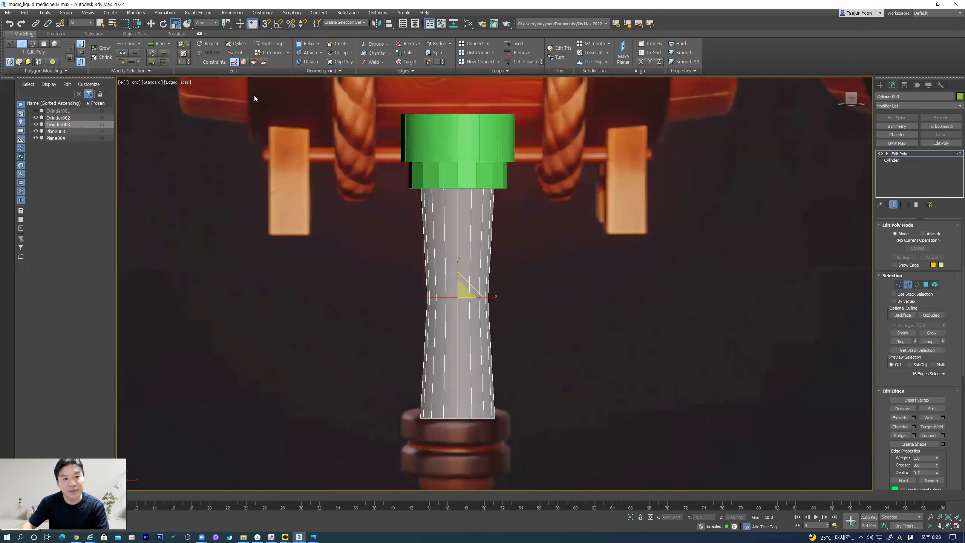
click(151, 23)
middle_drag(410, 216, 411, 231)
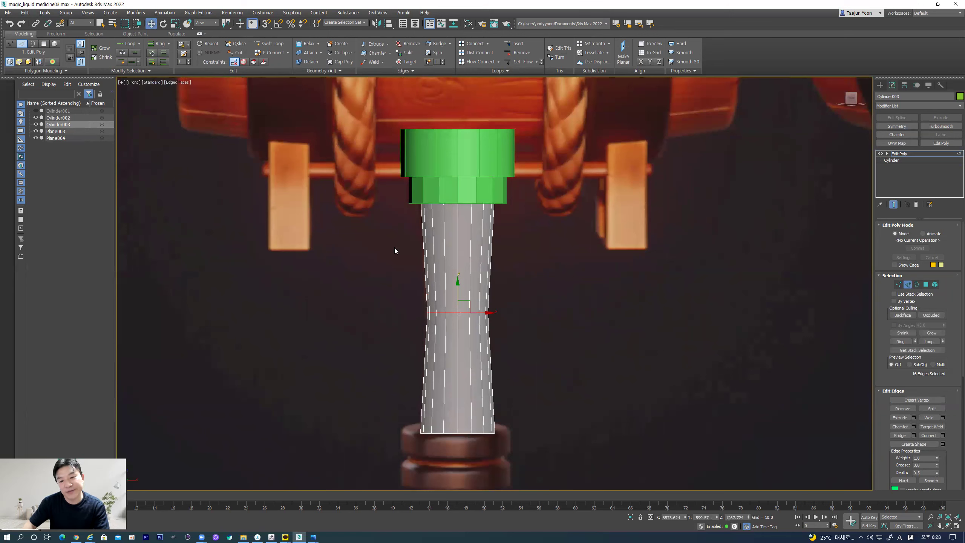
Step: Connect the vertical edges of the shaft's upper half with one horizontal loop and scale it inward to the reference handle's width
drag(512, 255, 556, 273)
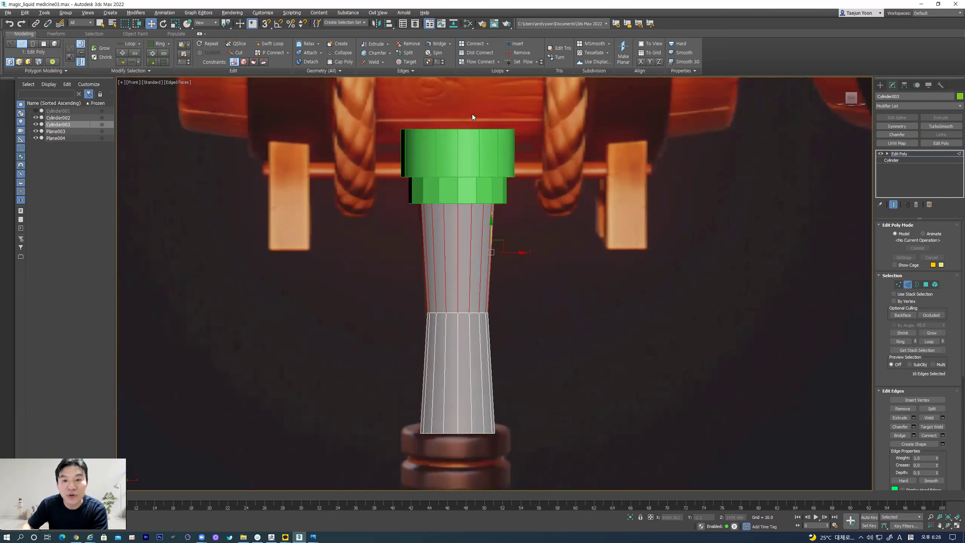
click(484, 67)
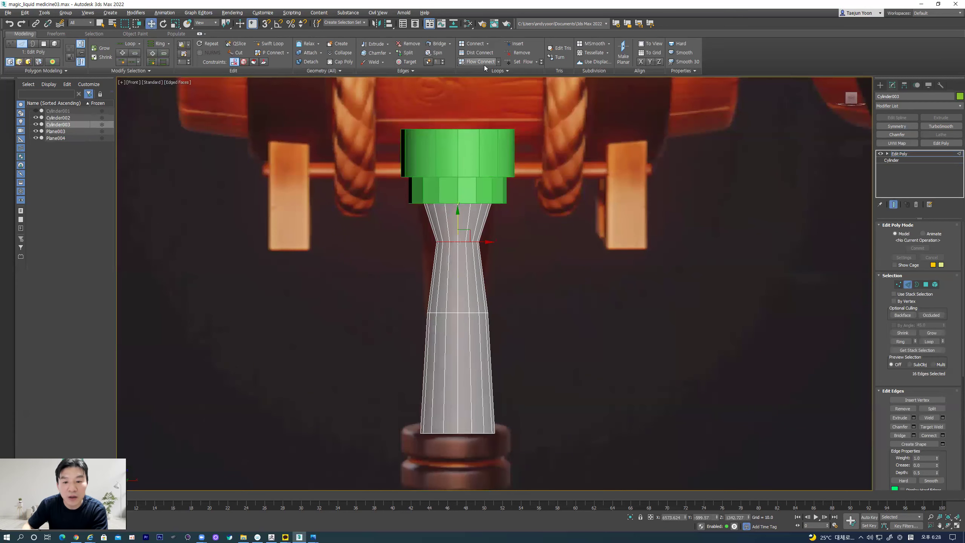
key(ctrl+z)
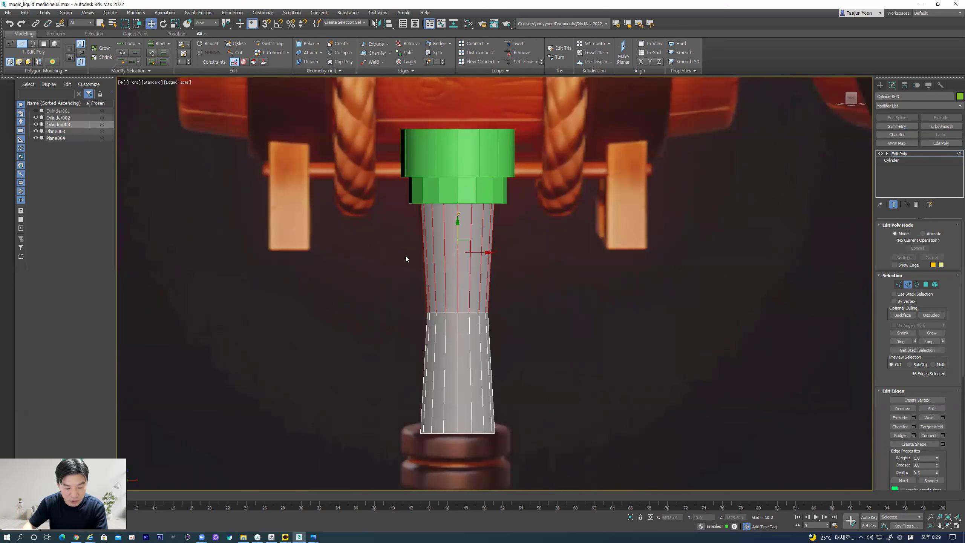
key(ctrl+shift+e)
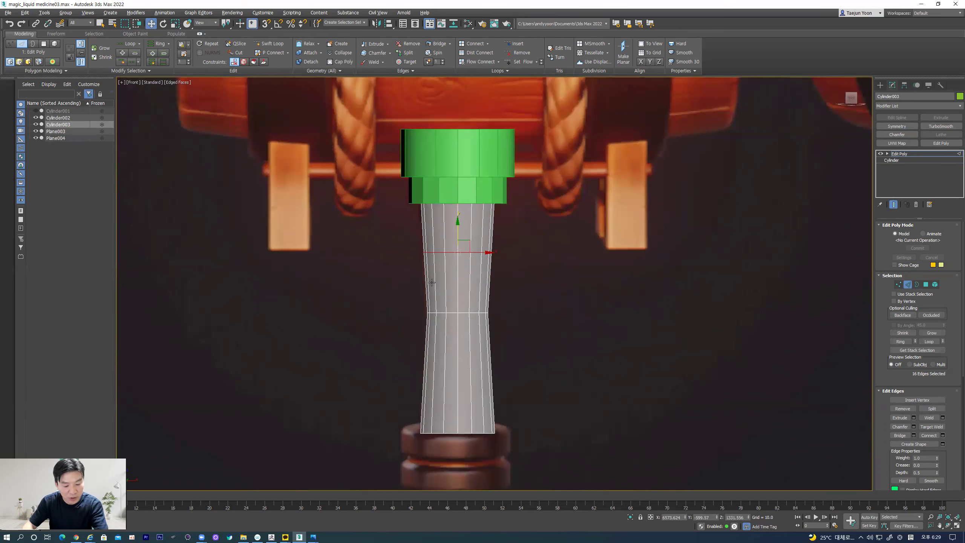
key(r)
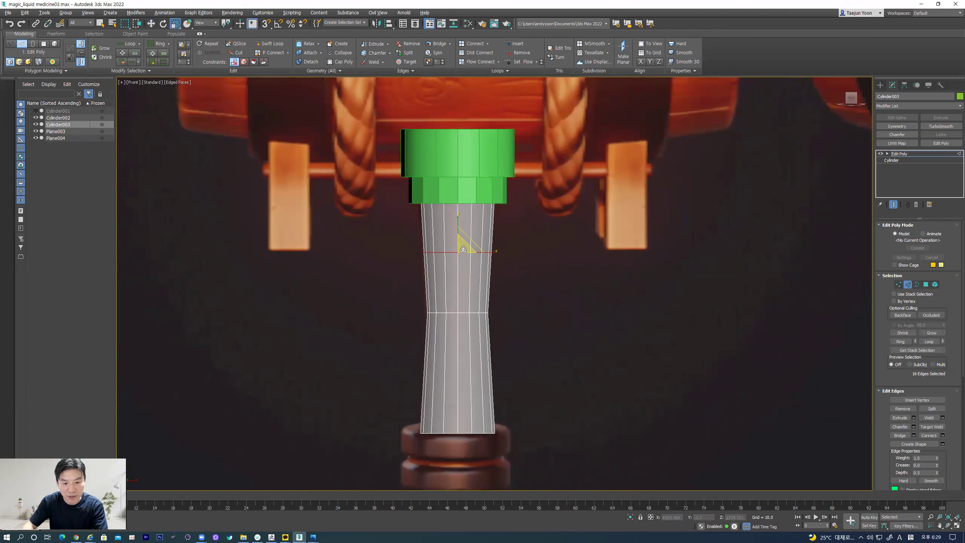
drag(463, 249, 463, 252)
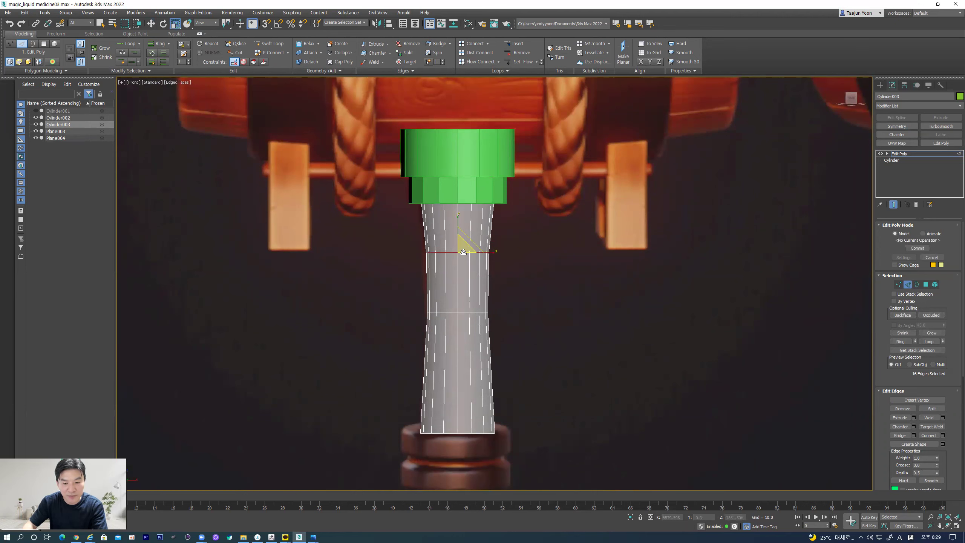
Step: Connect the vertical edges of the shaft's lower half with one horizontal loop and scale it inward to the reference handle's width
drag(374, 356, 572, 377)
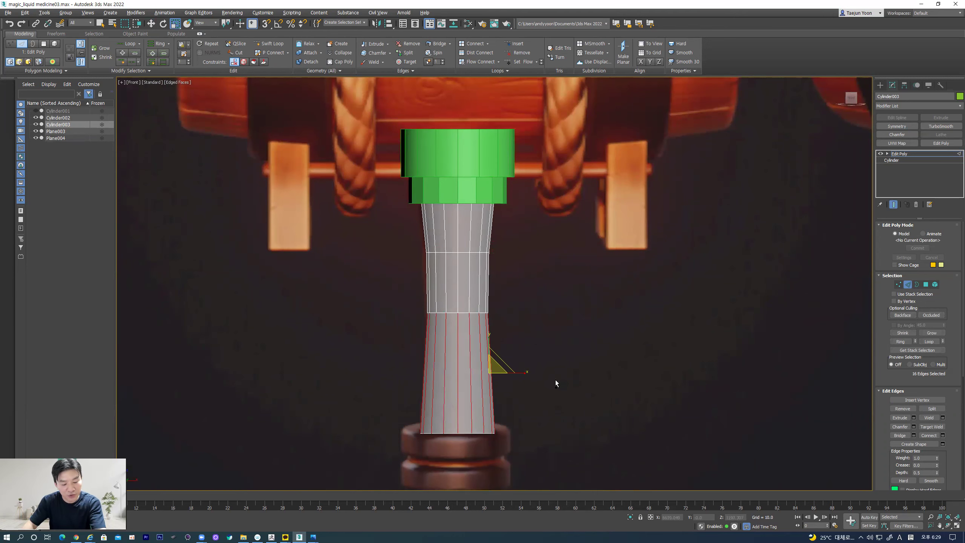
key(ctrl+shift+e)
drag(462, 373, 462, 379)
alt+middle_drag(462, 374, 418, 395)
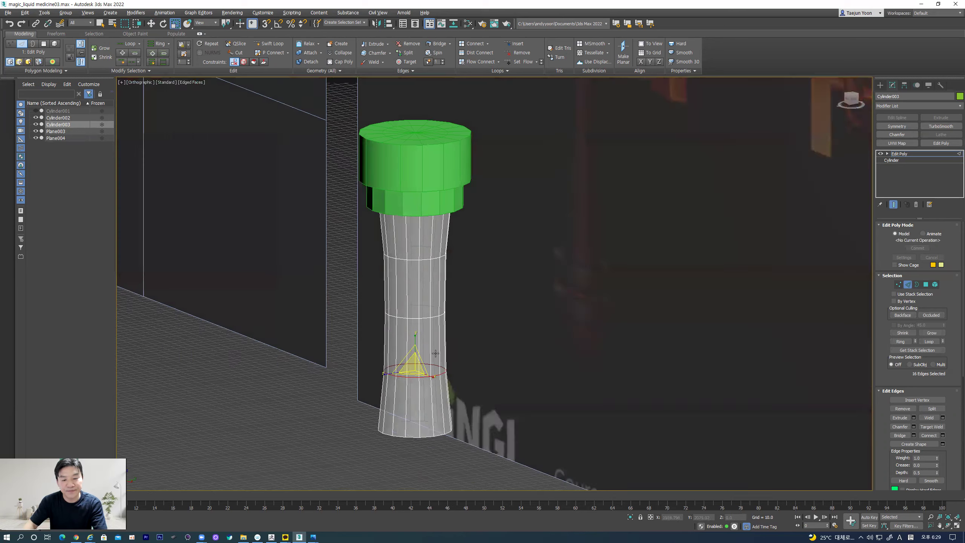
key(f)
middle_drag(447, 352, 459, 309)
scroll(457, 309, up, 2)
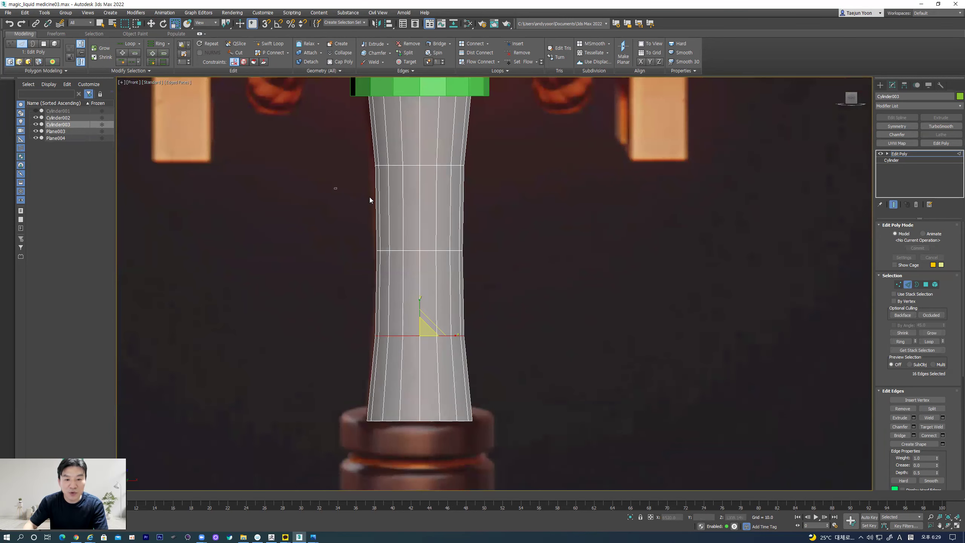
Step: Insert a Flow Connect loop in the shaft section directly above the middle edge loop
drag(551, 198, 551, 200)
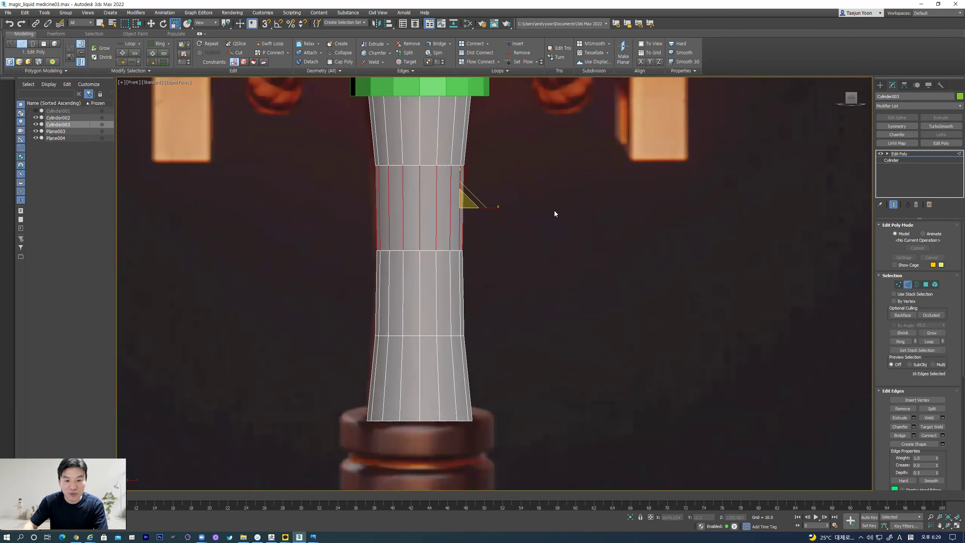
click(479, 61)
key(ctrl+z)
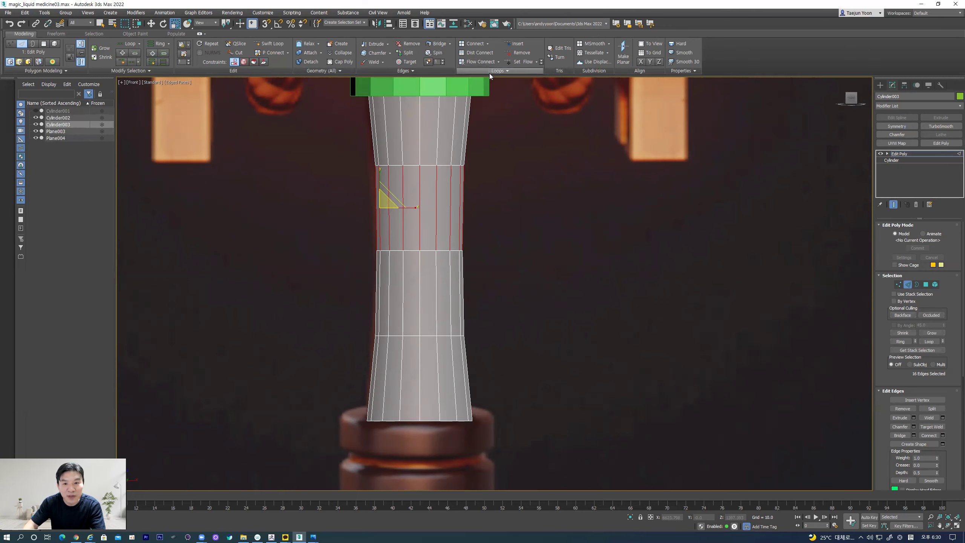
click(479, 62)
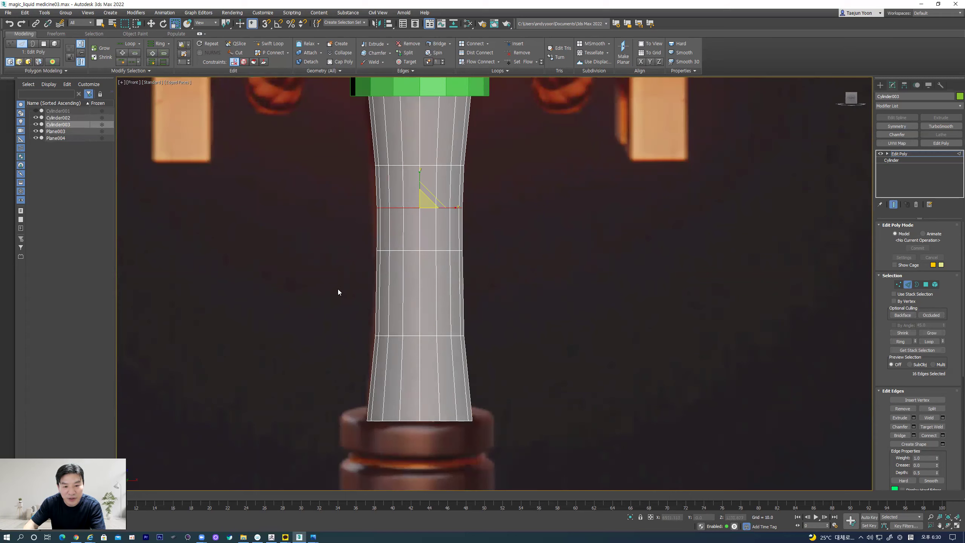
scroll(407, 223, up, 4)
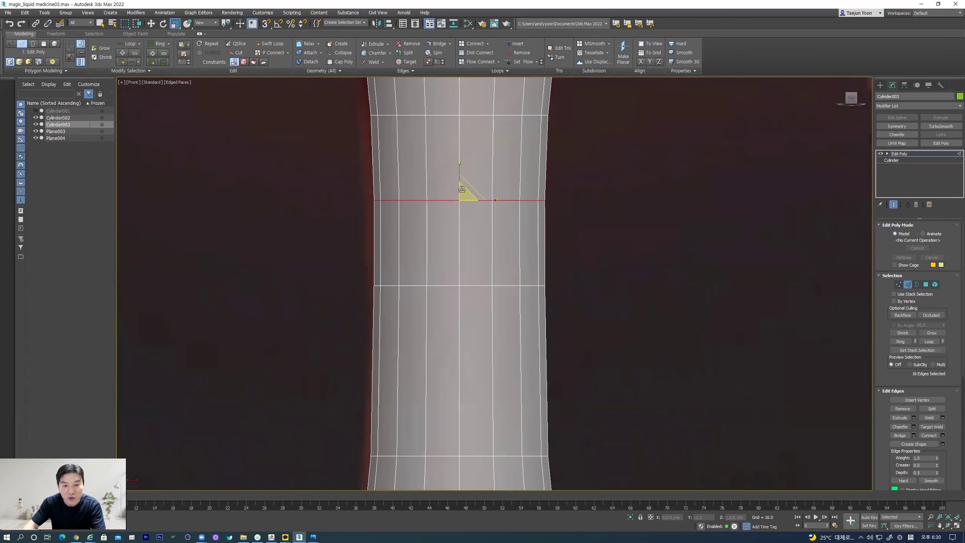
drag(464, 196, 465, 202)
key(ctrl+z)
Step: Insert a Flow Connect loop in the shaft section directly below the middle edge loop
middle_drag(413, 269, 407, 206)
scroll(407, 206, down, 2)
drag(351, 266, 555, 282)
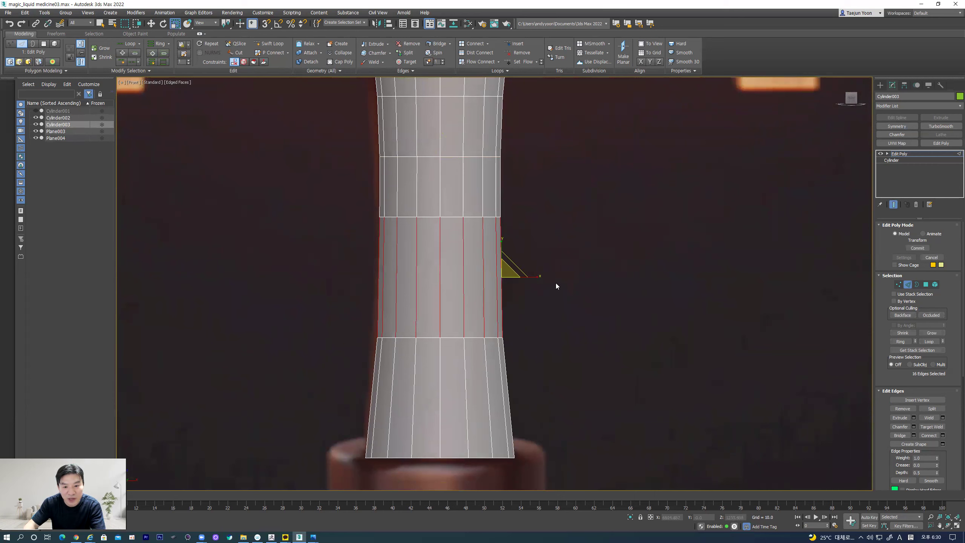
click(475, 62)
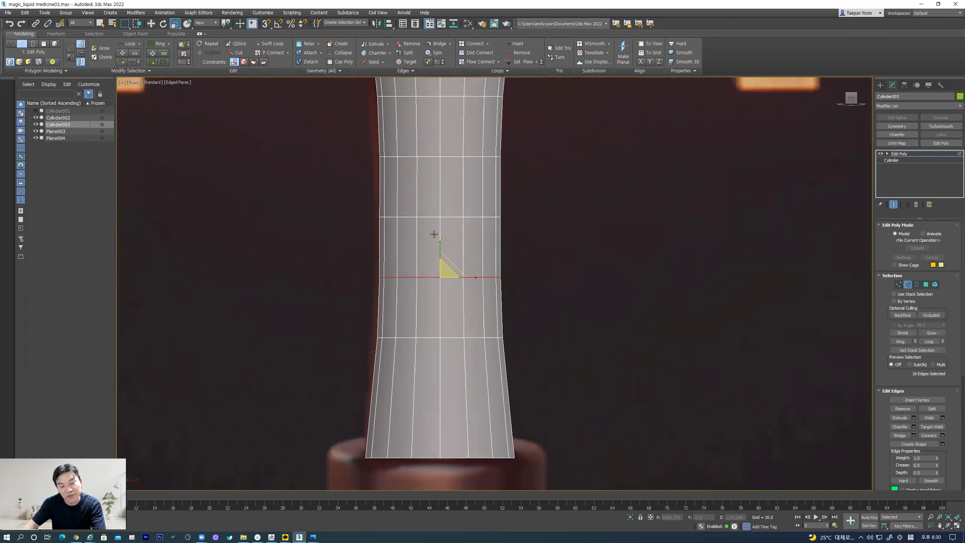
Step: Scale the shaft's middle edge loop slightly inward and remove the two loops directly above and below it
double_click(448, 217)
drag(448, 217, 449, 216)
click(472, 277)
double_click(472, 276)
key(ctrl+BackSpace)
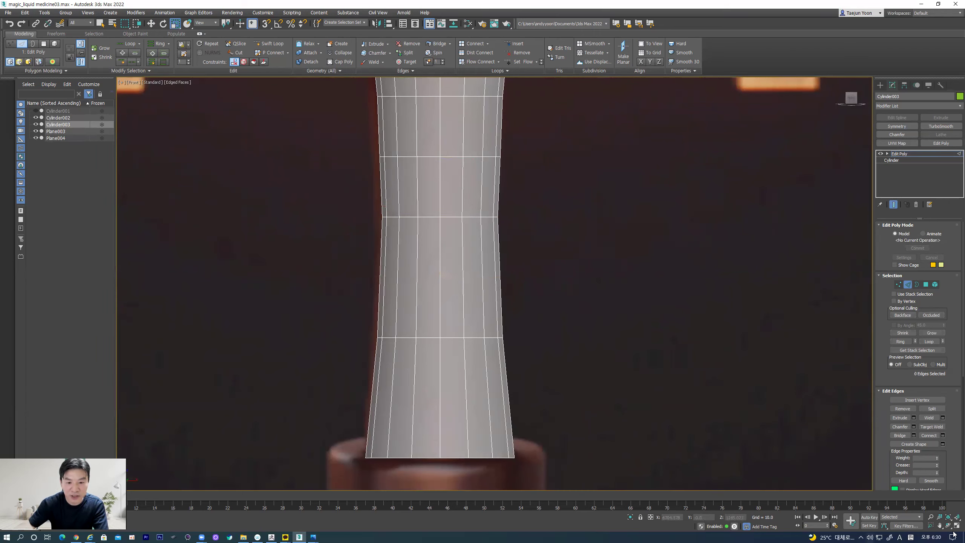
double_click(448, 157)
key(ctrl+BackSpace)
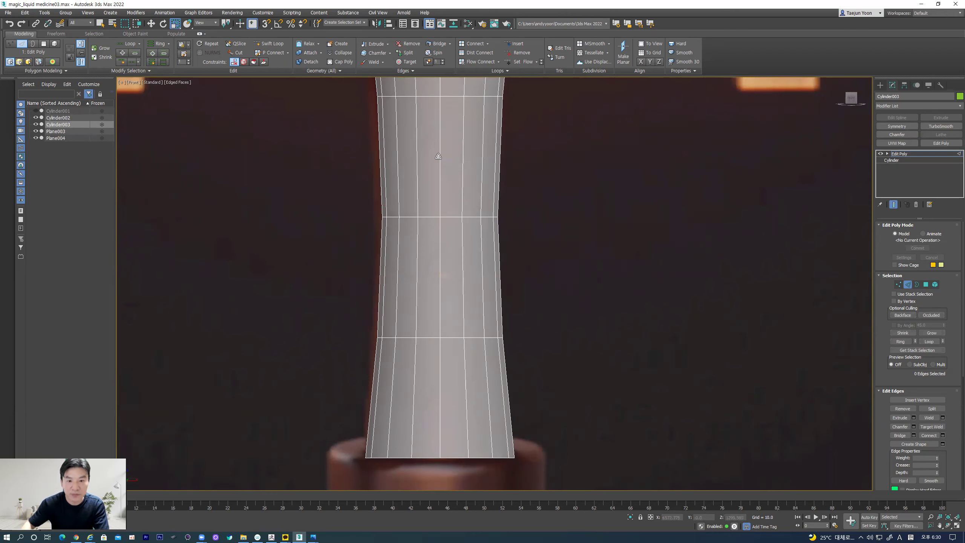
Step: Insert one new horizontal edge loop in each of the two shaft sections adjoining the narrowed middle loop
drag(354, 140, 527, 159)
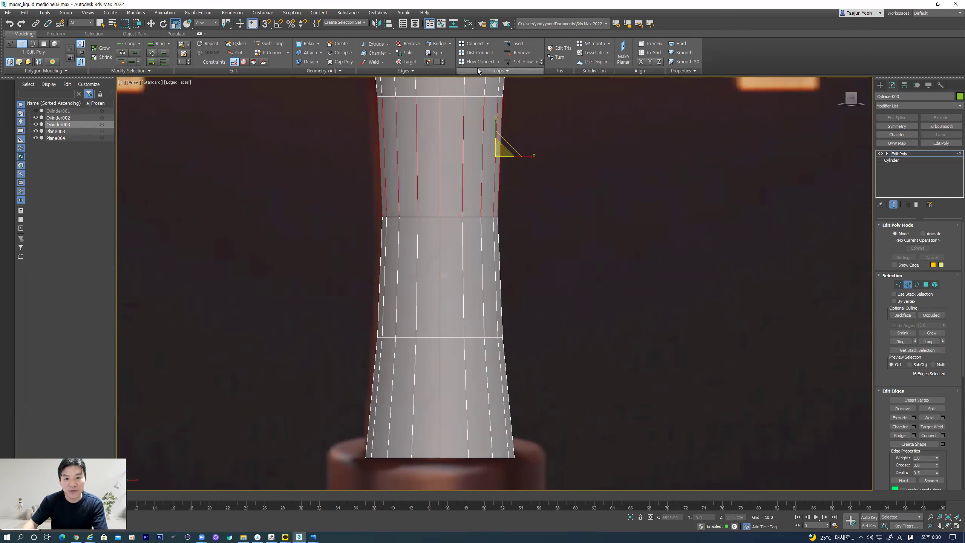
click(464, 292)
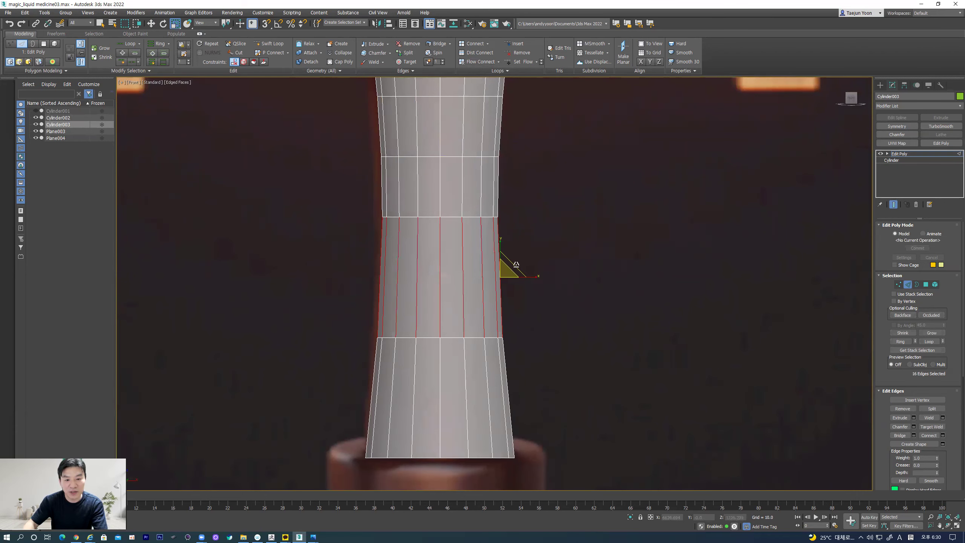
key(ctrl+shift+e)
scroll(456, 233, down, 3)
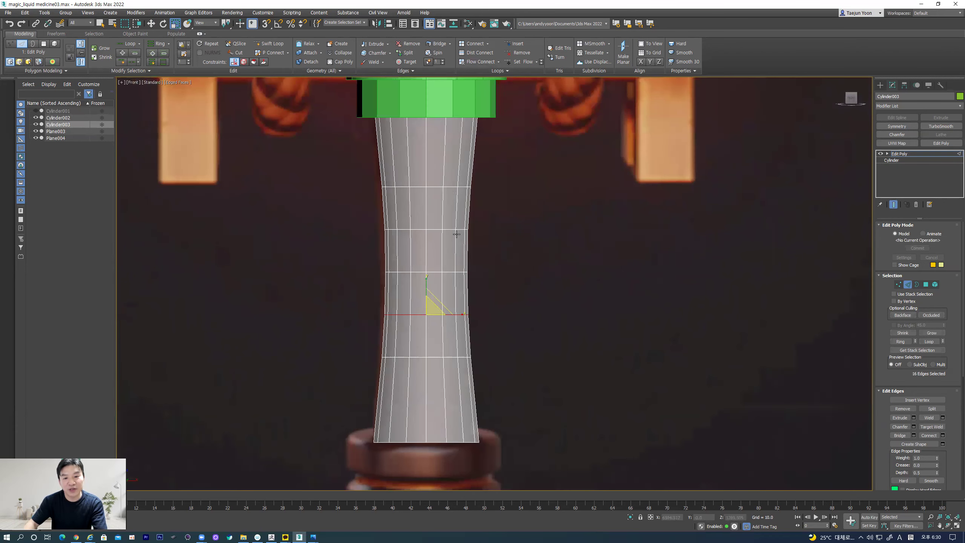
Step: Delete the polygon capping the bottom end of the handle shaft
click(565, 380)
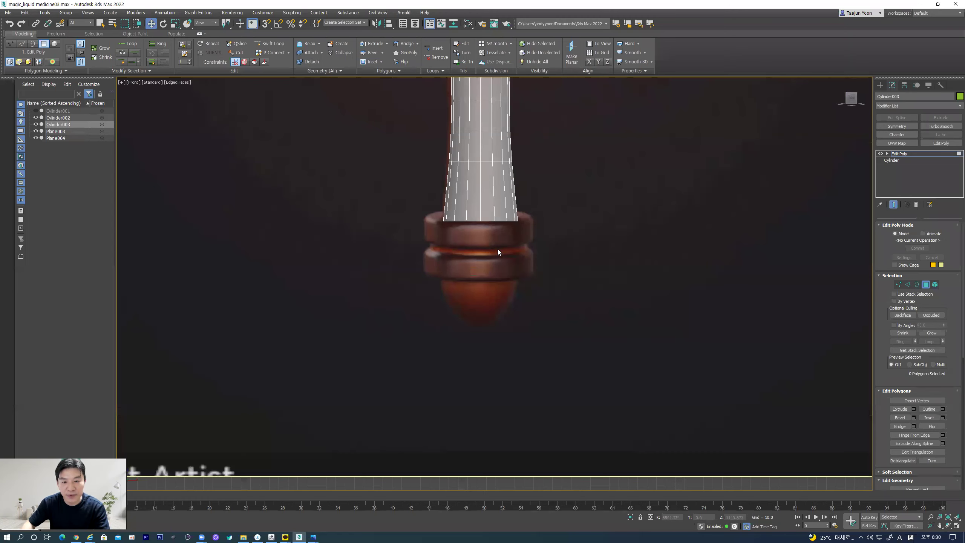
scroll(495, 252, up, 2)
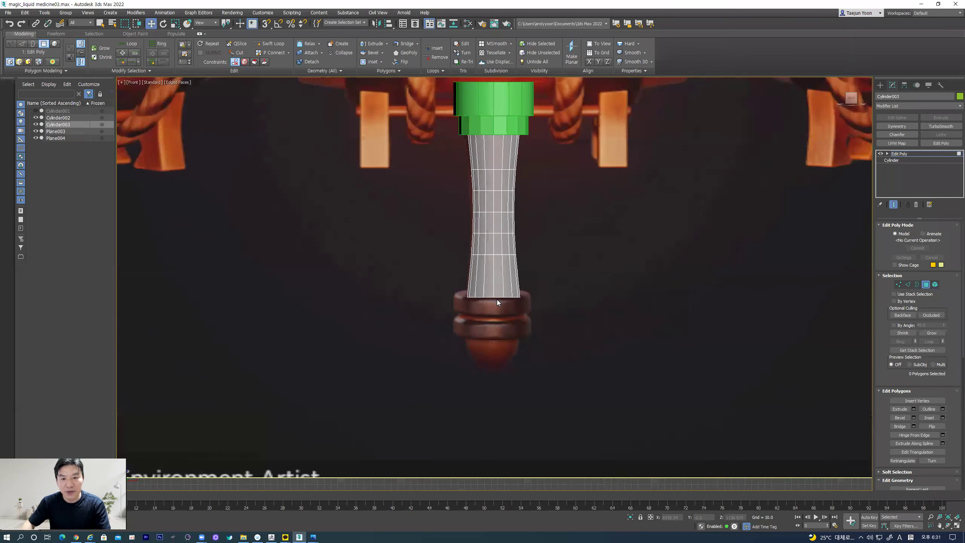
scroll(497, 300, down, 2)
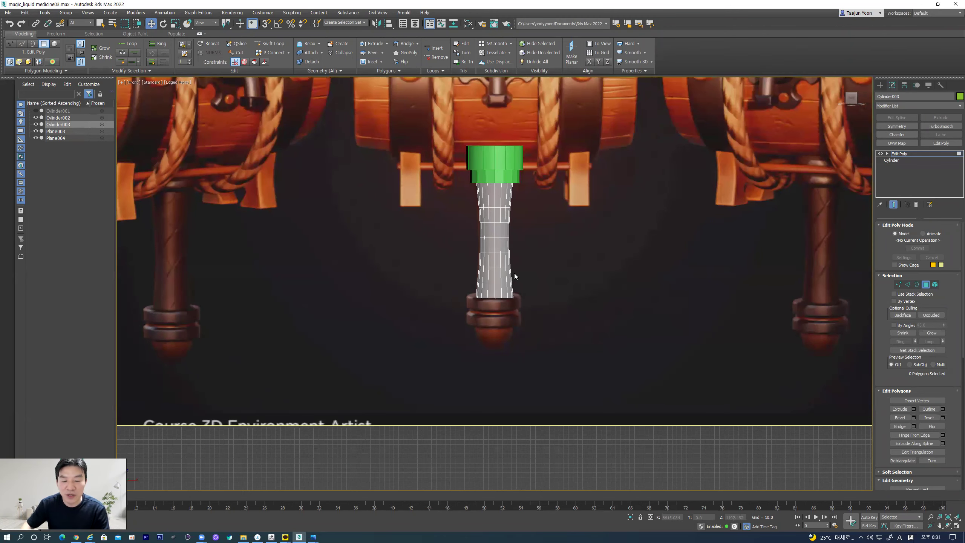
alt+middle_drag(525, 286, 512, 232)
scroll(513, 233, up, 3)
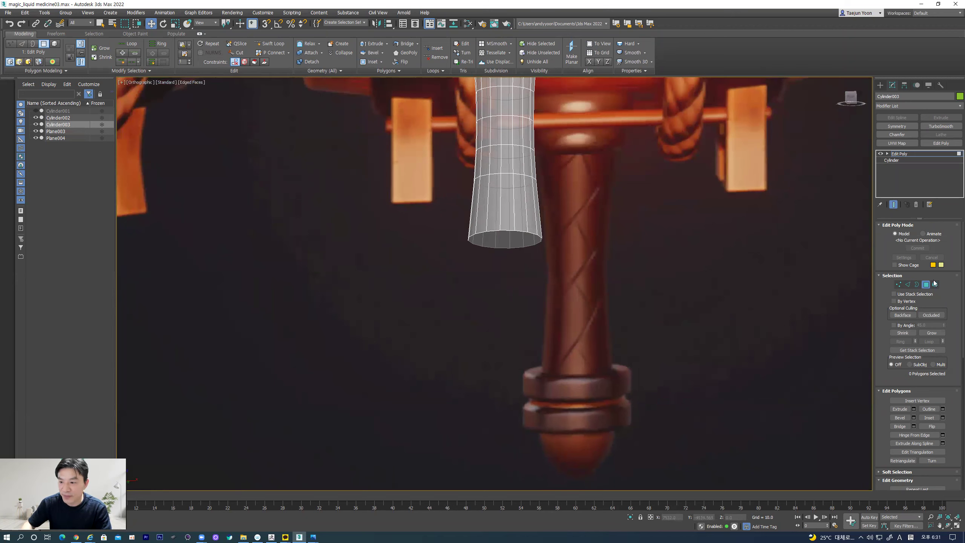
Step: Extrude the shaft's open bottom border down to the tip of the reference pommel and collapse it to a single point
click(917, 284)
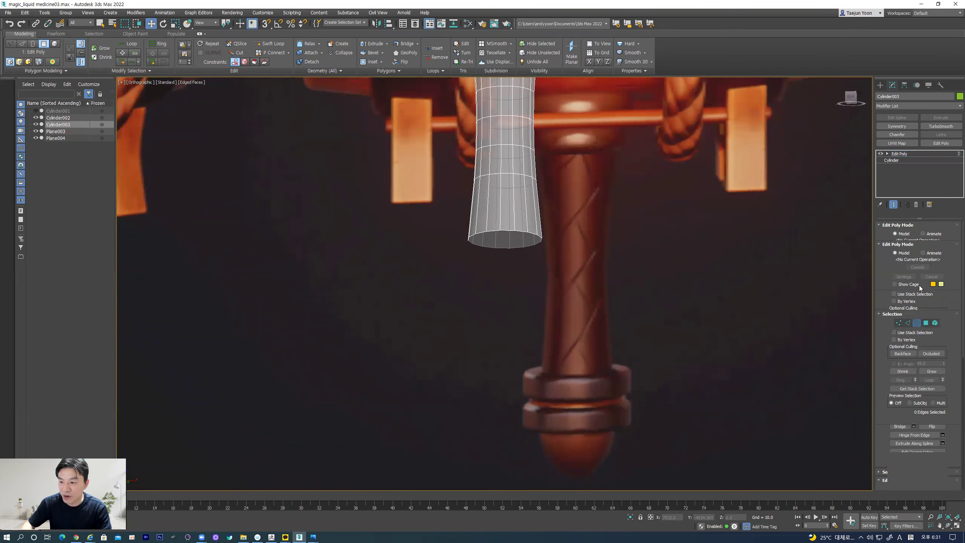
click(529, 234)
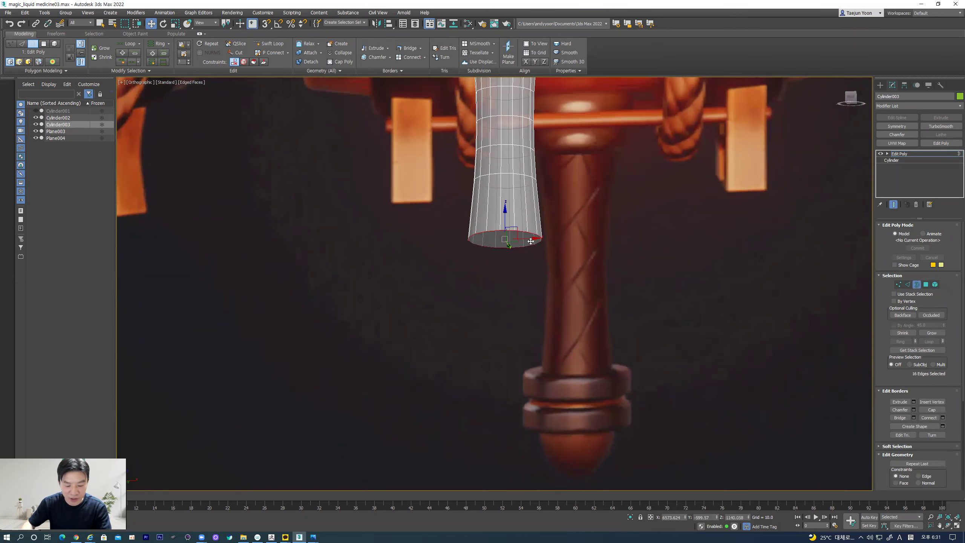
key(f)
scroll(532, 266, up, 4)
middle_drag(532, 267, 516, 170)
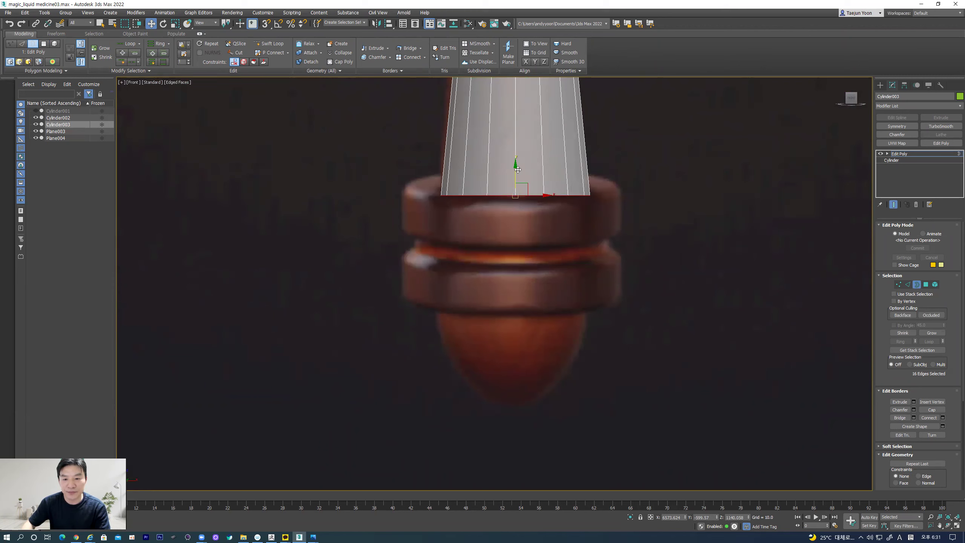
shift+drag(516, 169, 531, 392)
alt+middle_drag(562, 395, 595, 355)
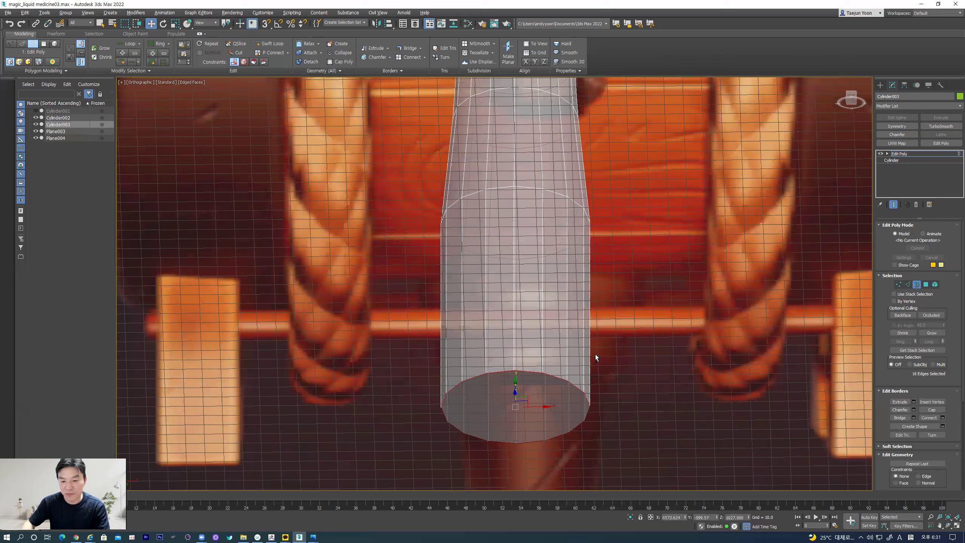
key(shift+z)
scroll(953, 353, down, 4)
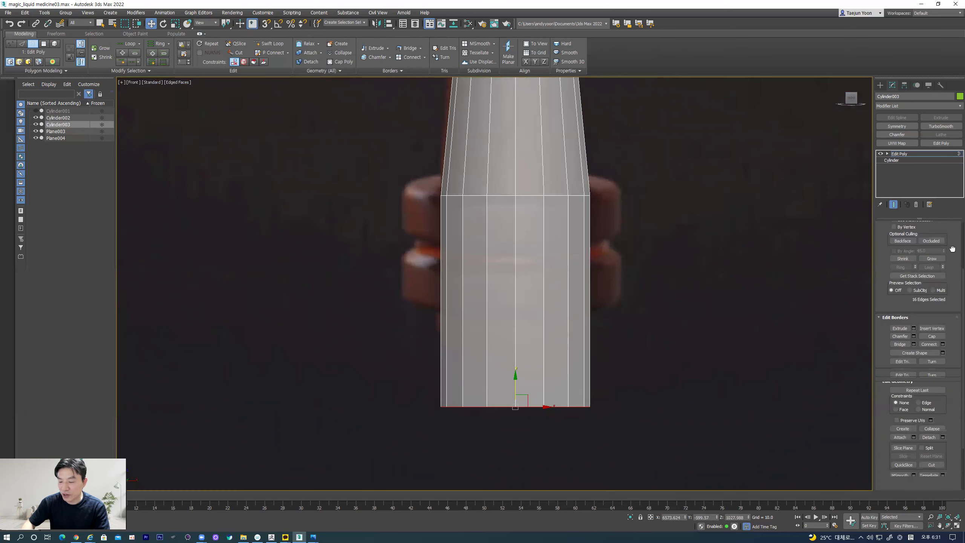
click(931, 381)
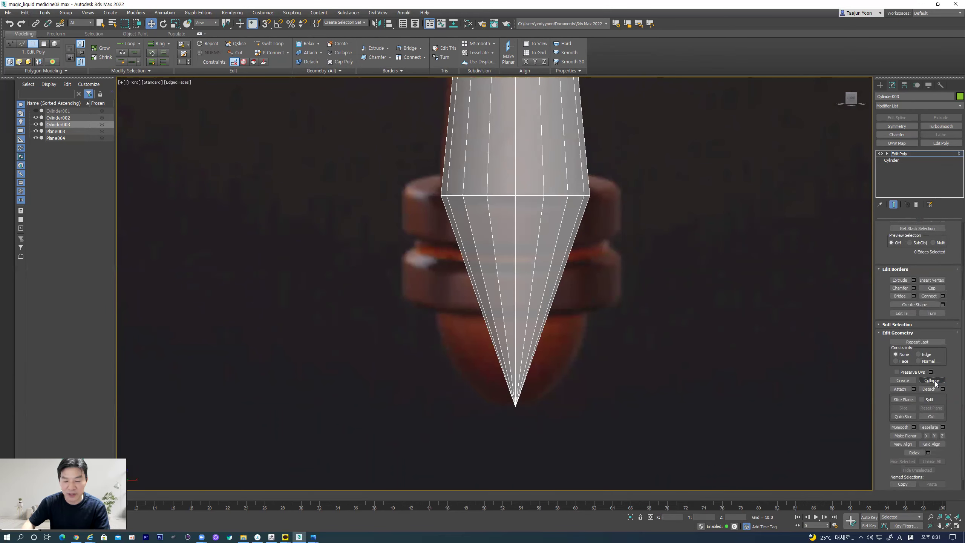
Step: Connect the tapered end's edges with one loop, lower it towards the tip, and scale it outward to the reference pommel's width
middle_drag(592, 360, 606, 338)
key(2)
drag(406, 299, 671, 319)
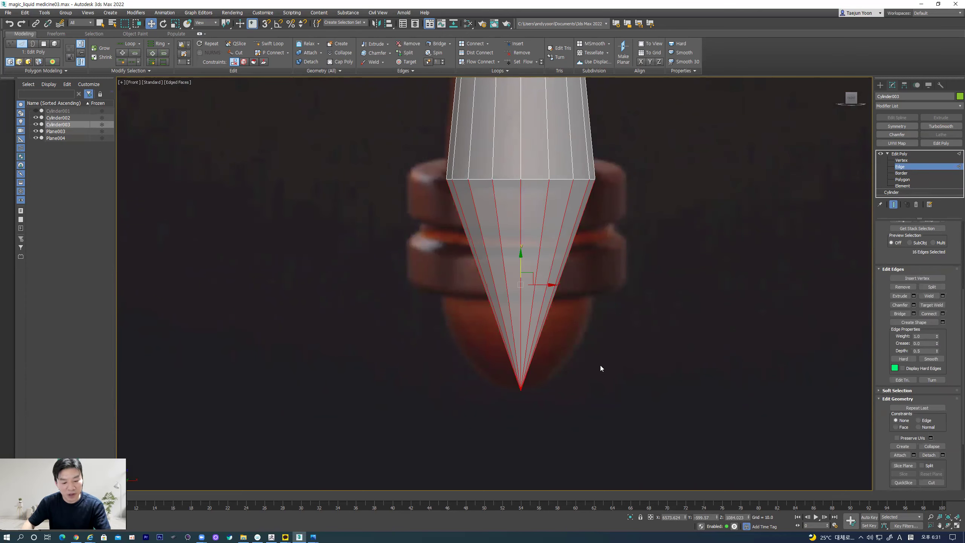
key(ctrl+shift+e)
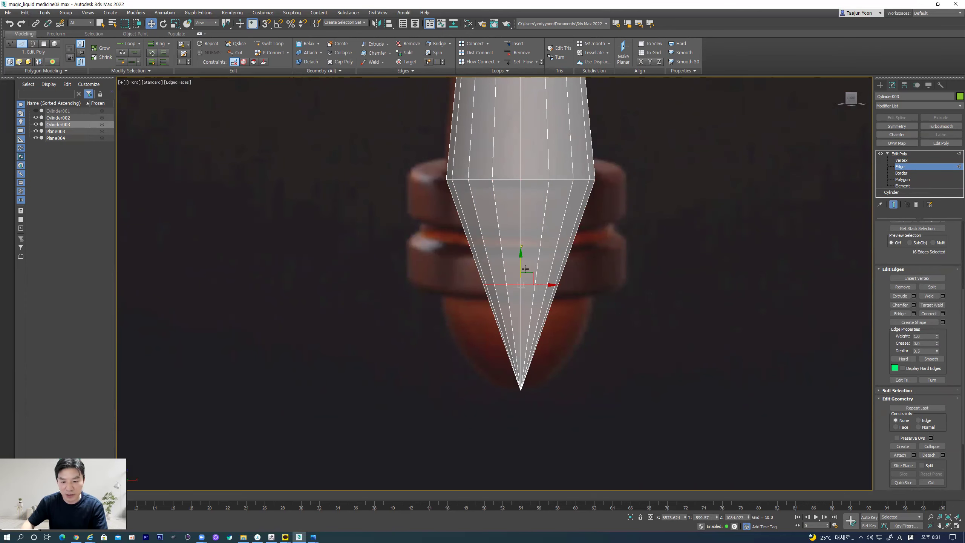
drag(521, 259, 521, 307)
key(r)
drag(525, 328, 524, 292)
Step: Connect the edges between the lowest loop and the tip with another loop and scale it outward to round the pommel end
drag(441, 357, 607, 369)
key(ctrl+shift+e)
drag(524, 357, 523, 342)
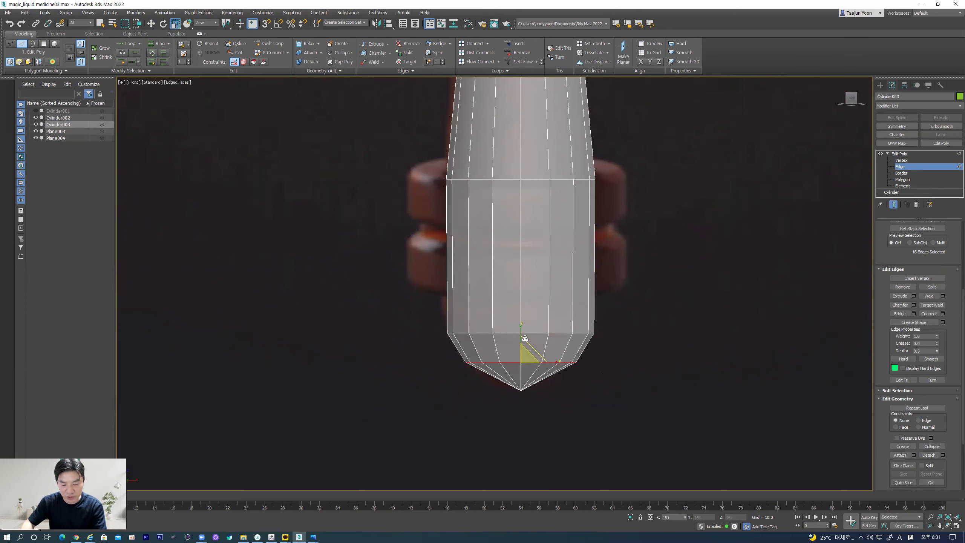
Step: Use Flow Connect to add three curved edge loops in the tall band directly above the handle's rounded pommel end
middle_drag(490, 309, 499, 376)
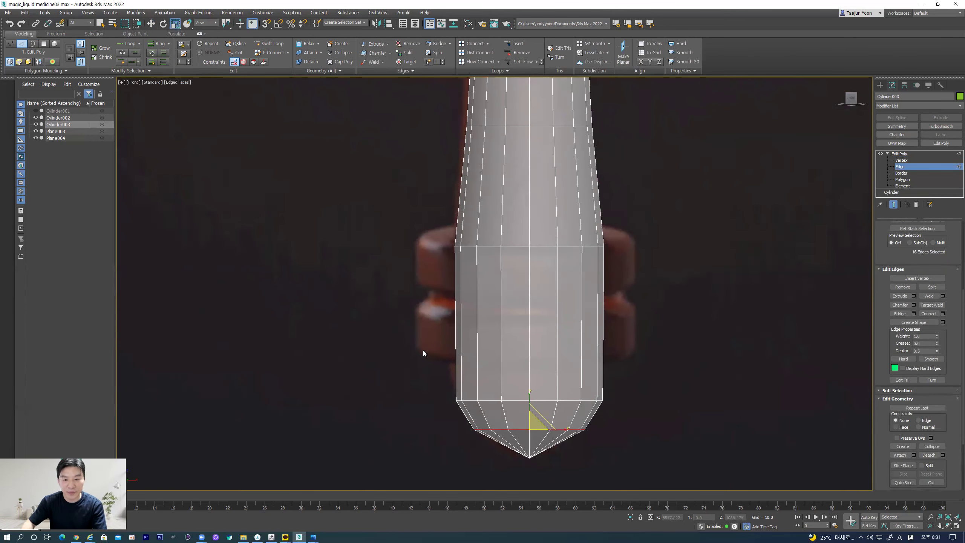
click(598, 356)
click(479, 61)
click(603, 362)
click(480, 61)
click(602, 381)
click(481, 62)
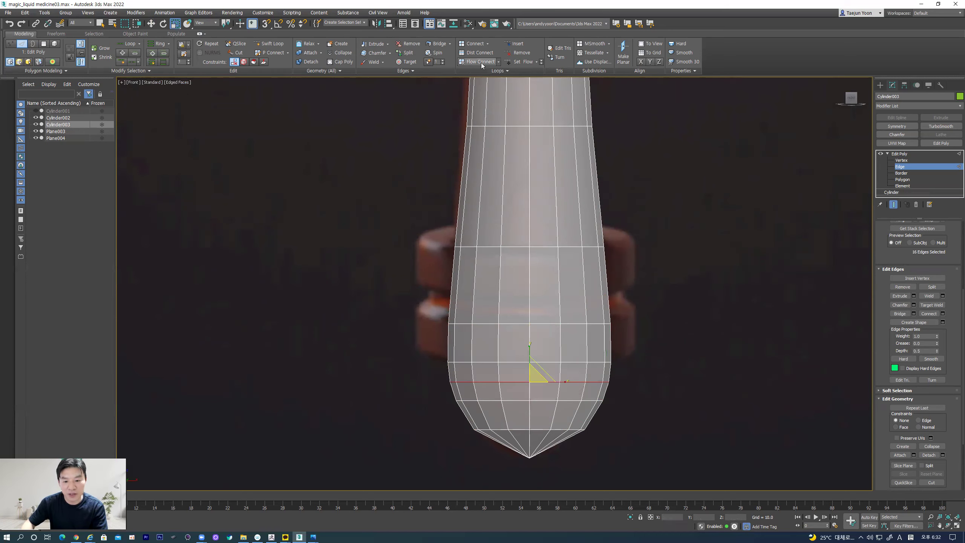
Step: Flow Connect the vertical edges of the pommel's widest band and of the lowest full band above the tip cone, adding one loop to each
drag(436, 341, 671, 343)
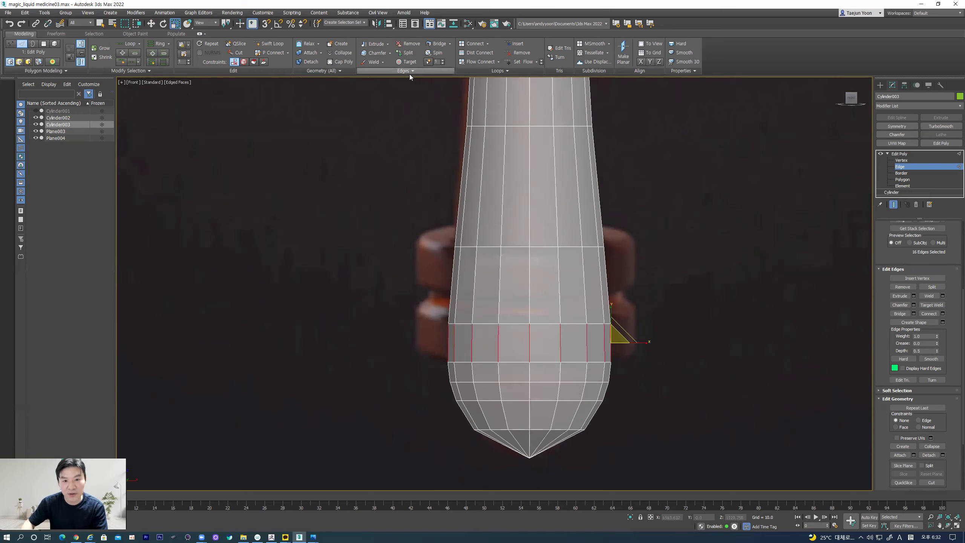
click(474, 62)
middle_drag(450, 419, 441, 318)
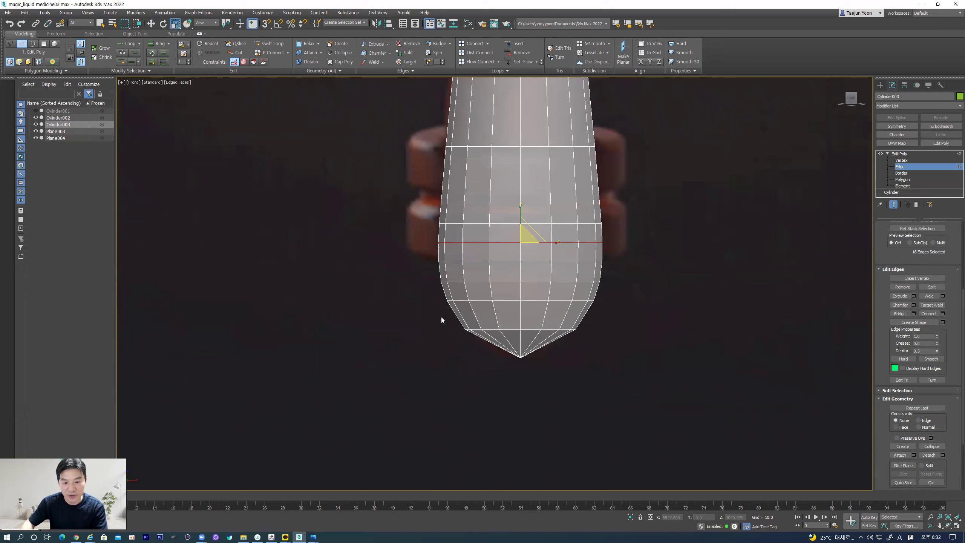
drag(634, 315, 426, 317)
click(478, 62)
Step: Flow Connect the edges running to the pommel tip, and add another flow loop in the band directly above the new one
scroll(456, 308, up, 3)
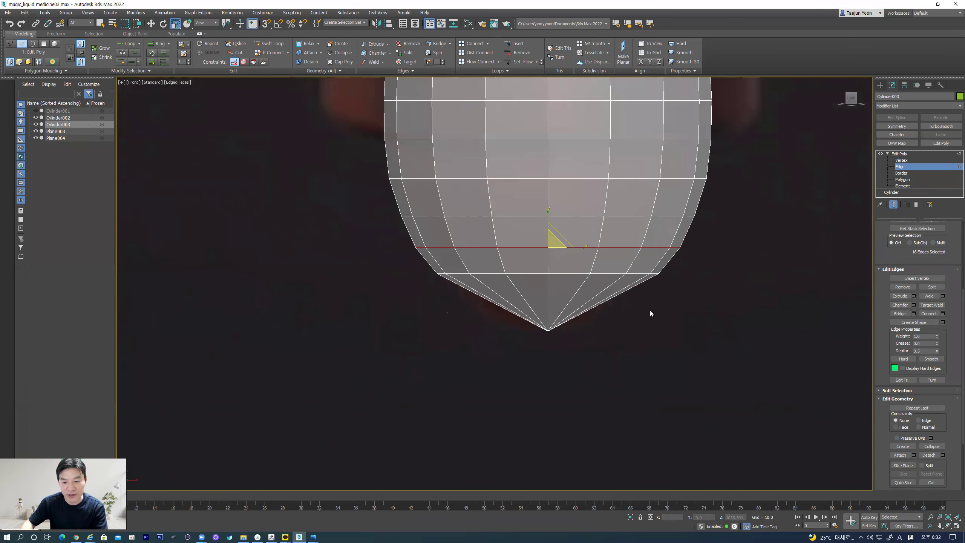
key(ctrl+z)
click(476, 55)
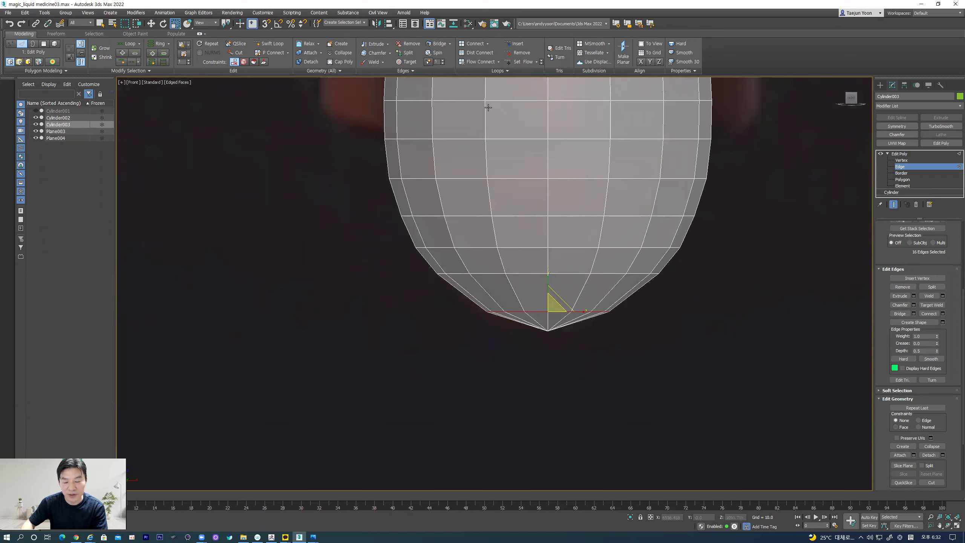
click(580, 293)
key(alt+r)
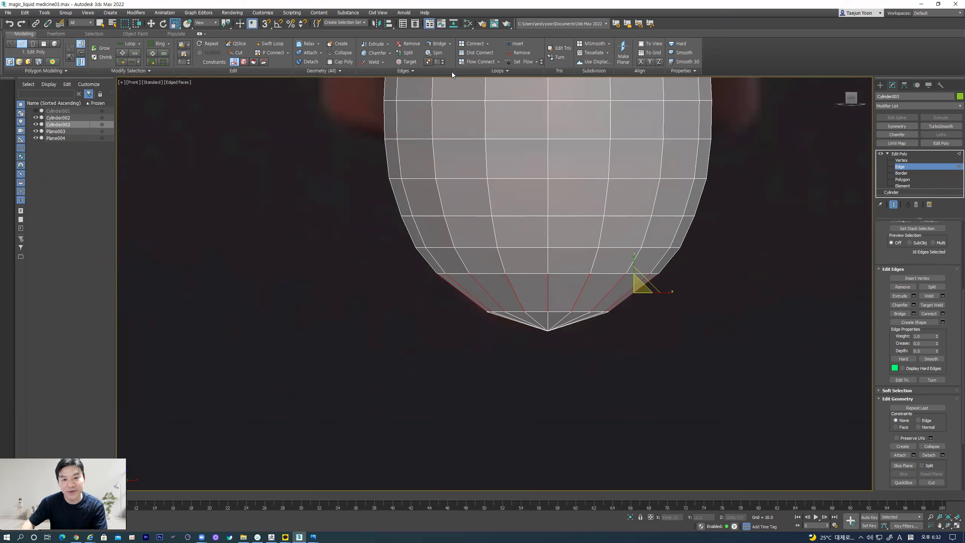
click(475, 62)
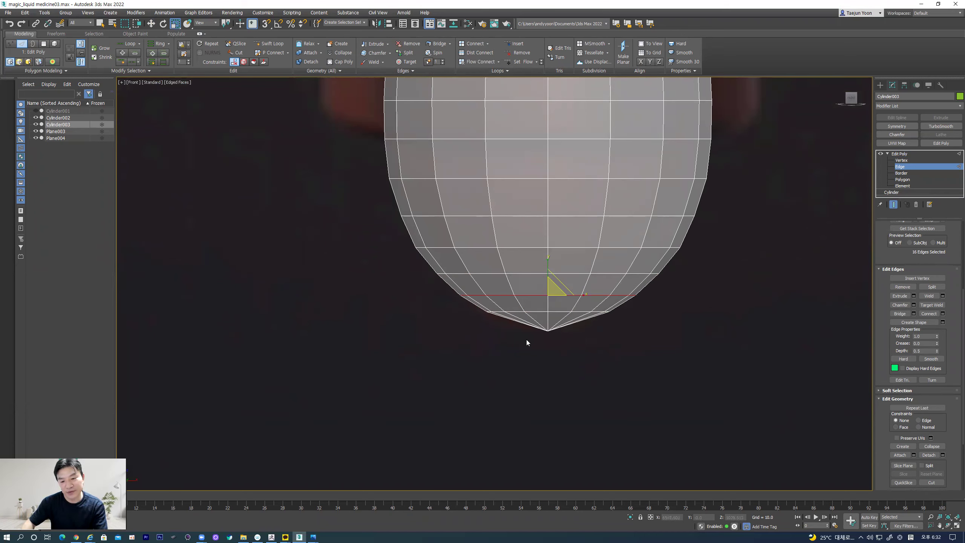
Step: Flow Connect the last ring of edges meeting at the pommel tip to round it off, and clear the selection
key(ctrl+z)
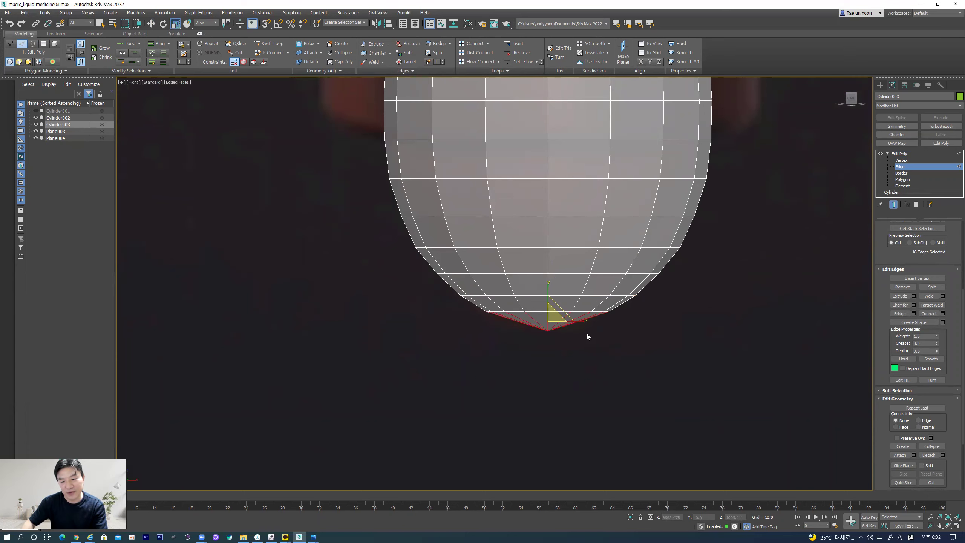
click(478, 62)
click(642, 378)
scroll(614, 384, down, 5)
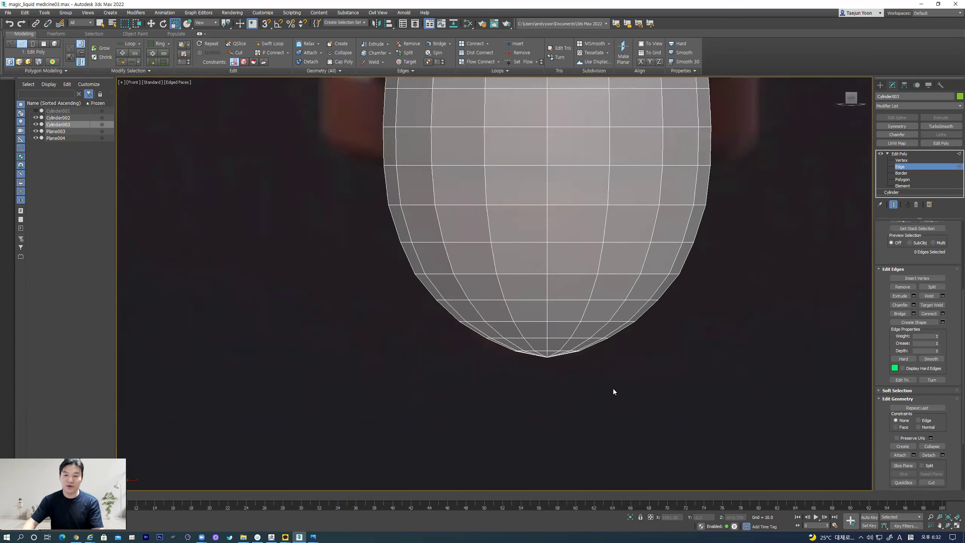
Step: Leave edge editing and move the whole handle sideways along X, clear of the reference handle for comparison
scroll(556, 369, up, 2)
middle_drag(555, 369, 399, 377)
key(2)
key(w)
drag(453, 142, 452, 93)
key(ctrl+z)
drag(479, 173, 686, 173)
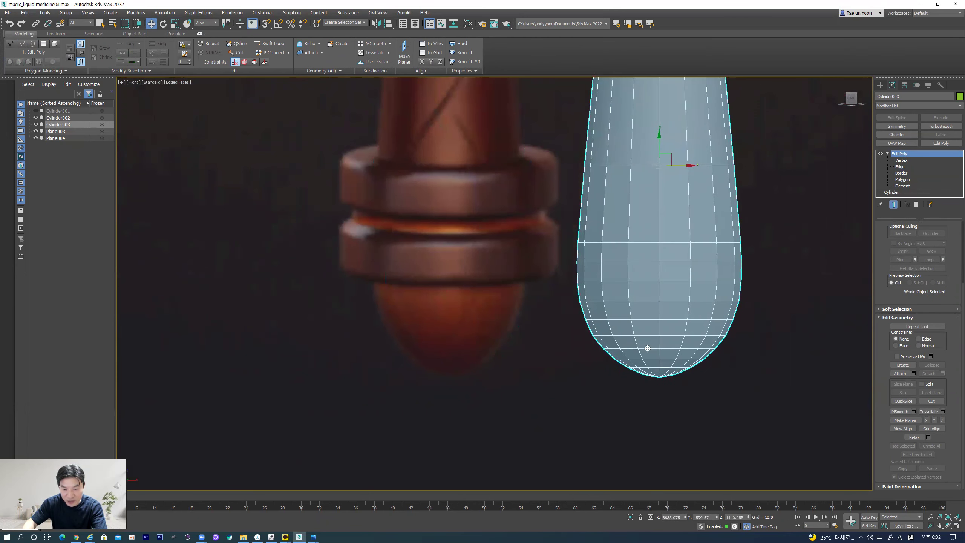
middle_drag(663, 215, 592, 225)
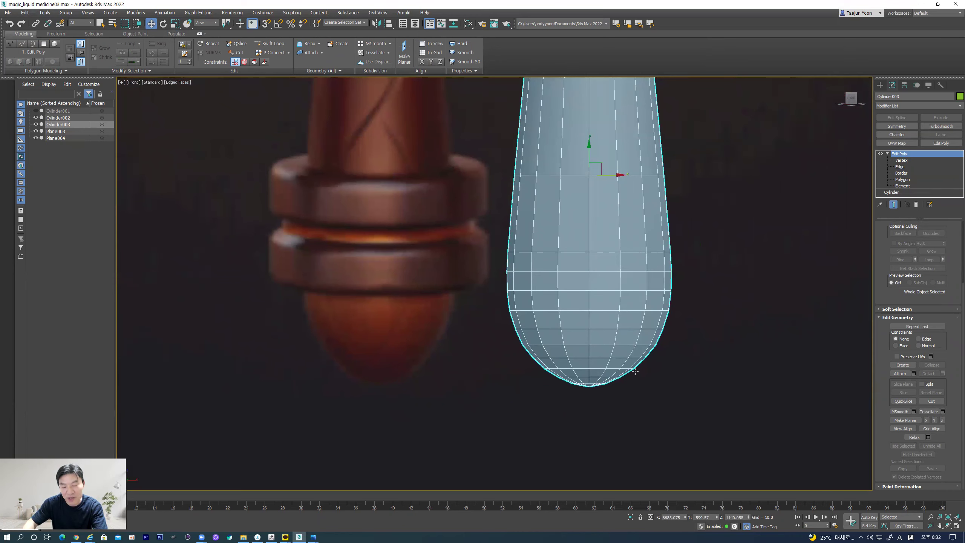
middle_drag(613, 364, 564, 362)
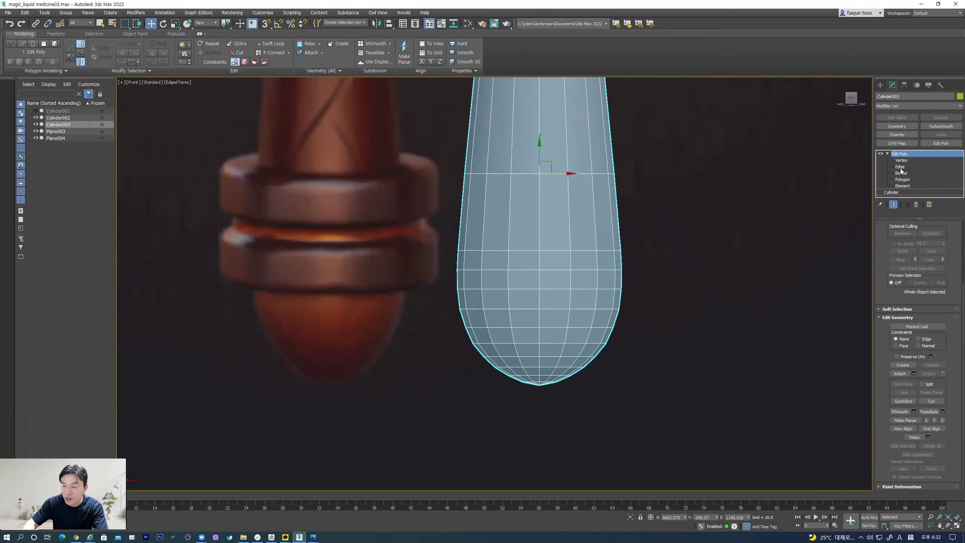
key(4)
middle_drag(567, 323, 504, 364)
key(1)
scroll(504, 363, down, 3)
drag(611, 430, 612, 430)
drag(533, 388, 536, 389)
middle_drag(631, 404, 601, 385)
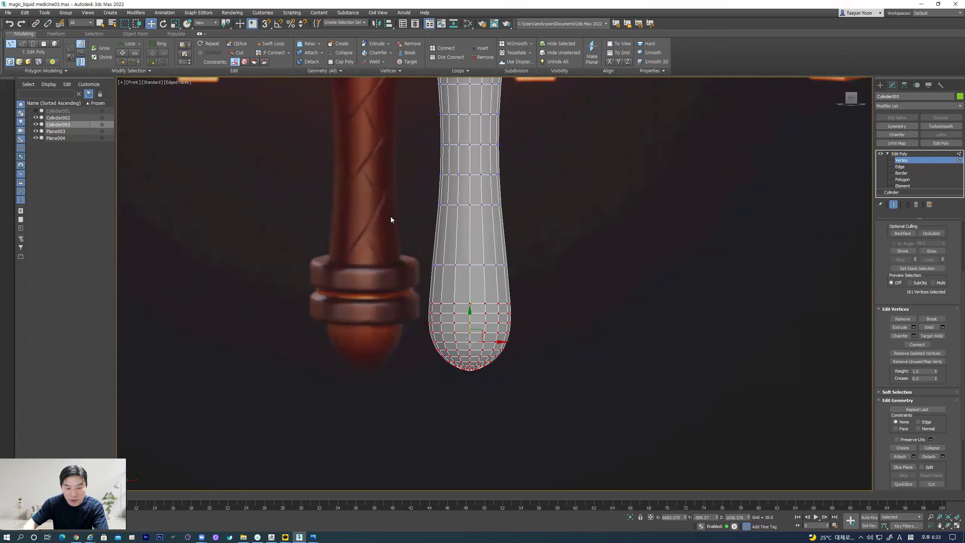
click(177, 26)
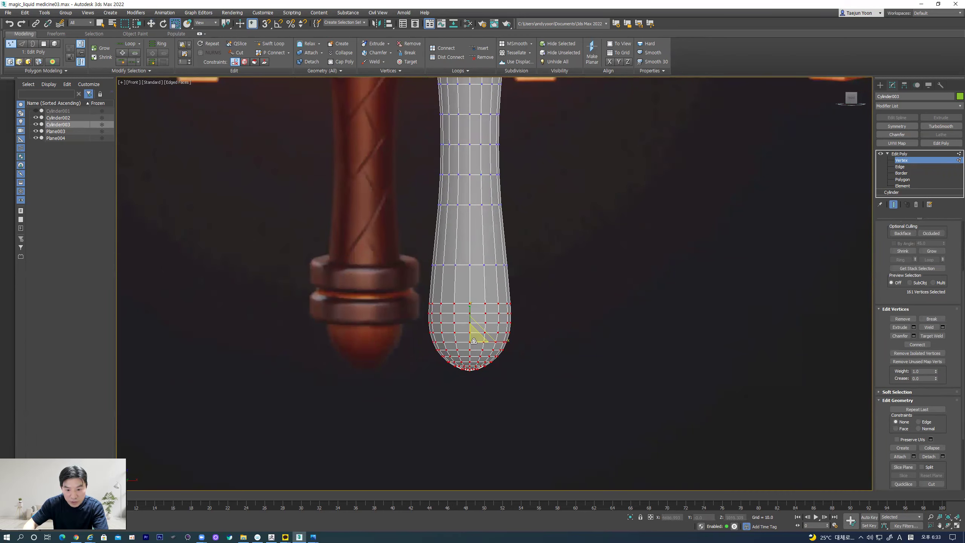
key(w)
click(562, 342)
middle_drag(470, 357, 467, 327)
Step: Leave vertex editing on the handle and select the reference plane behind it
scroll(467, 327, up, 2)
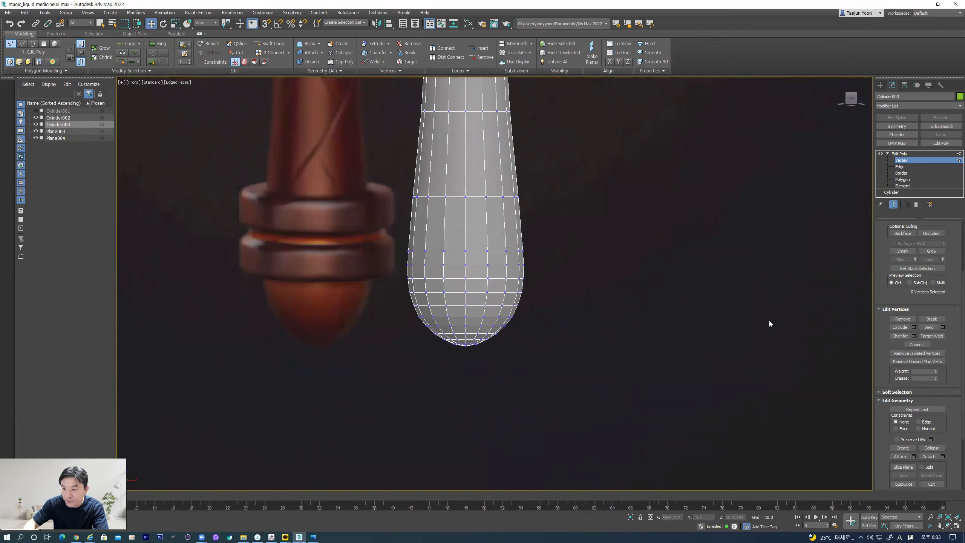
scroll(559, 304, down, 5)
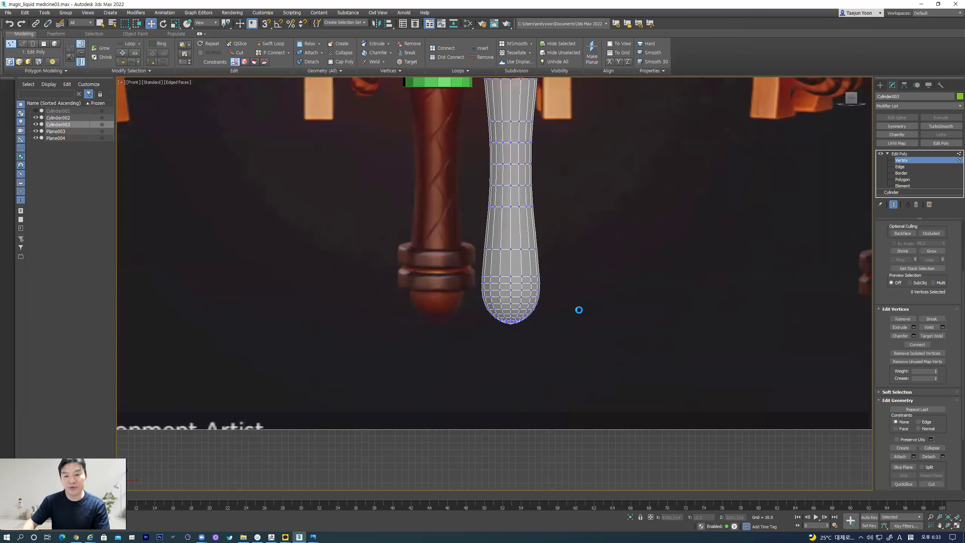
click(900, 160)
click(556, 288)
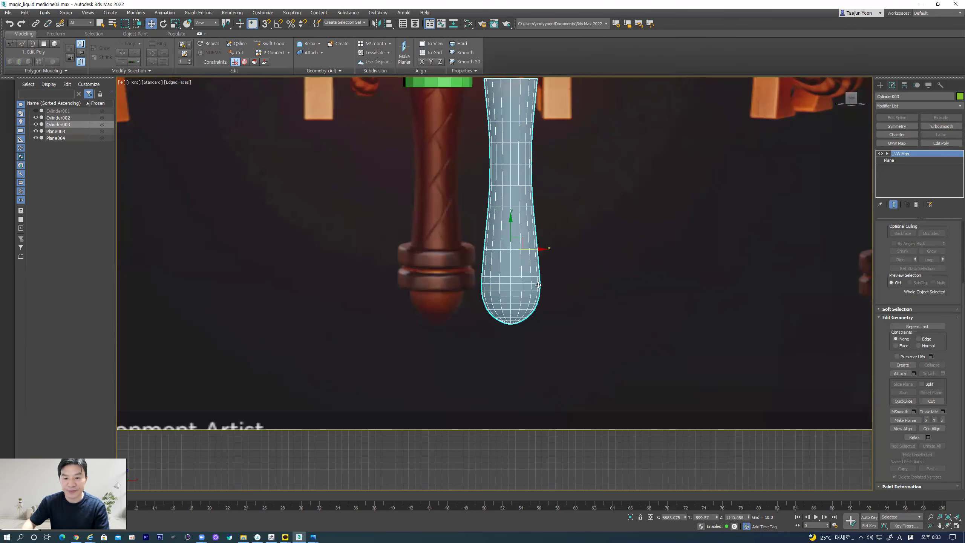
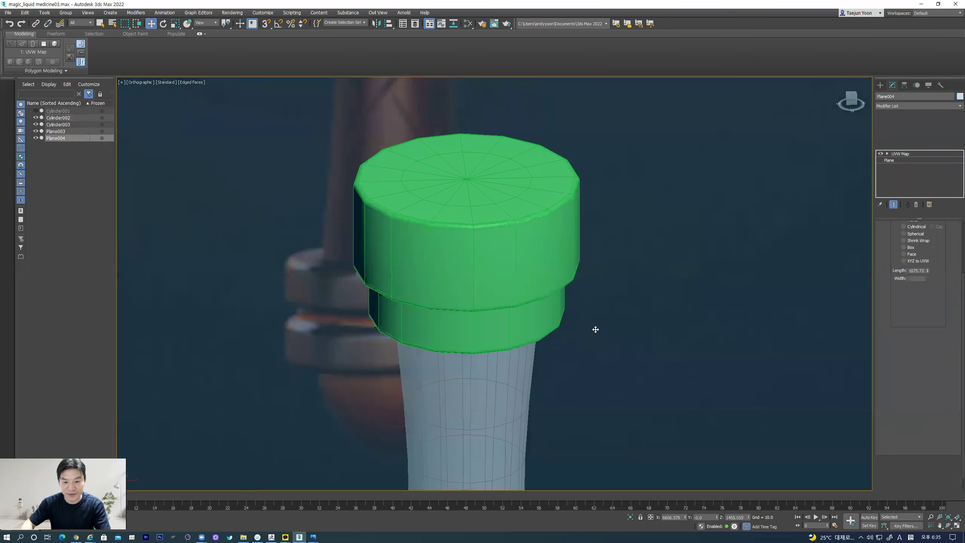
Step: Select the green collar above the handle and set its chamfer amount to 2.5
alt+middle_drag(545, 333, 549, 313)
middle_drag(505, 246, 528, 347)
scroll(527, 347, down, 4)
middle_drag(532, 110, 513, 284)
scroll(532, 211, up, 3)
click(542, 278)
key(F4)
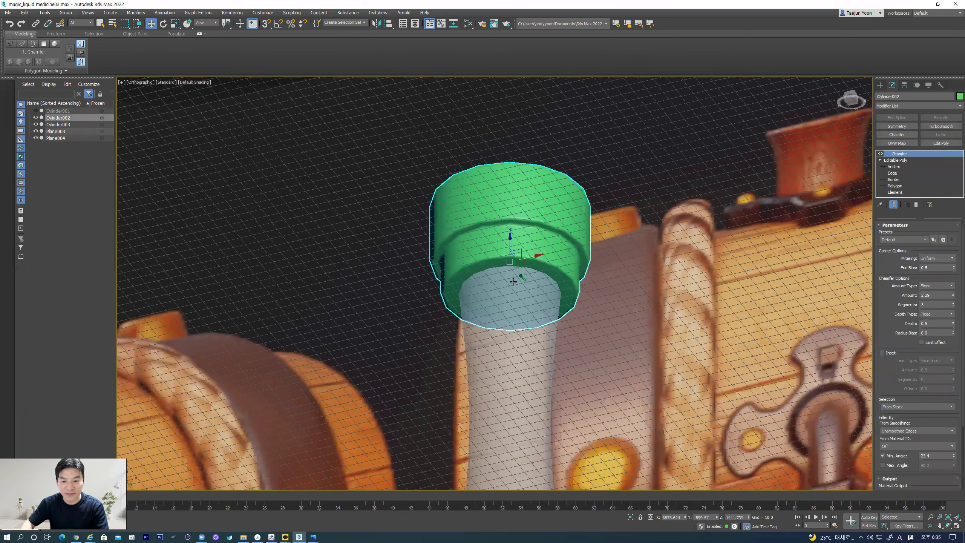
key(F4)
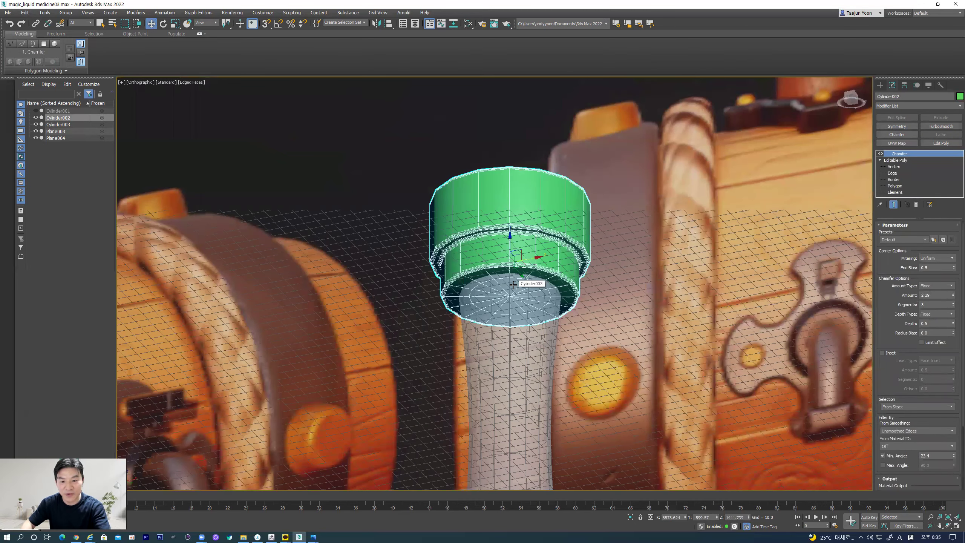
Step: Keep the collar's chamfer filter on Unsmoothed Edges and set its minimum angle to 32.058
key(F4)
drag(952, 296, 952, 291)
scroll(904, 343, down, 3)
click(915, 377)
click(898, 397)
scroll(516, 239, up, 2)
key(F4)
click(914, 377)
click(918, 381)
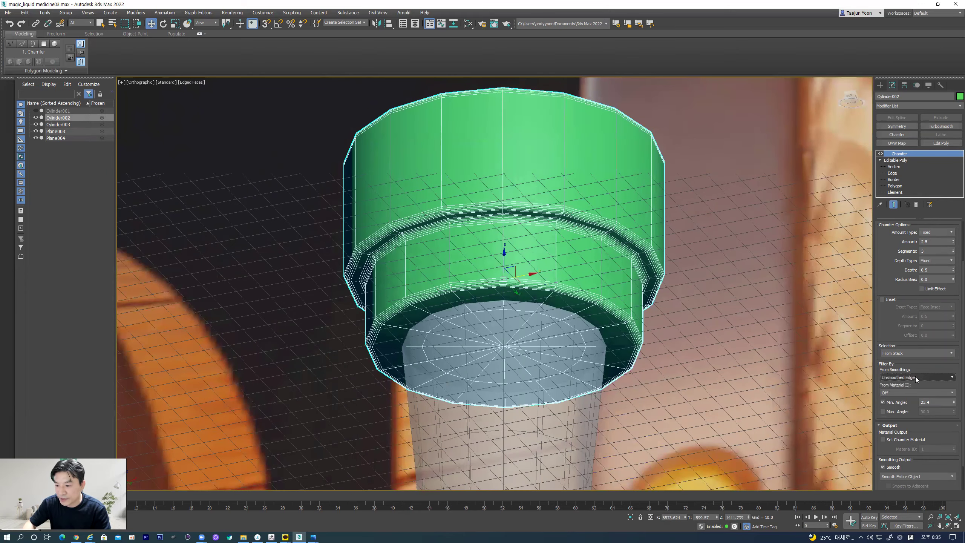
click(910, 376)
click(909, 382)
click(909, 393)
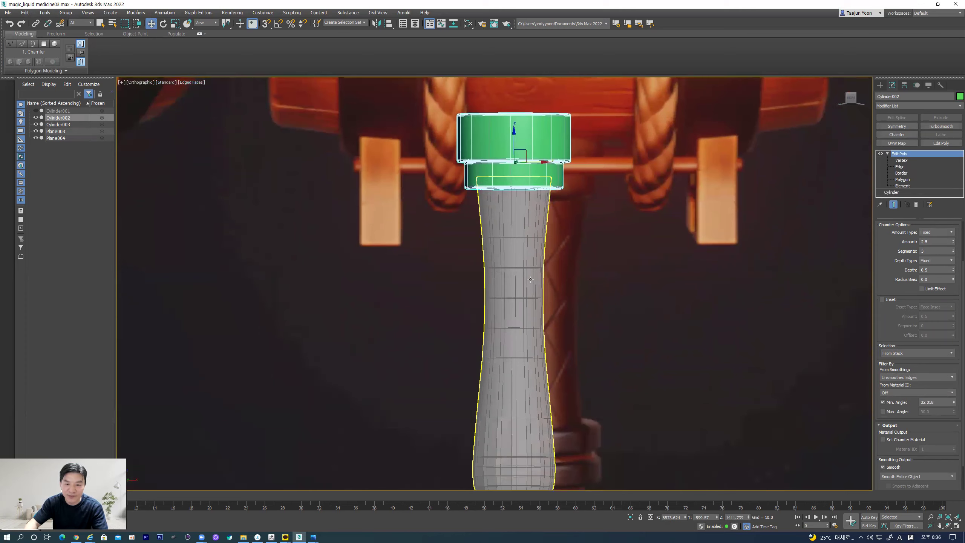
Step: Select the handle and hide its edge overlay to inspect the shading of the pommel end
click(517, 323)
scroll(581, 226, up, 5)
key(F4)
scroll(547, 296, up, 4)
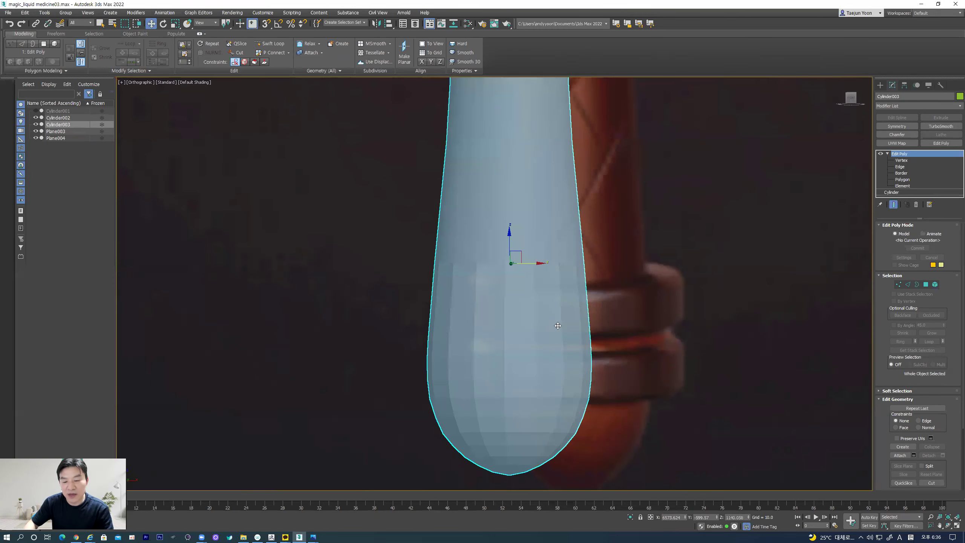
scroll(558, 326, down, 2)
scroll(551, 353, down, 1)
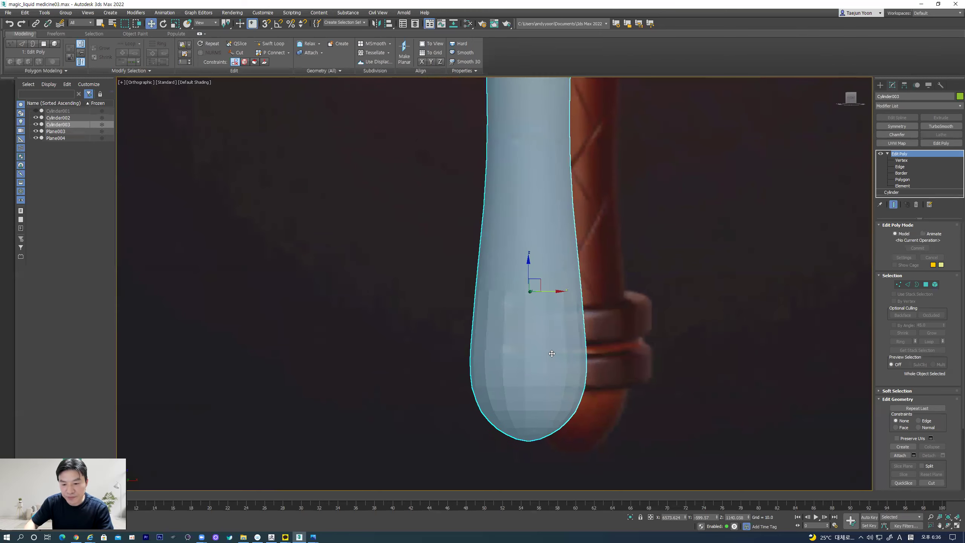
scroll(556, 349, down, 2)
scroll(552, 334, up, 2)
scroll(551, 327, up, 3)
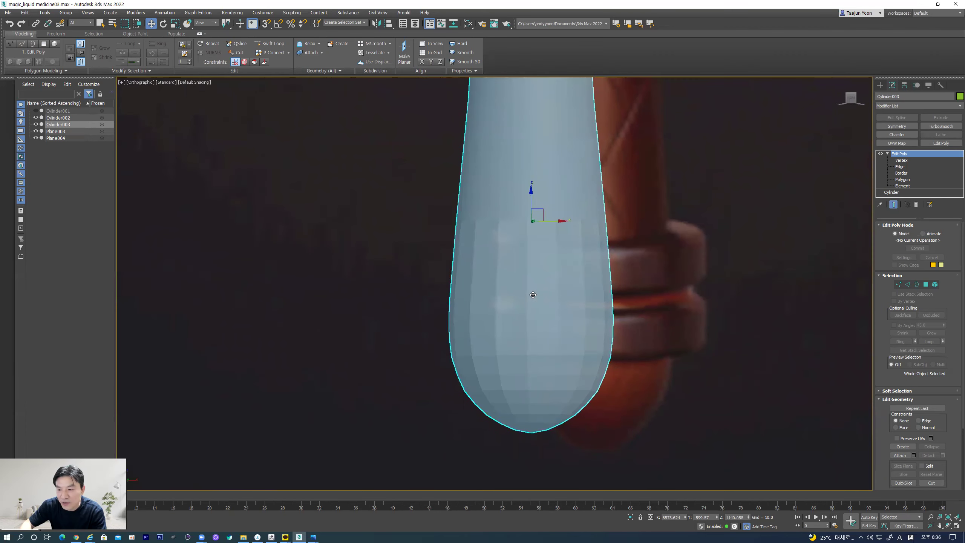
scroll(534, 300, down, 3)
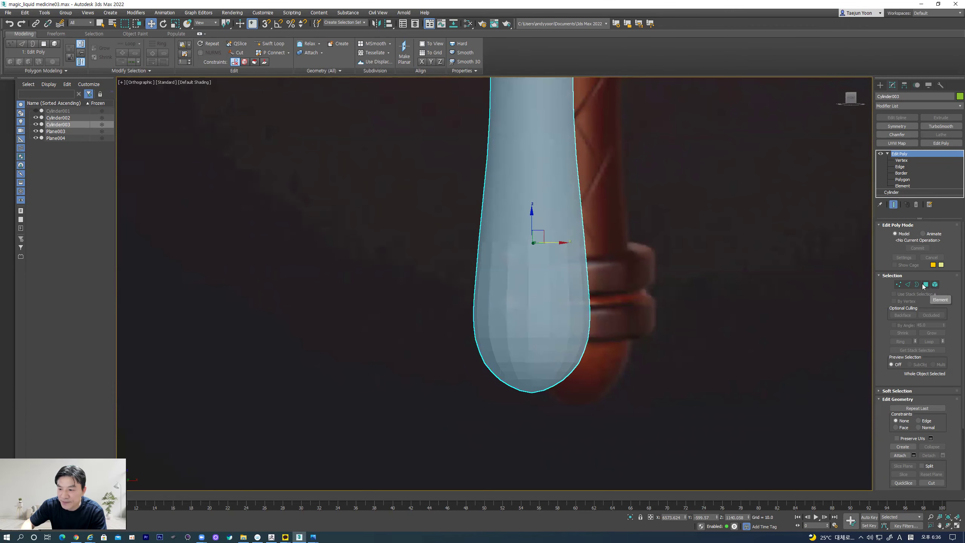
Step: Select the handle's entire element, clear all its smoothing groups and assign smoothing group 1
click(935, 285)
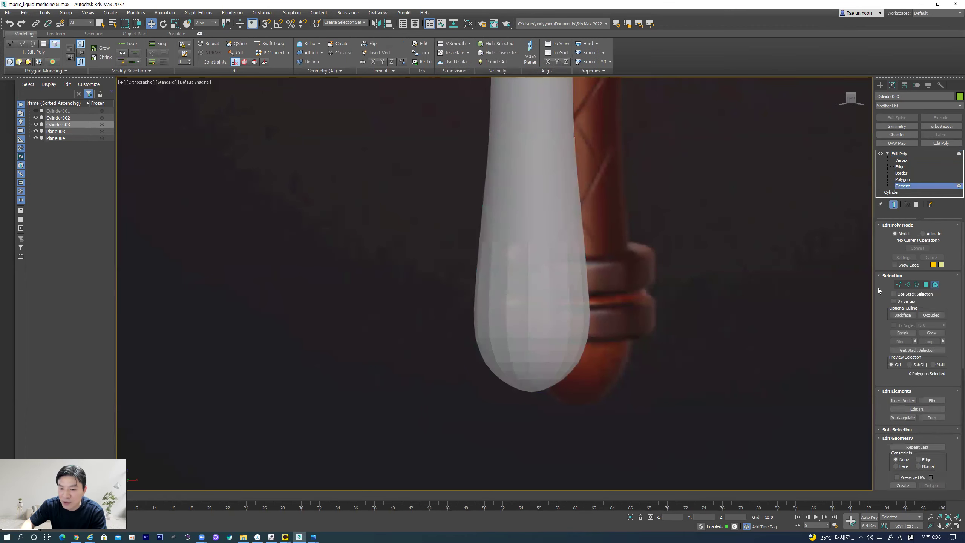
click(557, 287)
drag(884, 387, 877, 148)
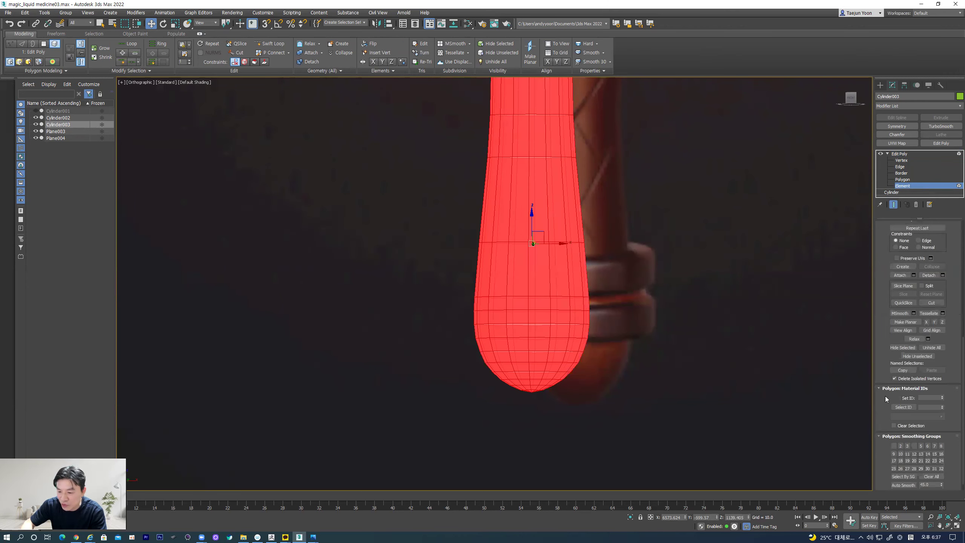
scroll(883, 425, down, 1)
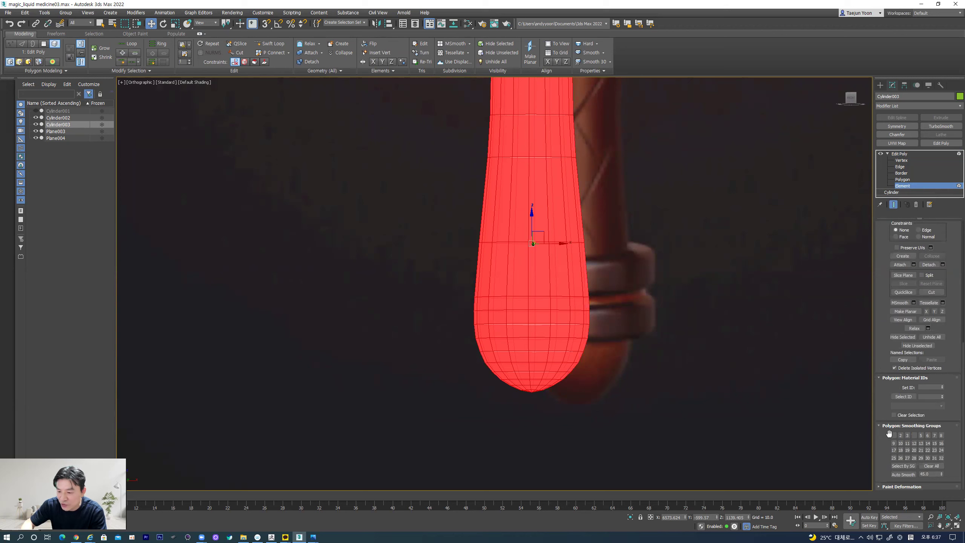
click(914, 435)
click(932, 466)
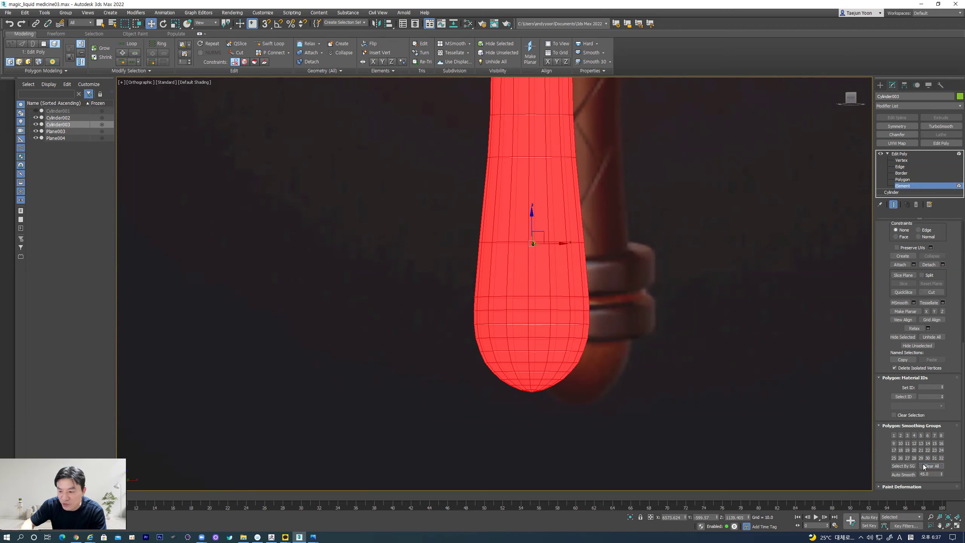
click(894, 436)
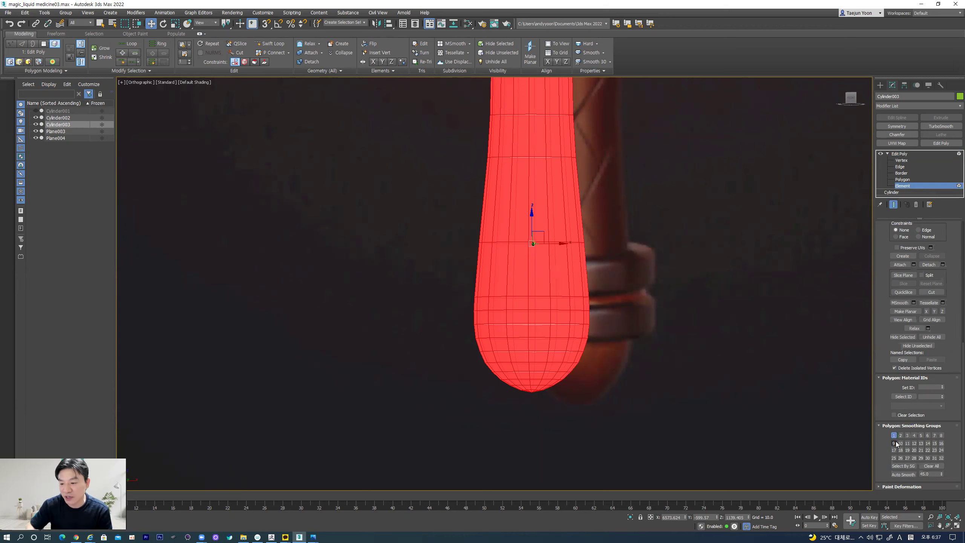
Step: Select the polygons of the handle's rounded tip, put them in smoothing group 2 instead of 1, and clear the selection
click(901, 179)
drag(436, 422, 631, 344)
click(894, 478)
click(900, 478)
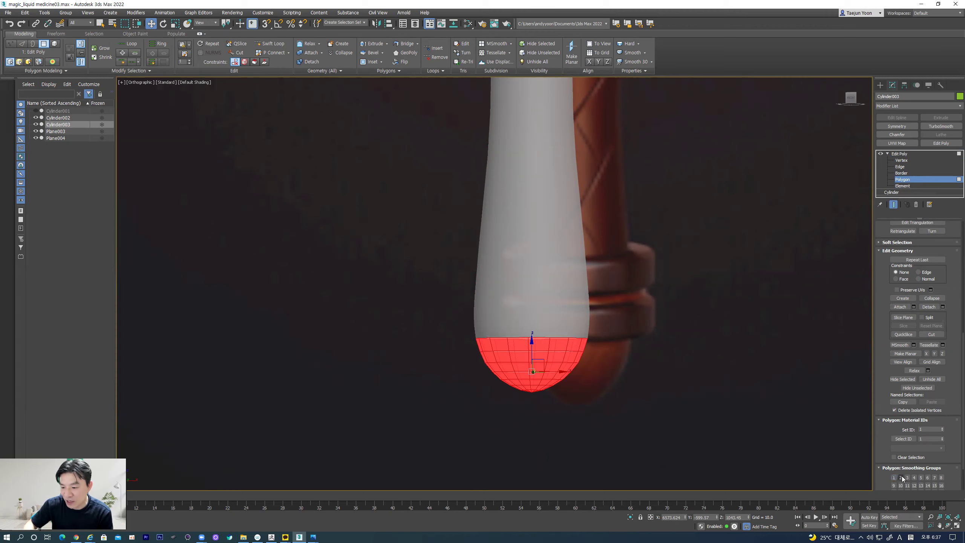
click(687, 419)
Step: Turn off the handle's see-through display and inspect the shading seam at the pommel, ending in the front view
middle_drag(520, 392, 493, 333)
key(alt+x)
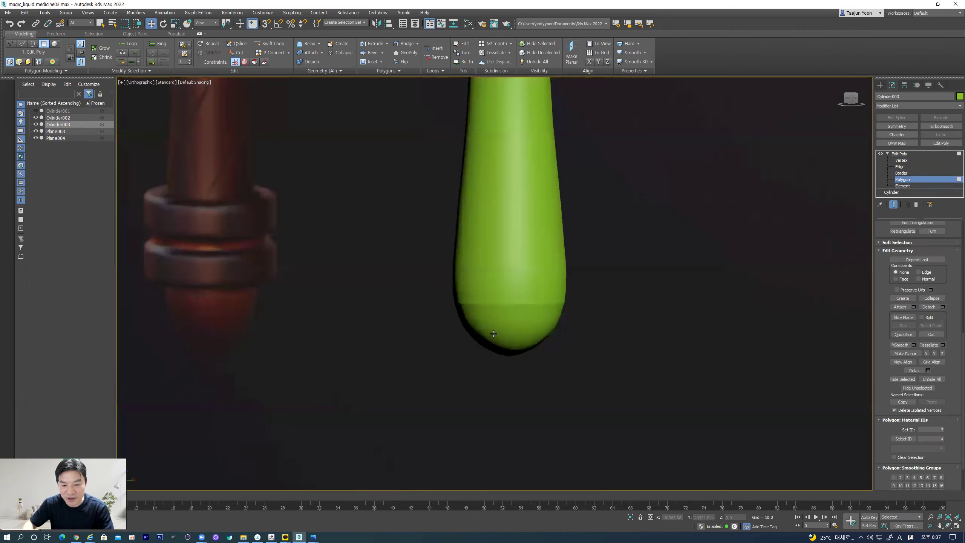
scroll(493, 333, up, 2)
alt+middle_drag(517, 276, 534, 257)
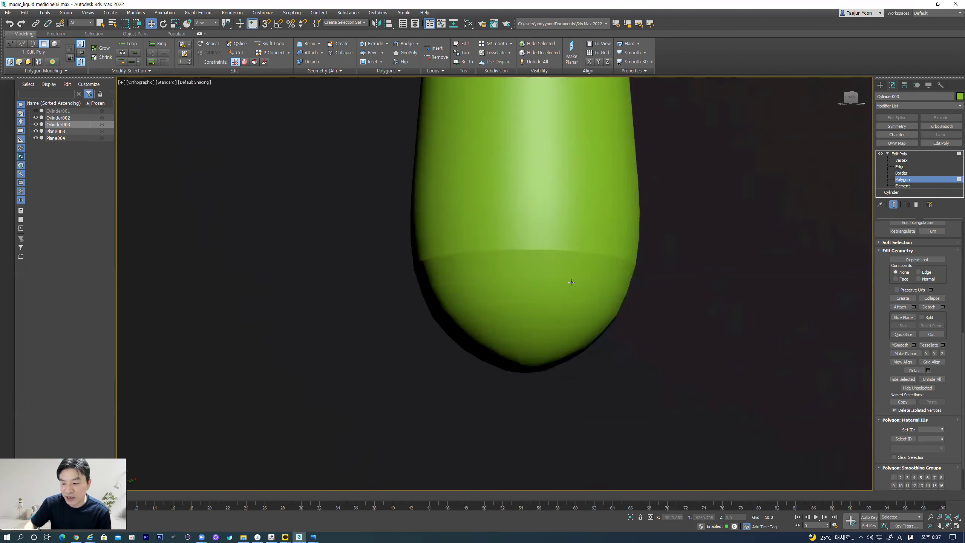
key(f)
middle_drag(496, 337, 500, 307)
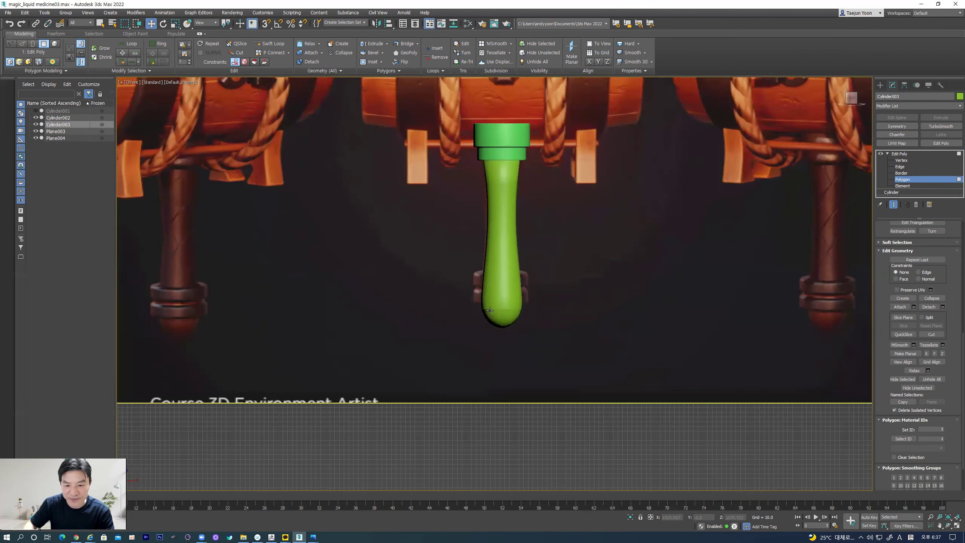